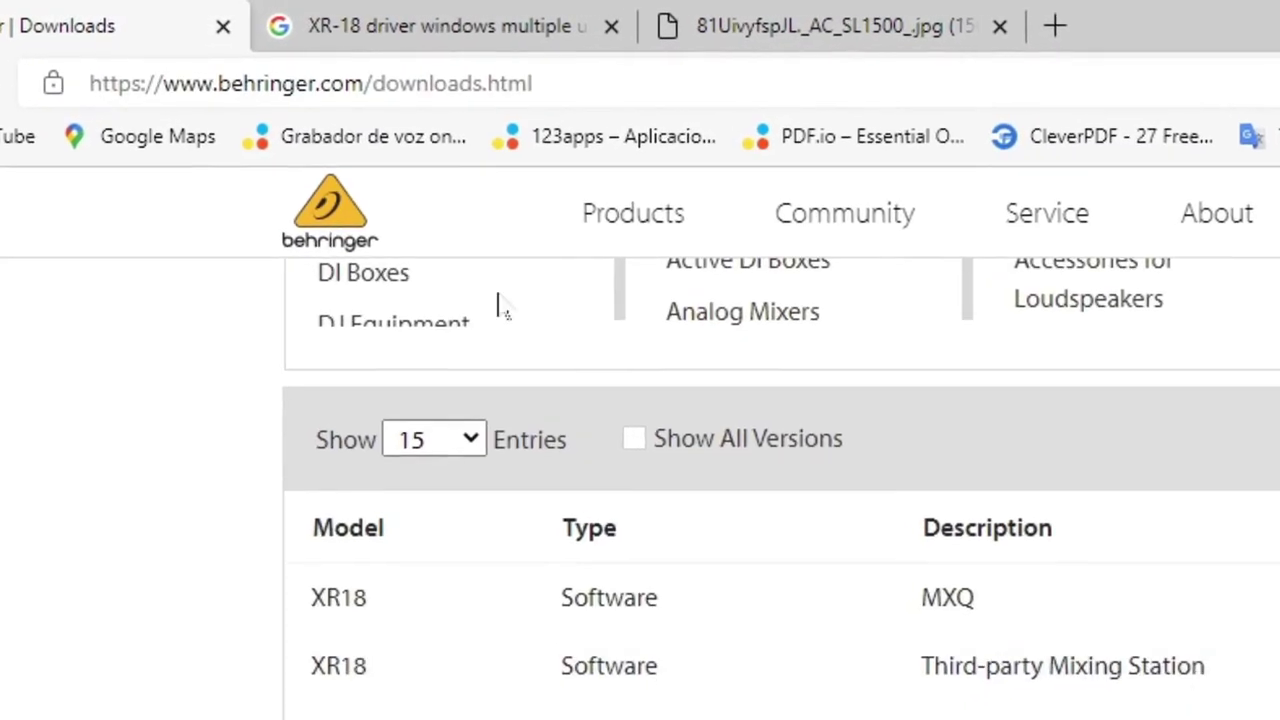
Review the XR18 software downloads in Behringer's Download Center and open the second page of results.
{"action": "left_click_drag", "start_coordinate": [88, 84], "coordinate": [532, 84]}
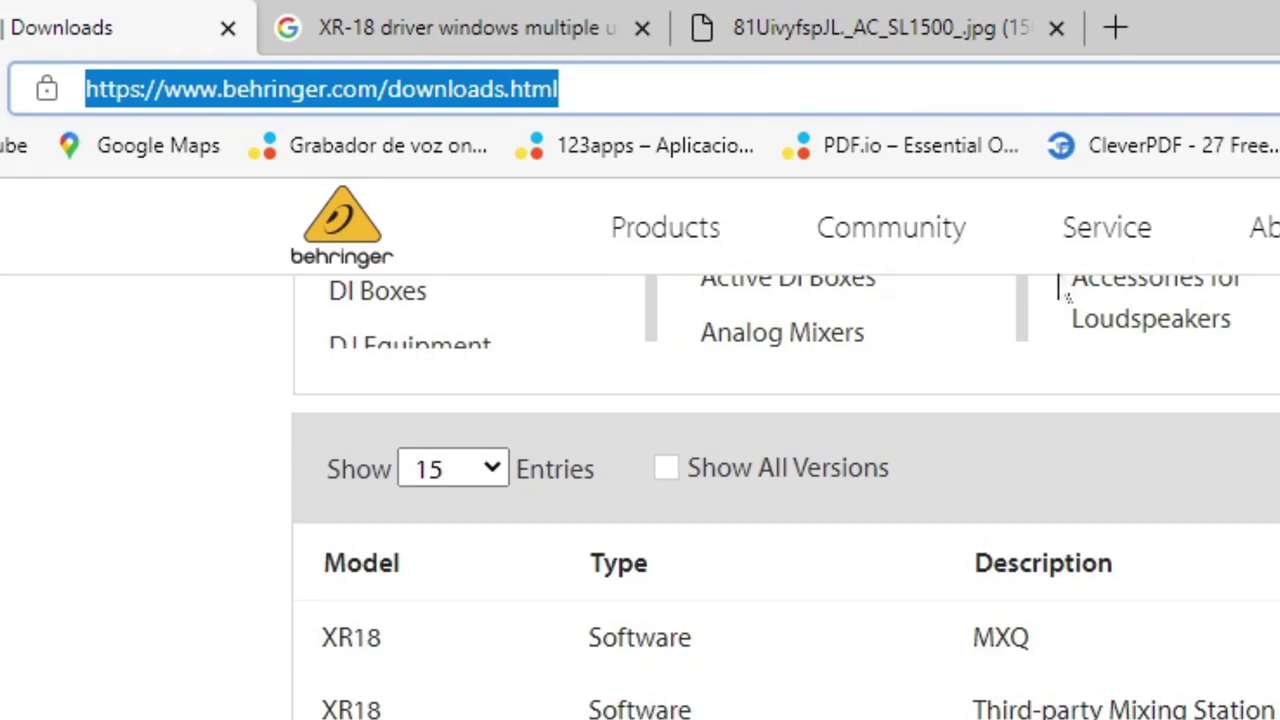
{"action": "scroll", "coordinate": [640, 500], "scroll_direction": "up", "scroll_amount": 3}
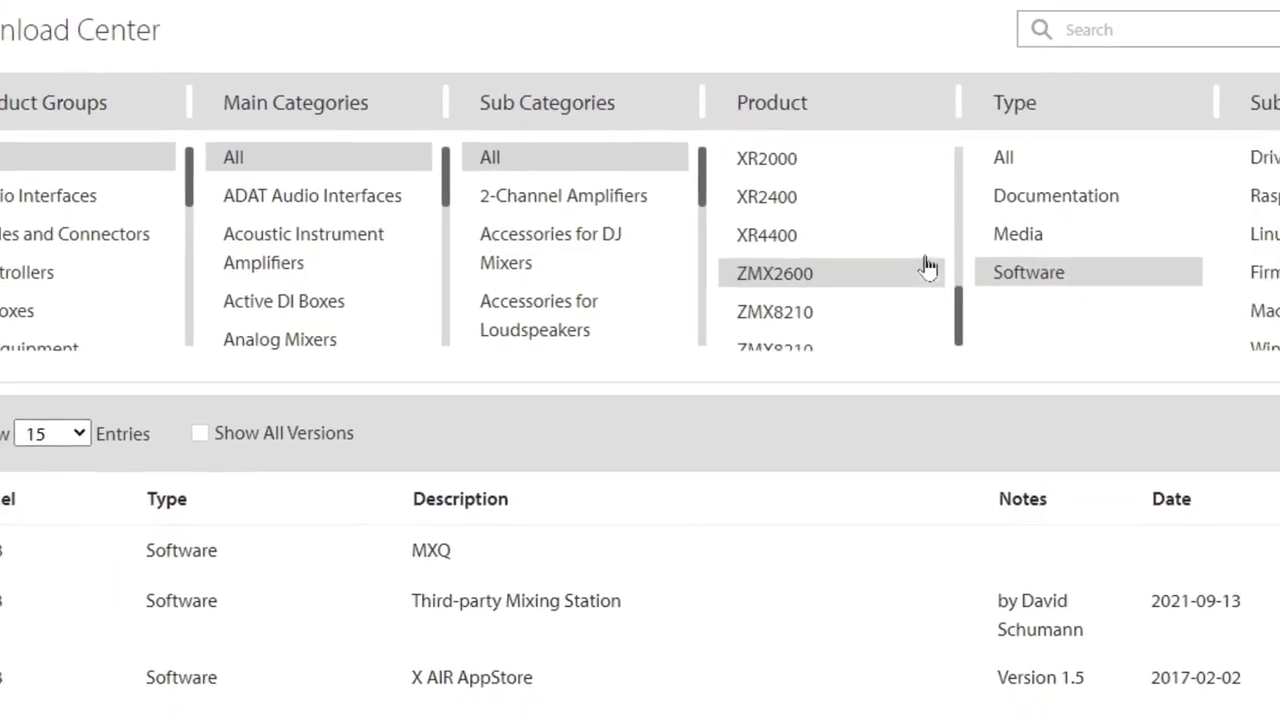
{"action": "scroll", "coordinate": [960, 290], "scroll_direction": "up", "scroll_amount": 2}
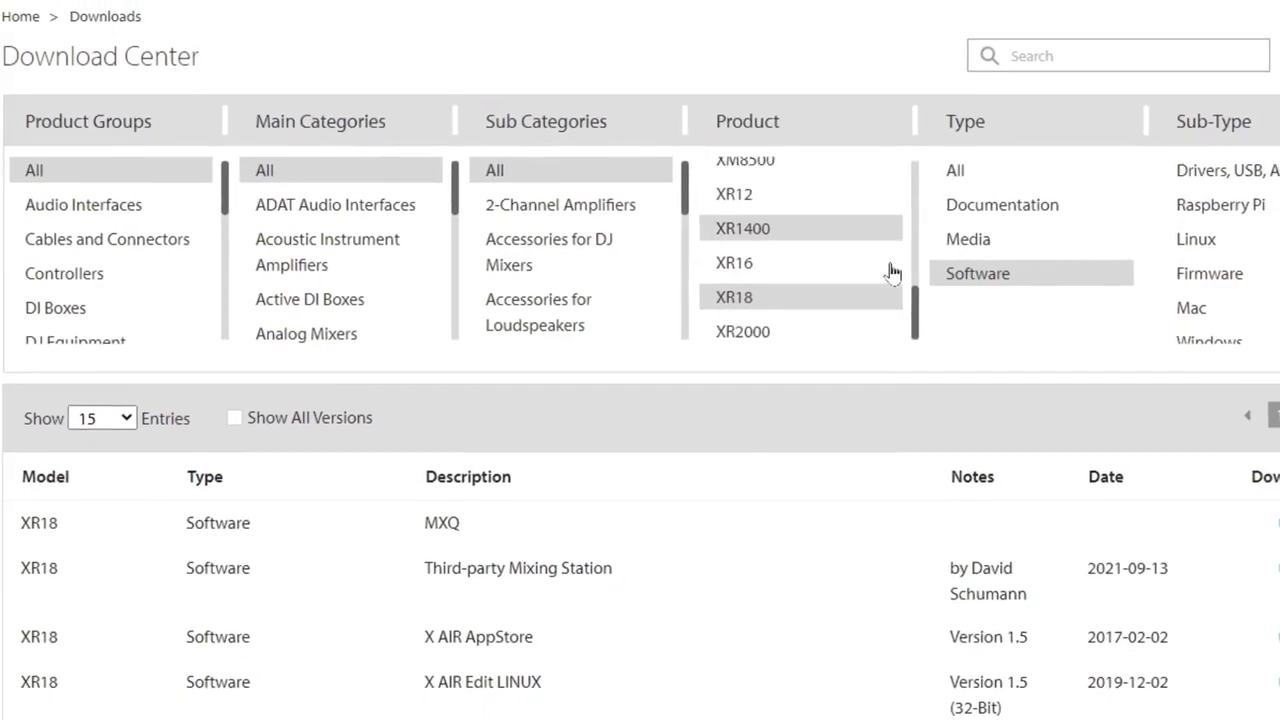
{"action": "scroll", "coordinate": [800, 280], "scroll_direction": "down", "scroll_amount": 1}
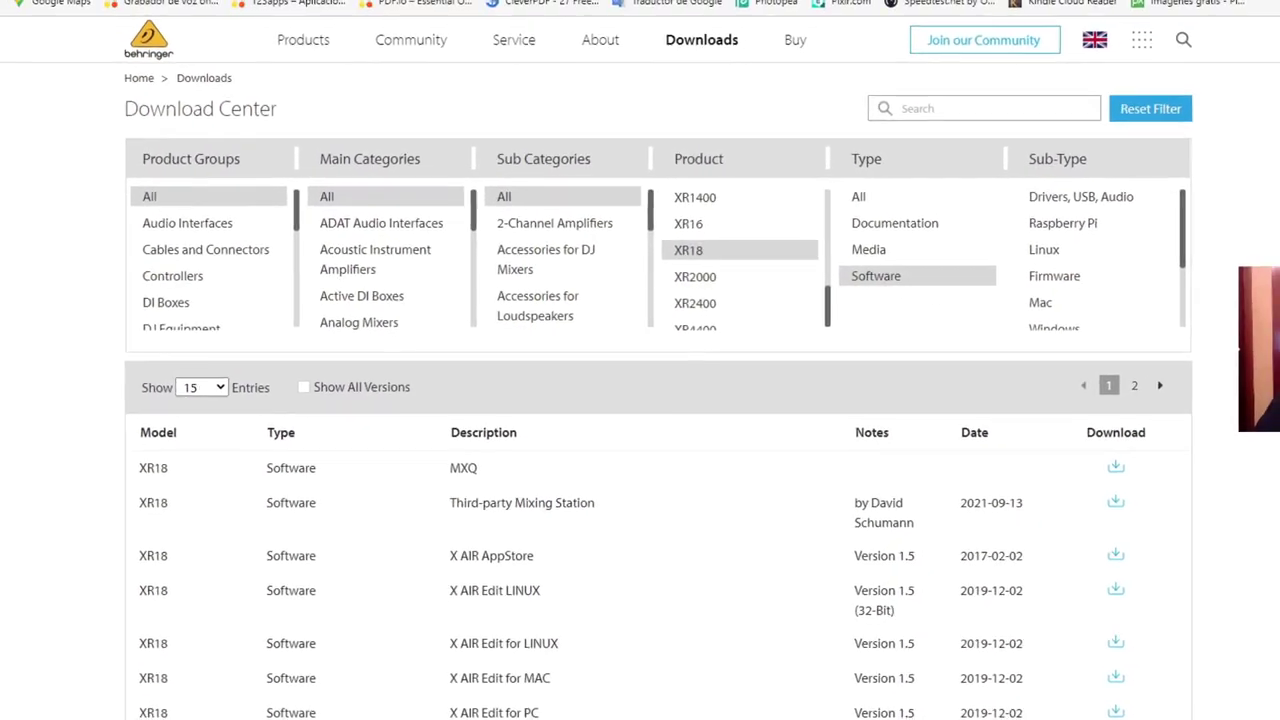
{"action": "scroll", "coordinate": [640, 450], "scroll_direction": "down", "scroll_amount": 5}
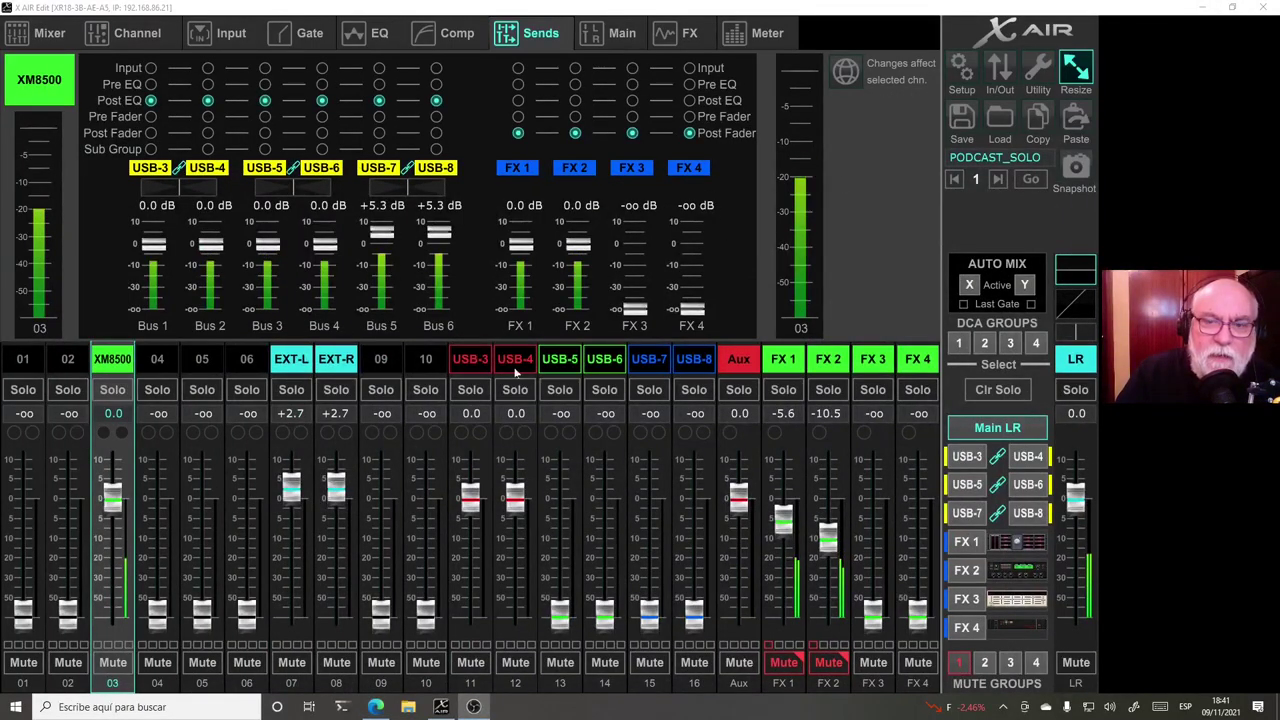
{"action": "left_click", "coordinate": [376, 707]}
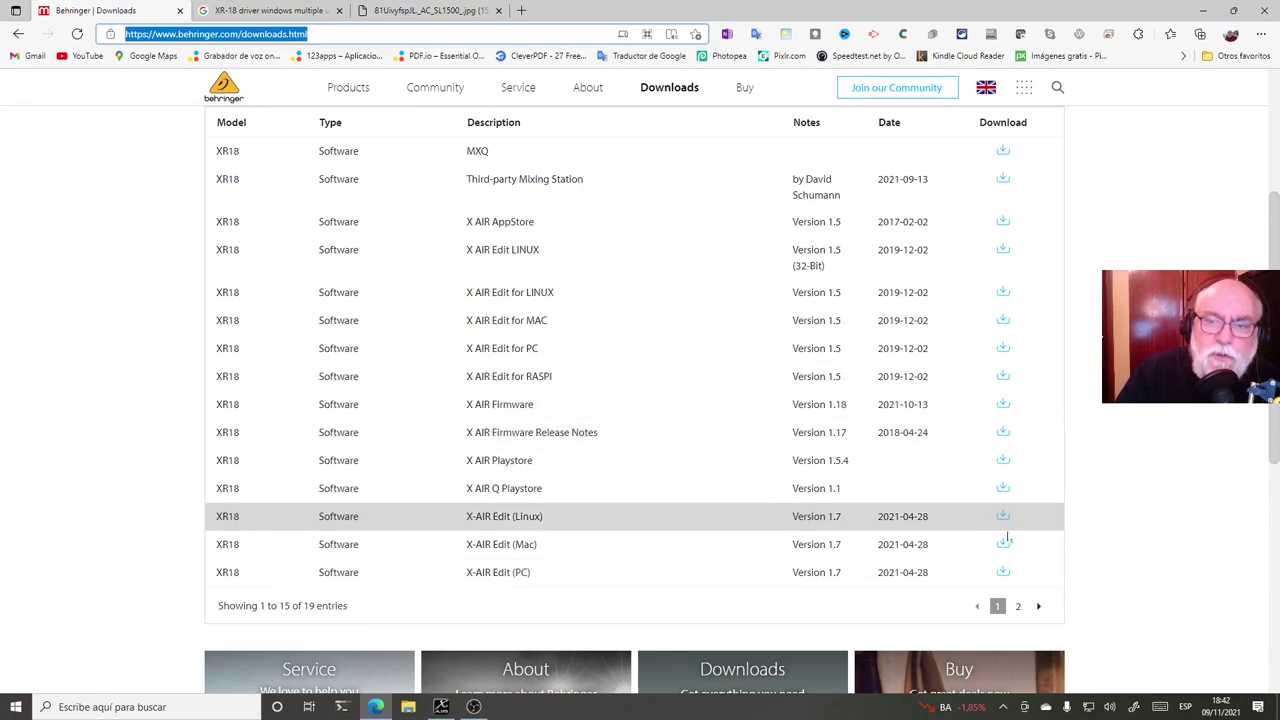
{"action": "left_click", "coordinate": [1018, 606]}
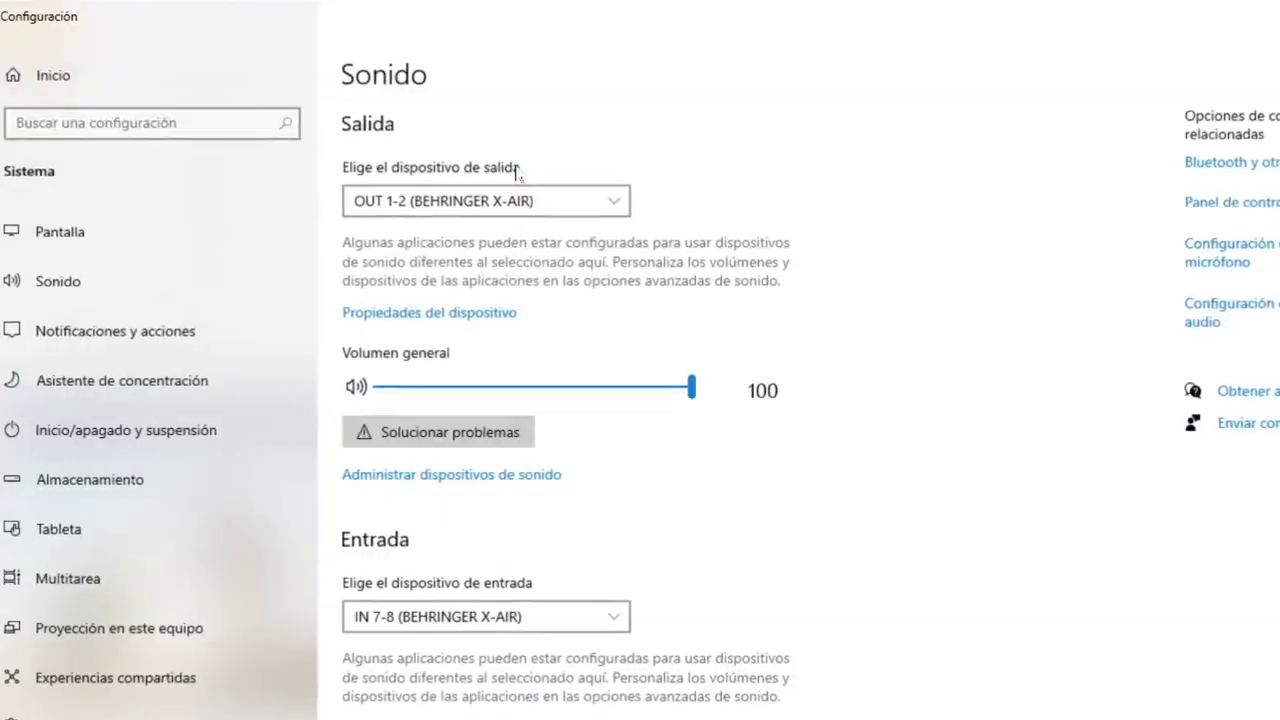
Try OUT 5-6 (BEHRINGER X-AIR) as the Windows sound output, restore OUT 1-2, and look through the available output devices.
{"action": "left_click", "coordinate": [626, 204]}
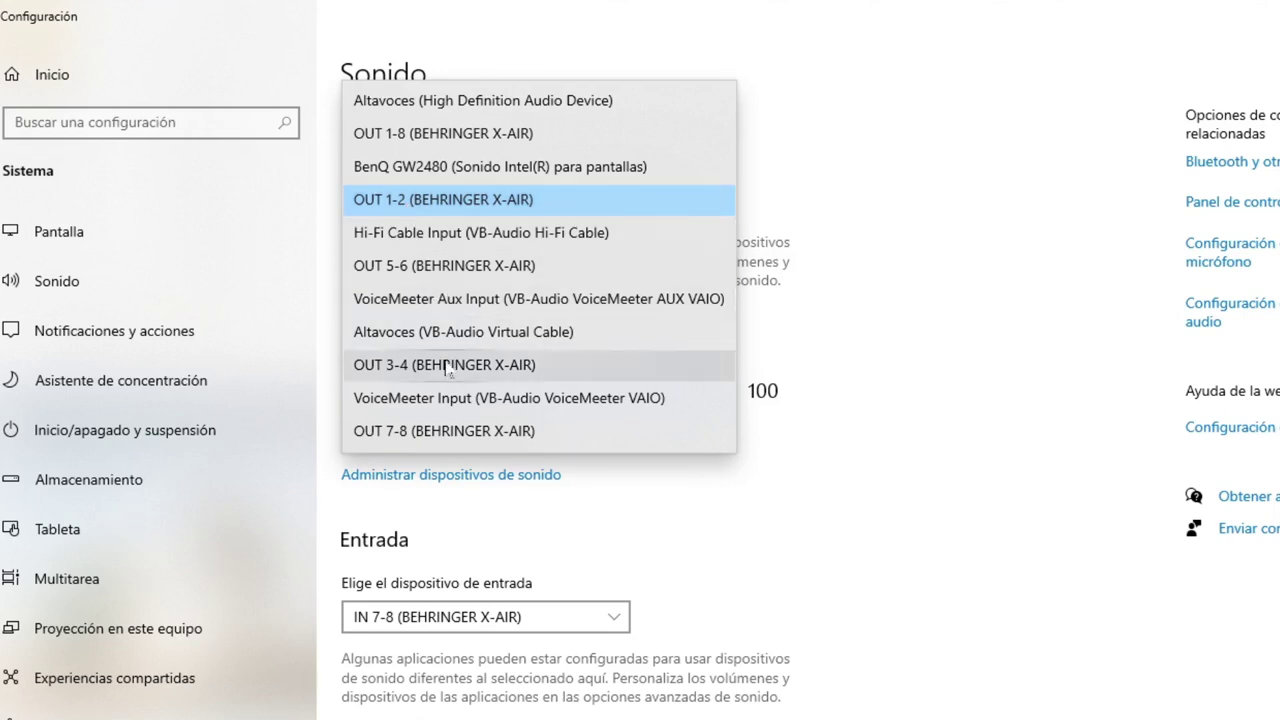
{"action": "left_click", "coordinate": [412, 265]}
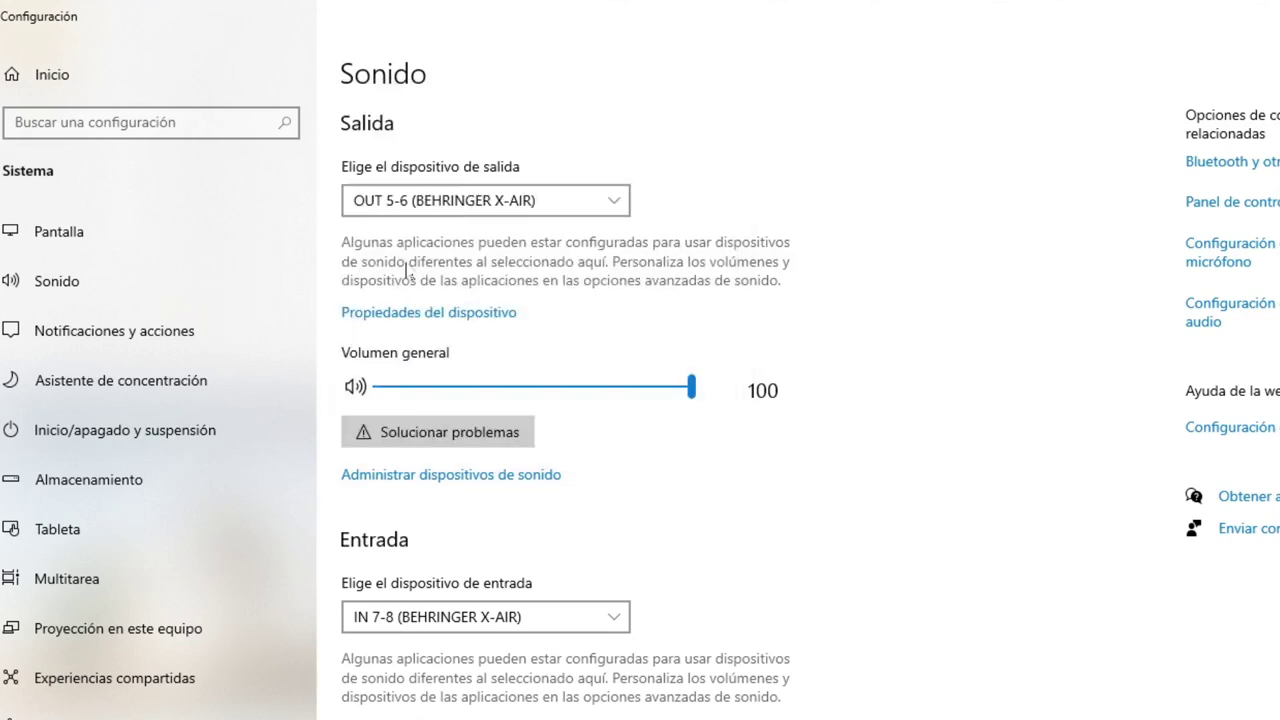
{"action": "left_click", "coordinate": [510, 215]}
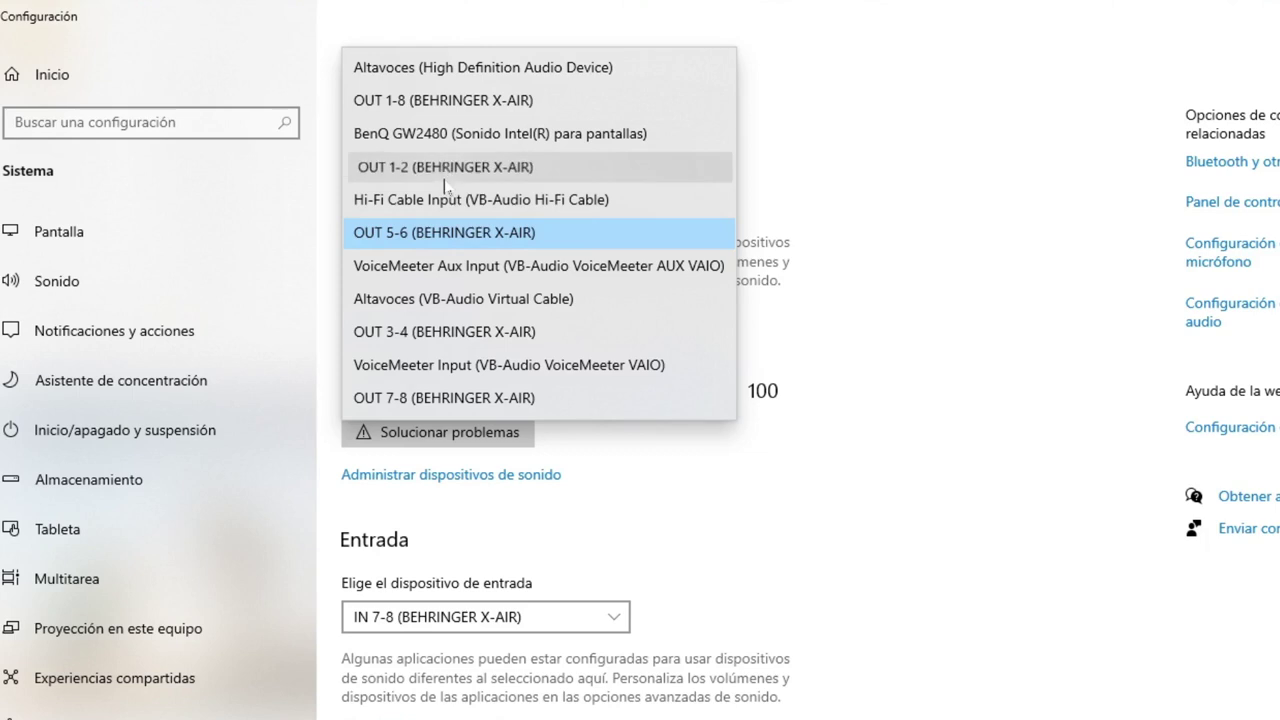
{"action": "left_click", "coordinate": [440, 168]}
{"action": "left_click", "coordinate": [443, 207]}
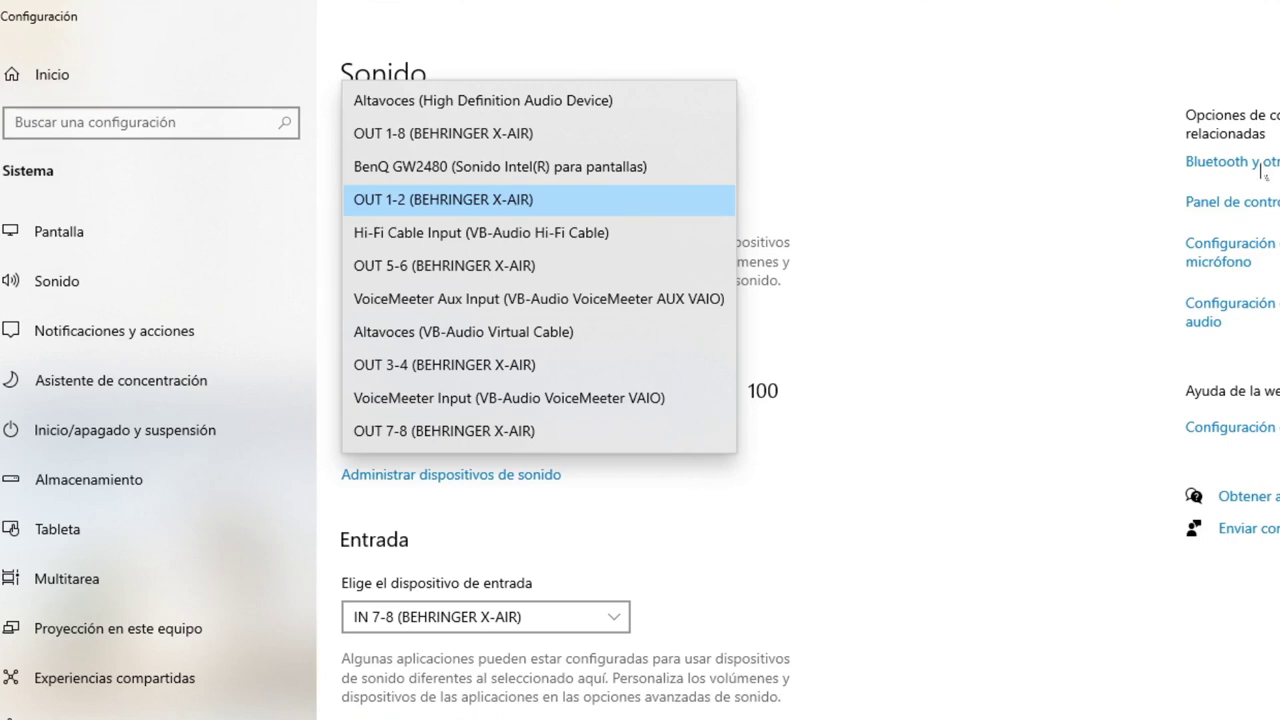
{"action": "left_click", "coordinate": [1003, 184]}
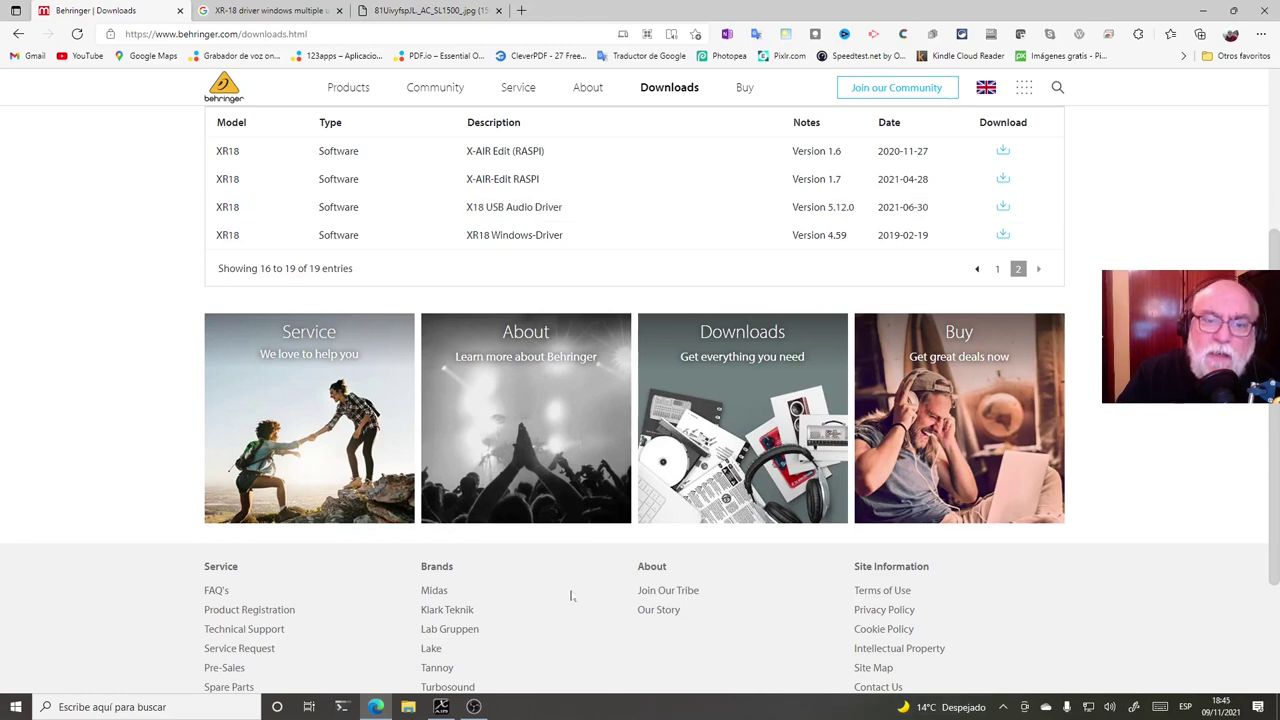
Switch to X AIR Edit and inspect the sends of channels USB-3 through USB-8, EXT-L and XM8500.
{"action": "left_click", "coordinate": [440, 708]}
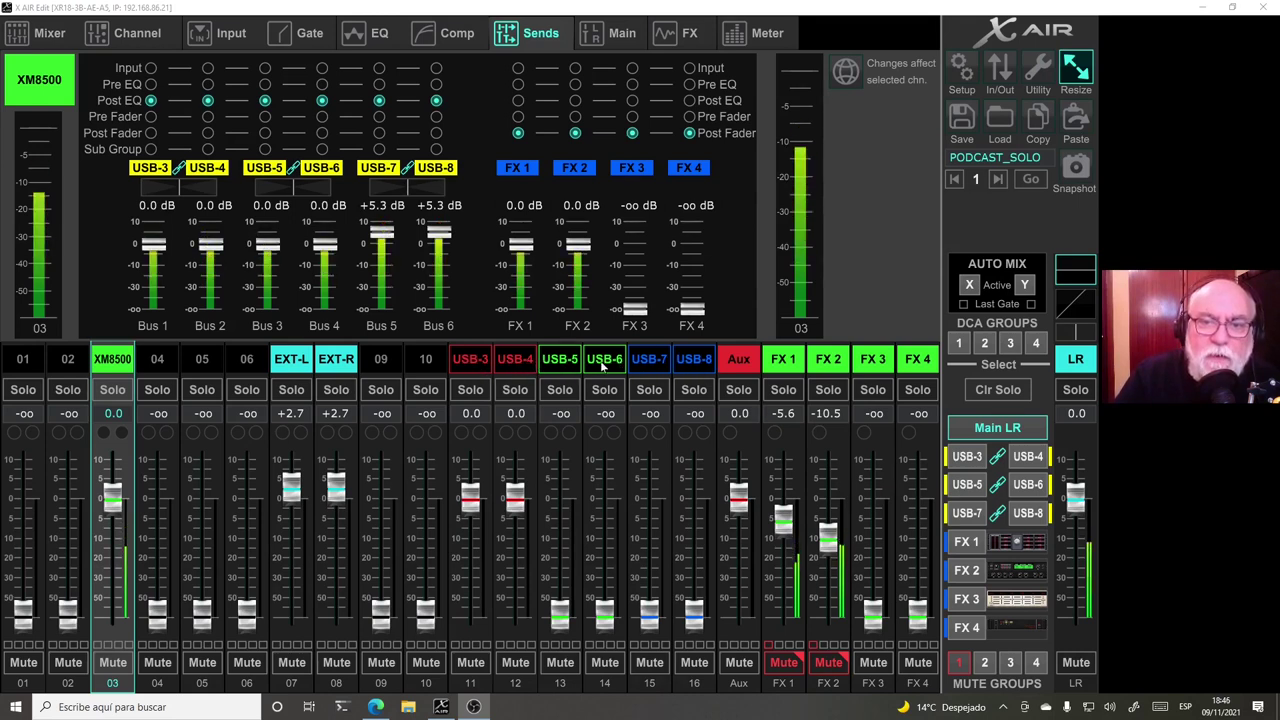
{"action": "left_click", "coordinate": [476, 361]}
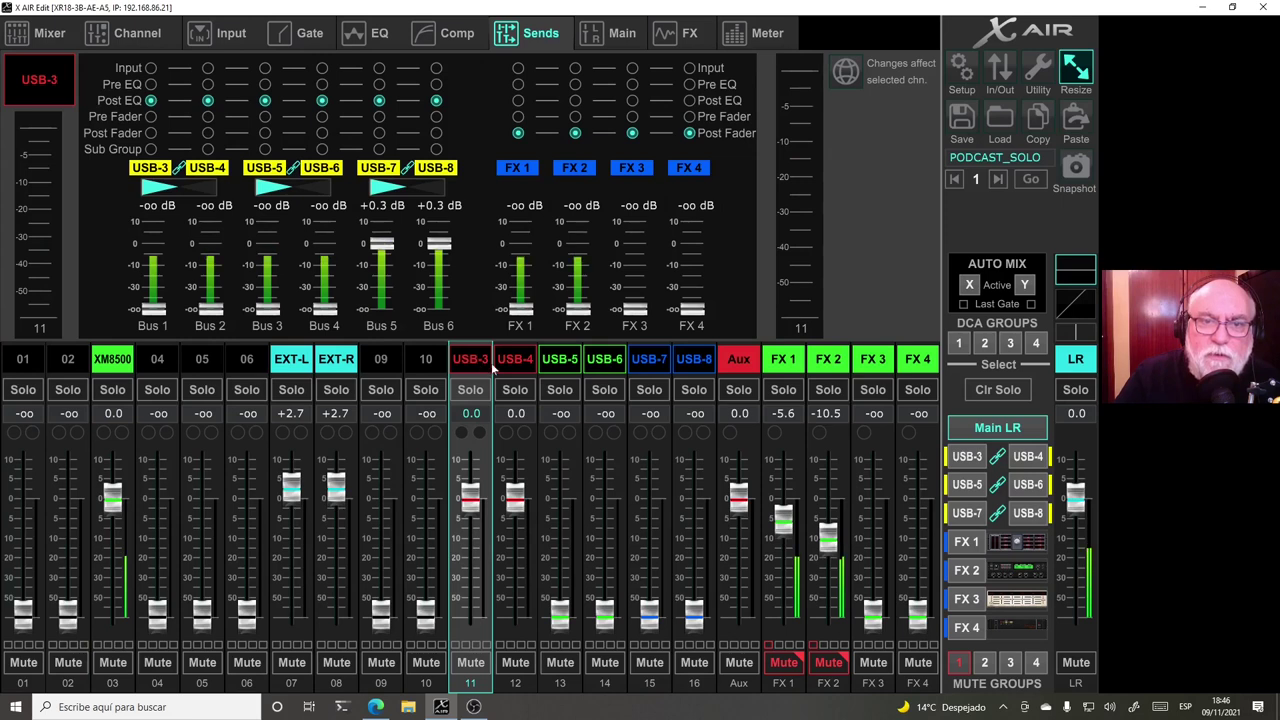
{"action": "left_click", "coordinate": [528, 364]}
{"action": "left_click", "coordinate": [559, 364]}
{"action": "left_click", "coordinate": [604, 365]}
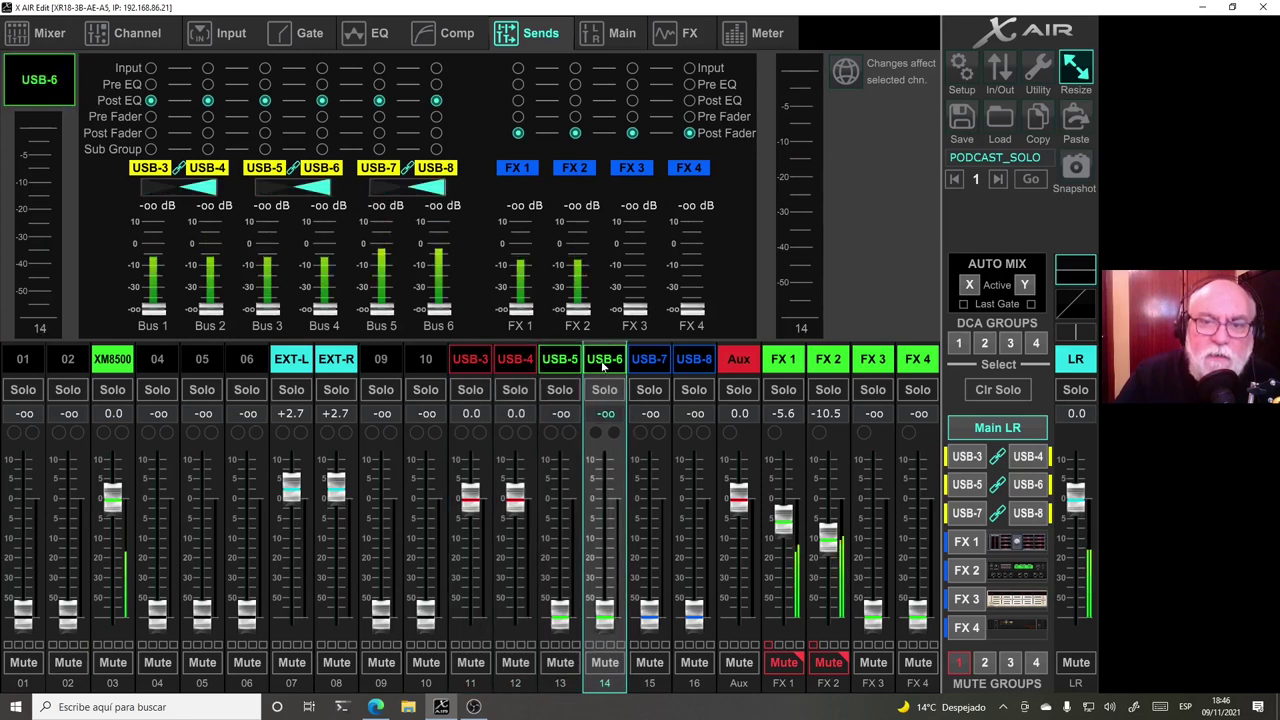
{"action": "left_click", "coordinate": [650, 364]}
{"action": "left_click", "coordinate": [684, 366]}
{"action": "left_click", "coordinate": [307, 368]}
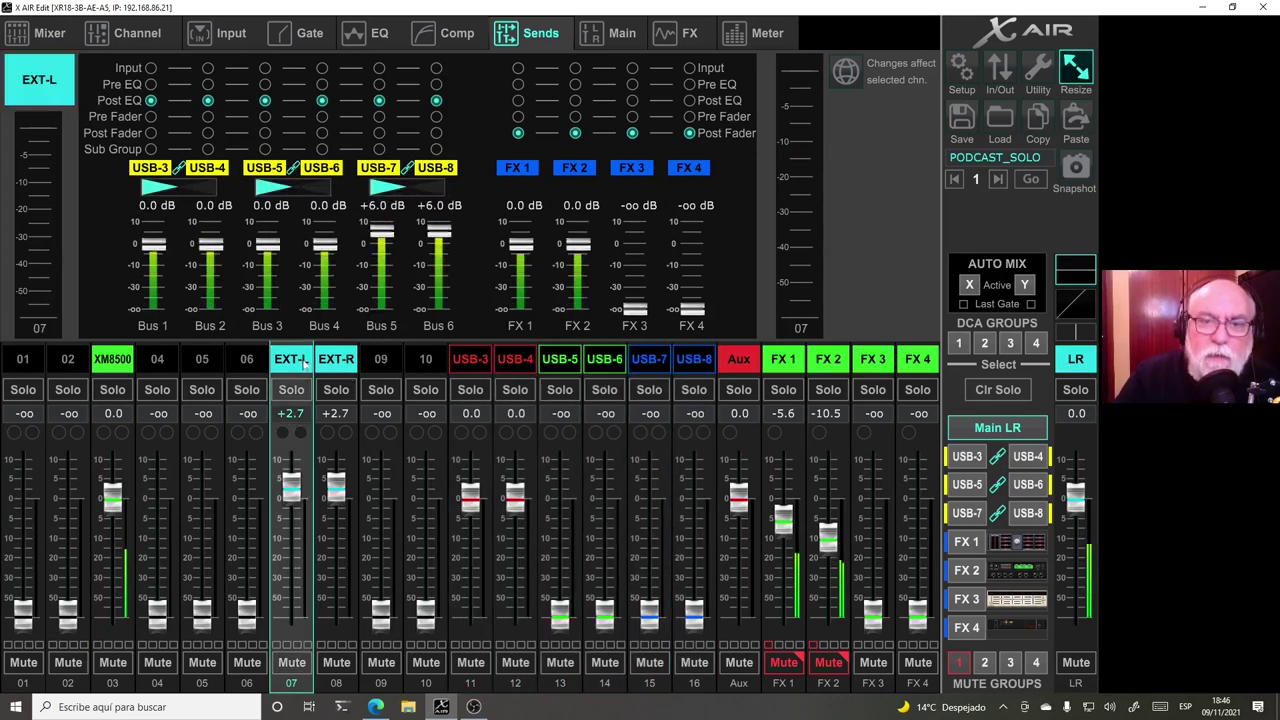
{"action": "left_click", "coordinate": [112, 362]}
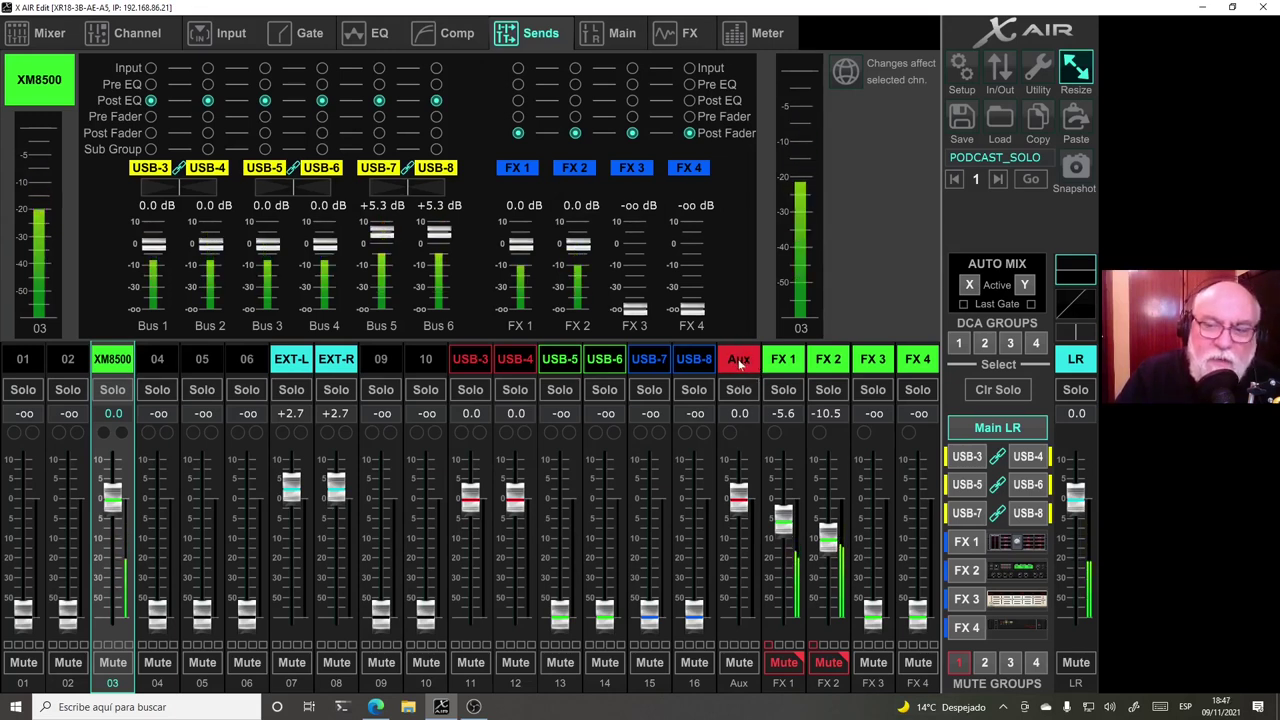
Check the selected output and input devices in the Windows sound settings, and close the settings window.
{"action": "right_click", "coordinate": [1110, 708]}
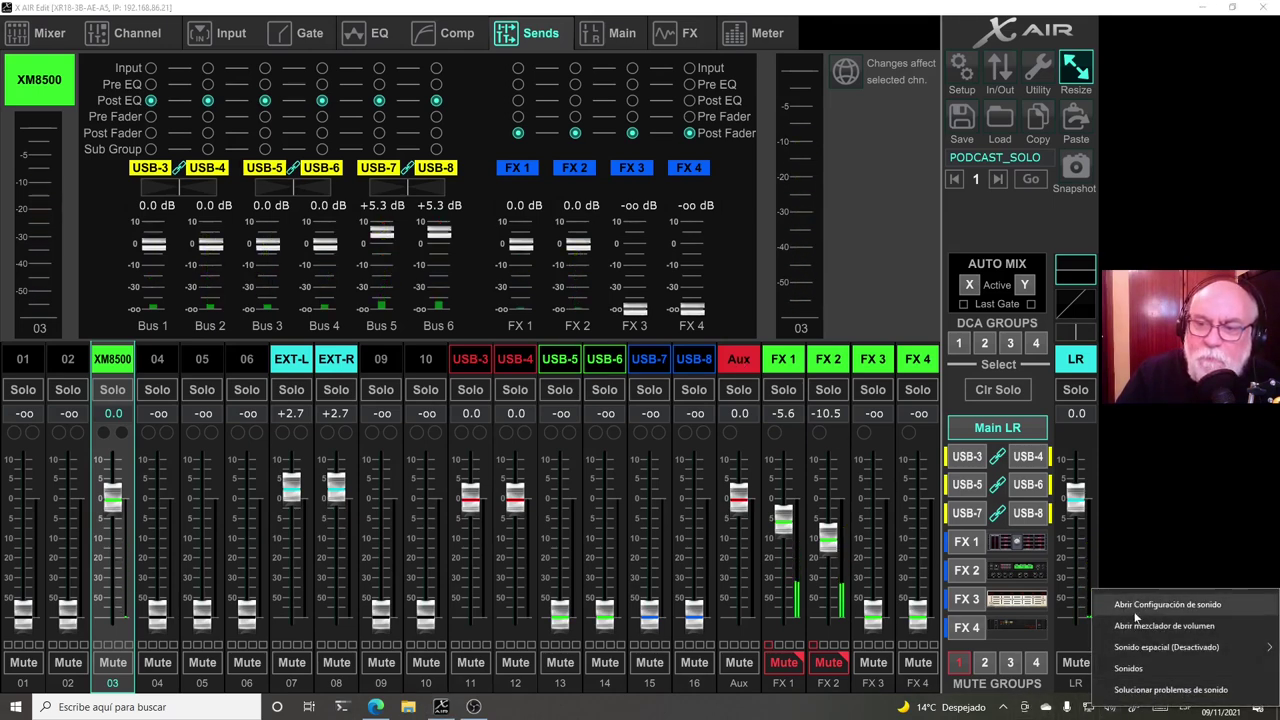
{"action": "left_click", "coordinate": [1167, 604]}
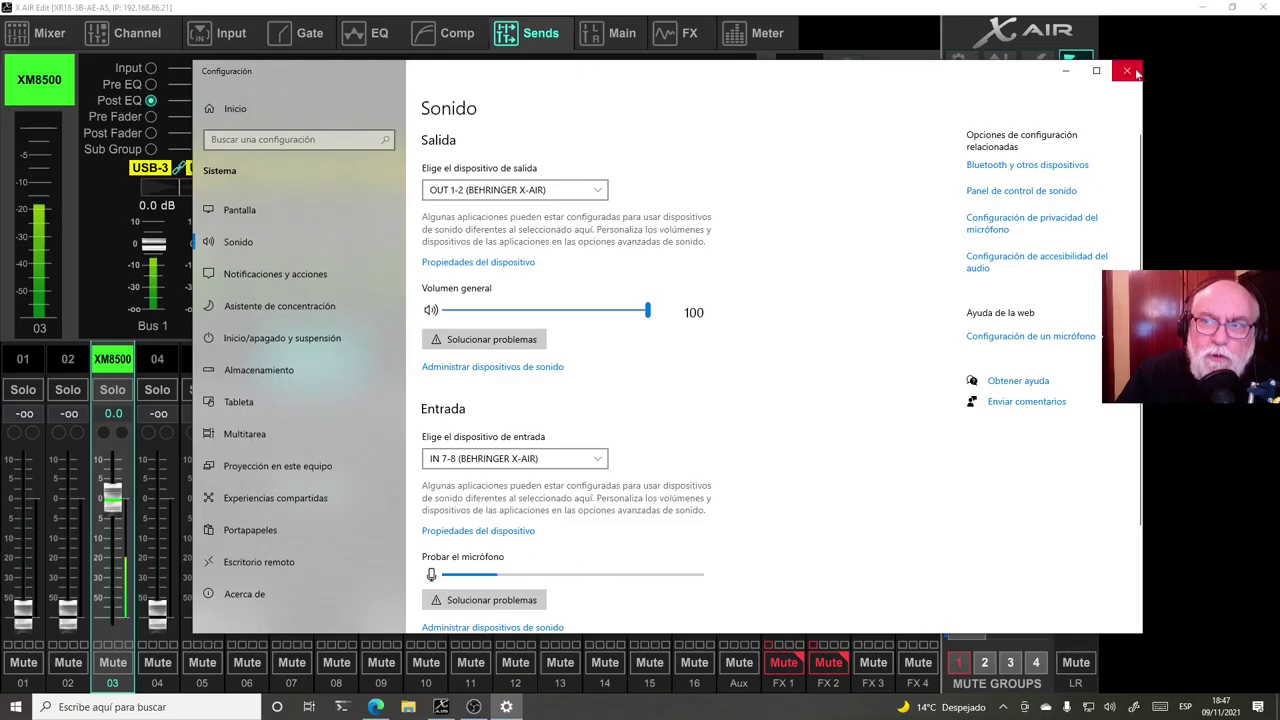
{"action": "left_click", "coordinate": [1130, 71]}
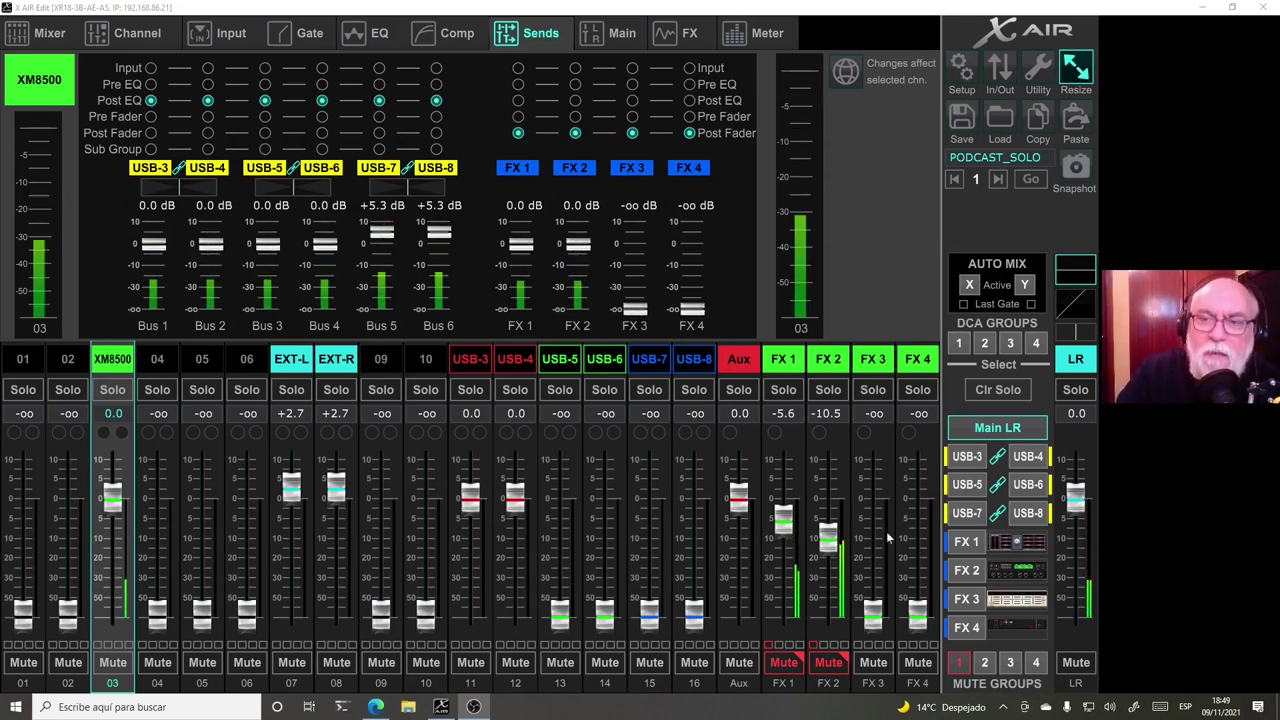
Reopen the Windows sound settings and temporarily move the window aside to compare its devices with the mixer channels.
{"action": "right_click", "coordinate": [1088, 707]}
{"action": "left_click", "coordinate": [1150, 607]}
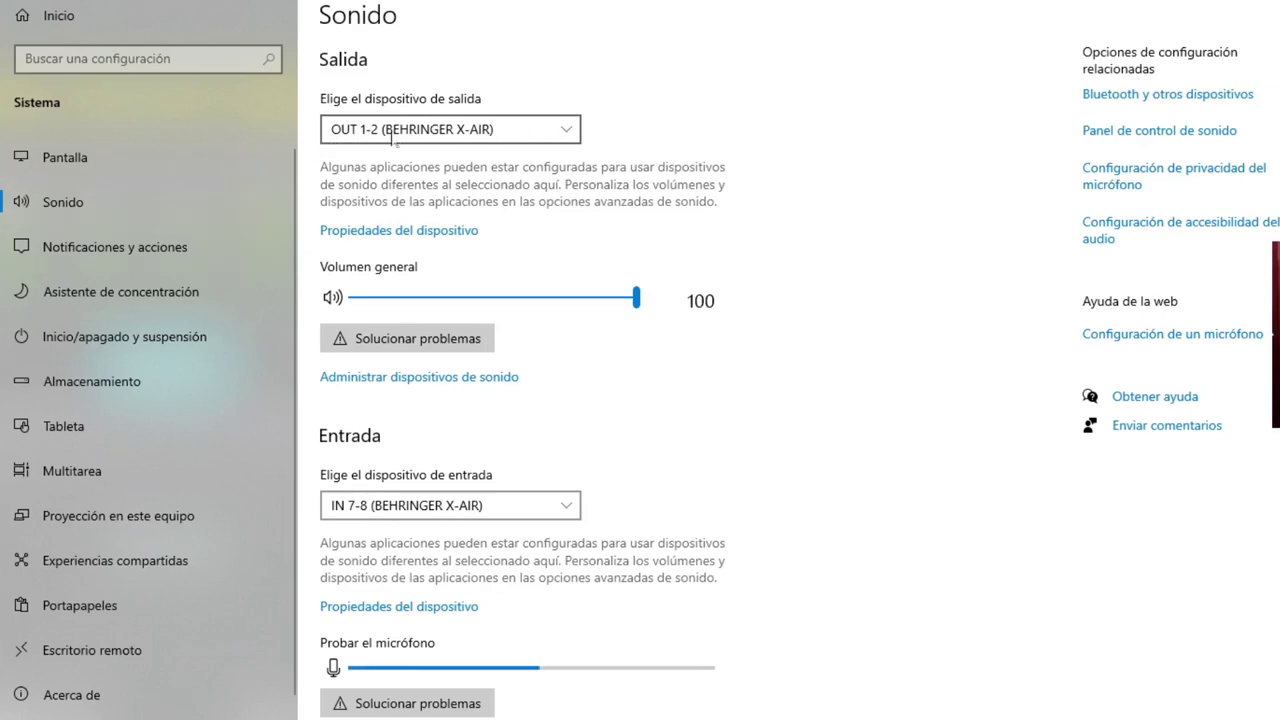
{"action": "left_click_drag", "start_coordinate": [707, 143], "coordinate": [700, 700]}
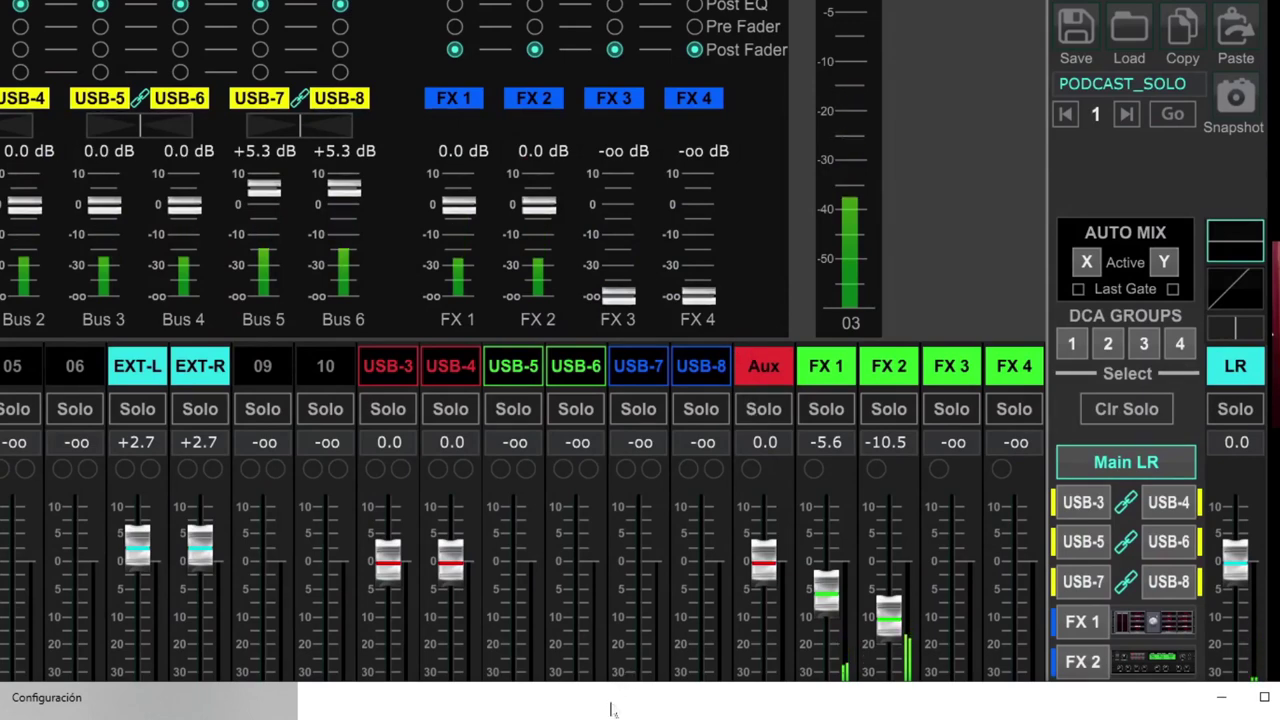
{"action": "left_click_drag", "start_coordinate": [609, 706], "coordinate": [497, 38]}
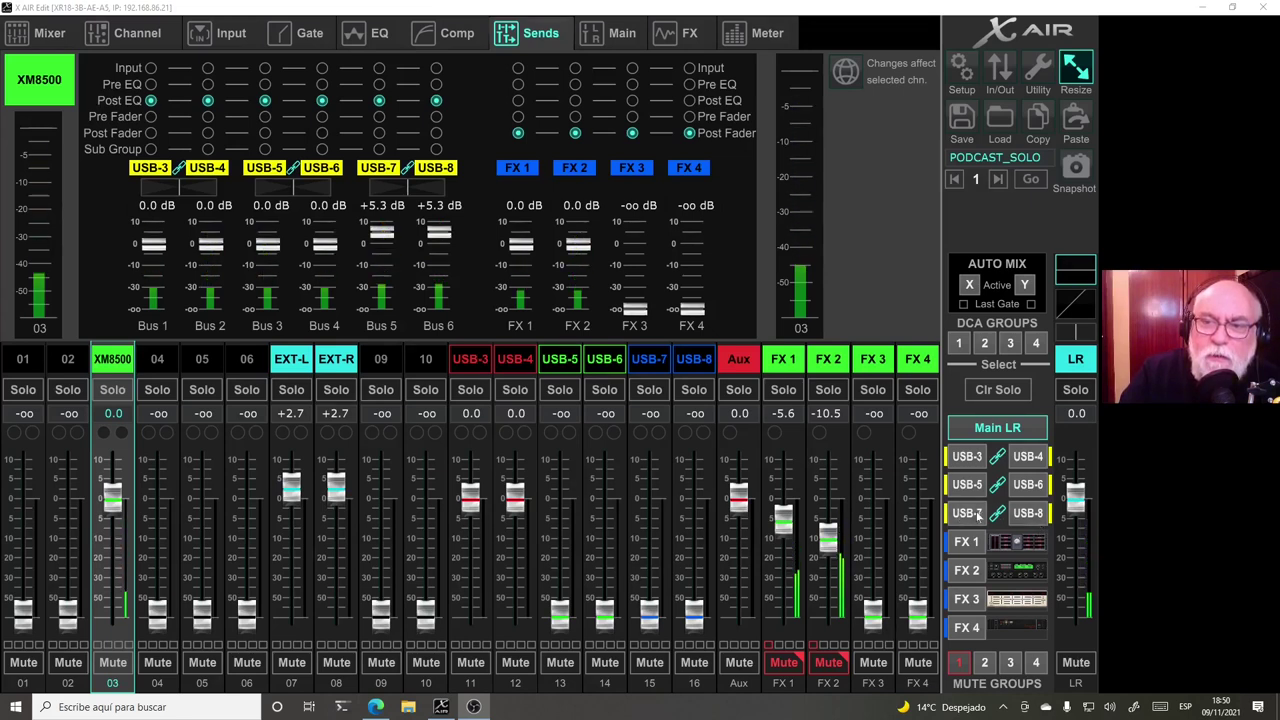
Inspect the Aux channel's send level in the USB-7 bus mix and return to the Main LR mix.
{"action": "left_click", "coordinate": [1028, 513]}
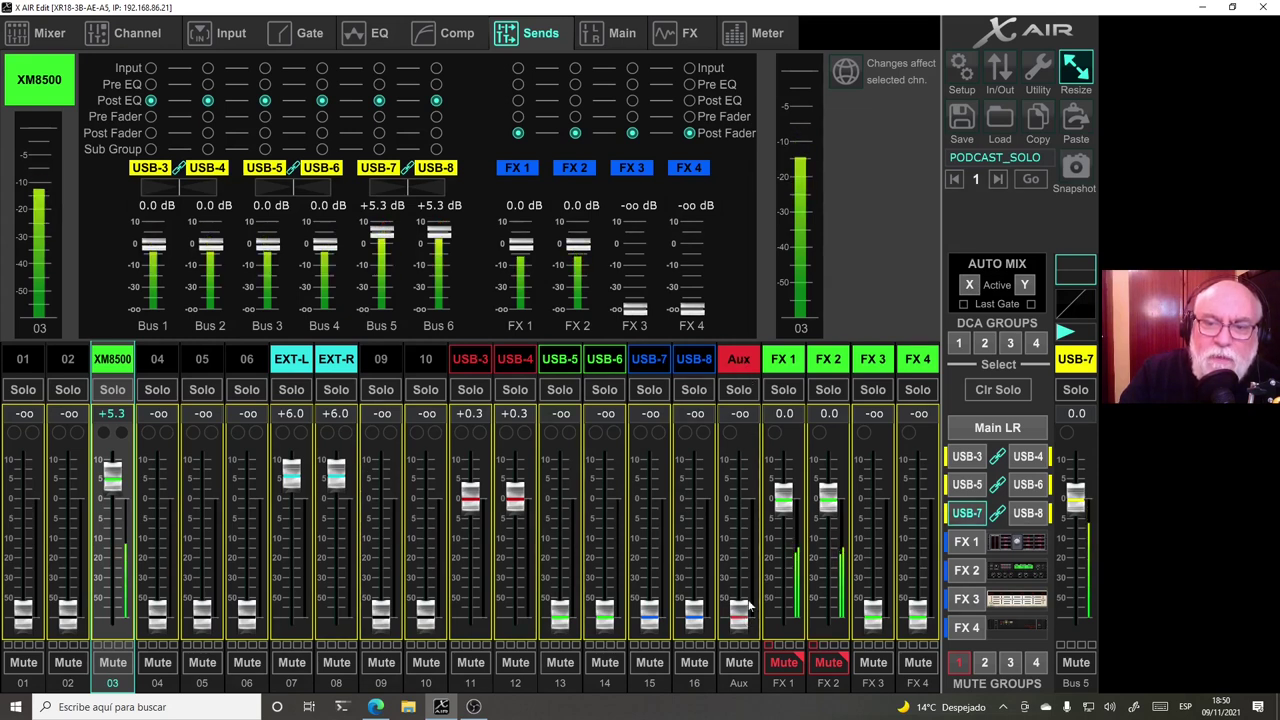
{"action": "mouse_move", "coordinate": [748, 604]}
{"action": "left_mouse_down"}
{"action": "mouse_move", "coordinate": [740, 458]}
{"action": "mouse_move", "coordinate": [740, 612]}
{"action": "left_mouse_up"}
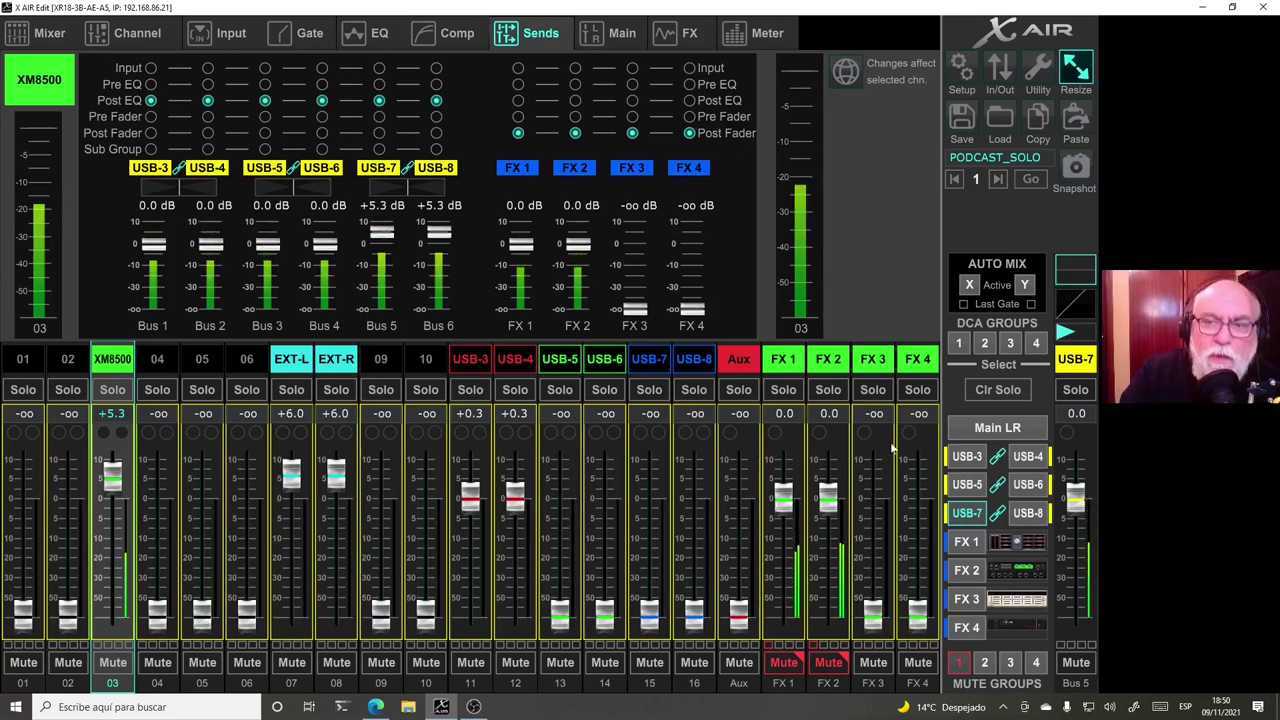
{"action": "left_click", "coordinate": [993, 432]}
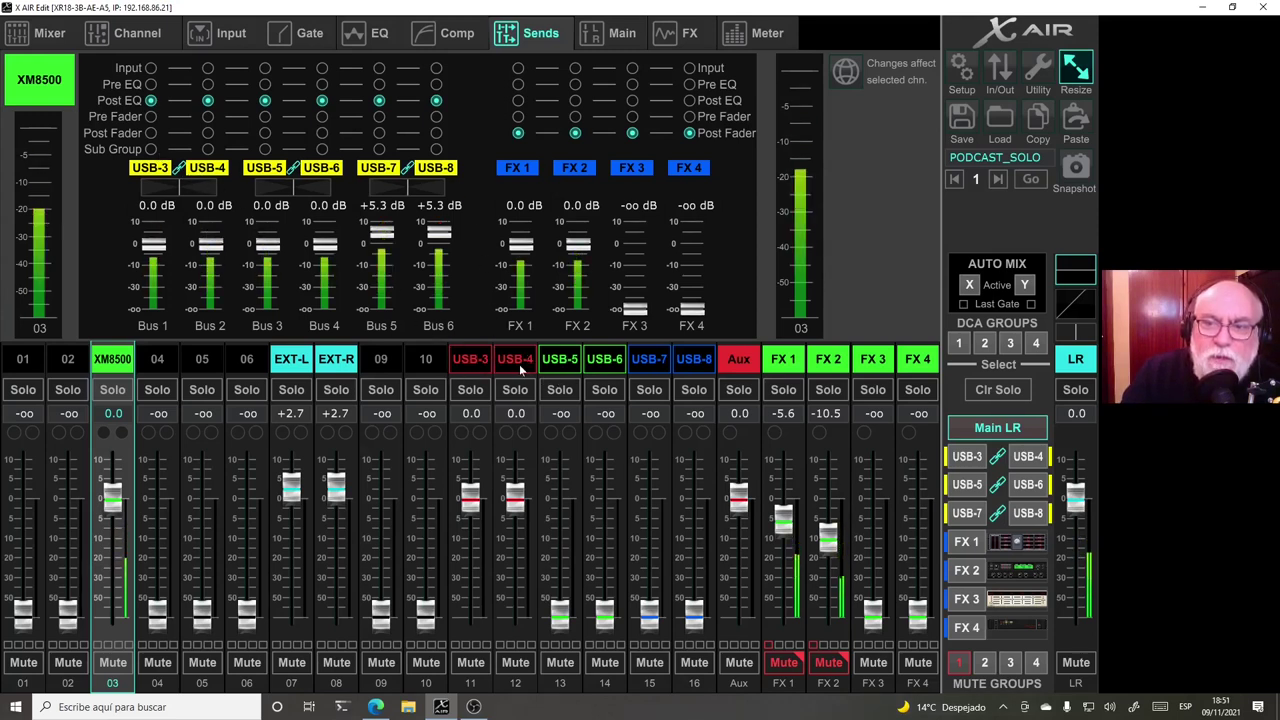
Examine the USB-3 and USB-4 channel send levels in the USB-3, USB-5 and USB-7 bus mixes, ending on Main LR.
{"action": "left_click", "coordinate": [962, 457]}
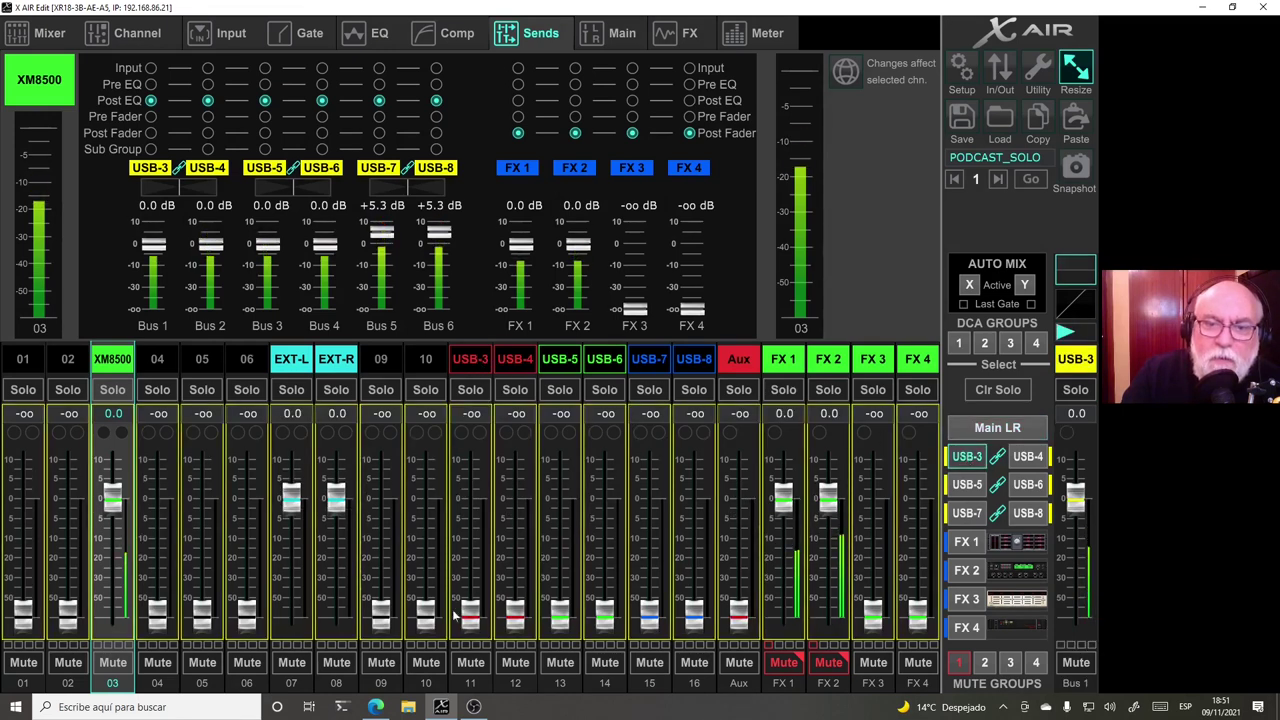
{"action": "left_click_drag", "start_coordinate": [473, 620], "coordinate": [925, 588]}
{"action": "left_click_drag", "start_coordinate": [510, 598], "coordinate": [473, 625]}
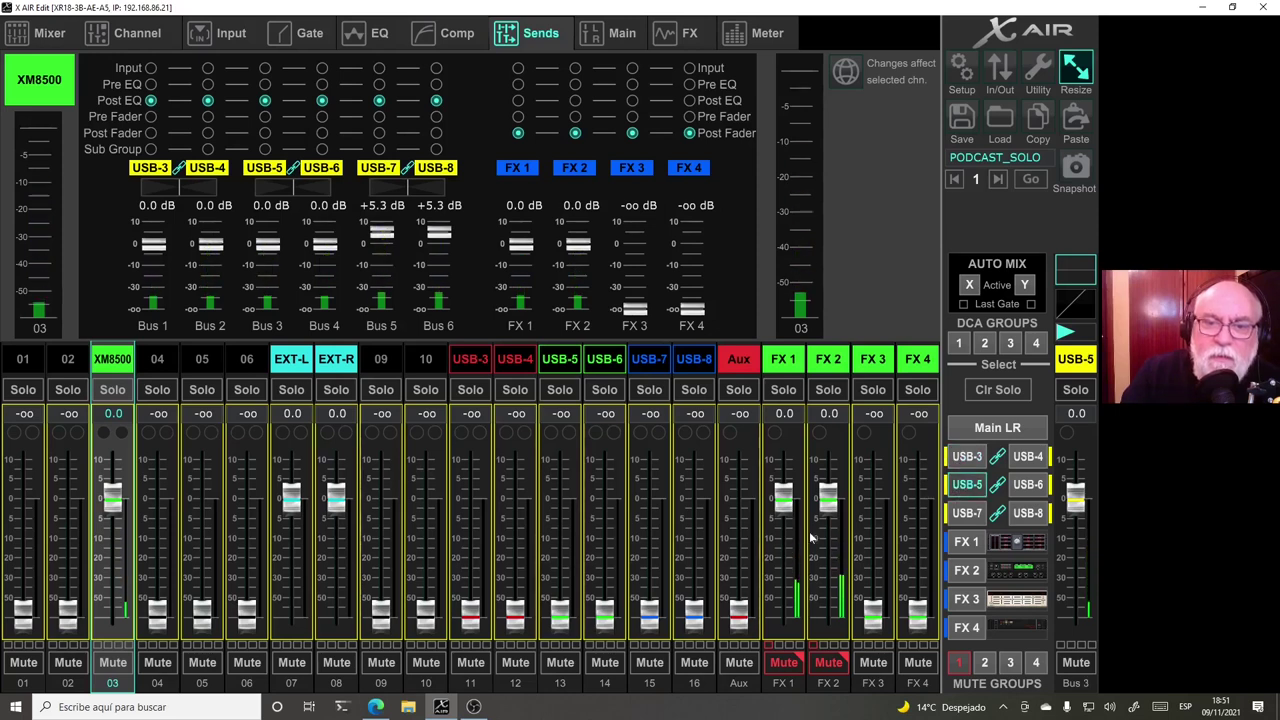
{"action": "left_click", "coordinate": [966, 513]}
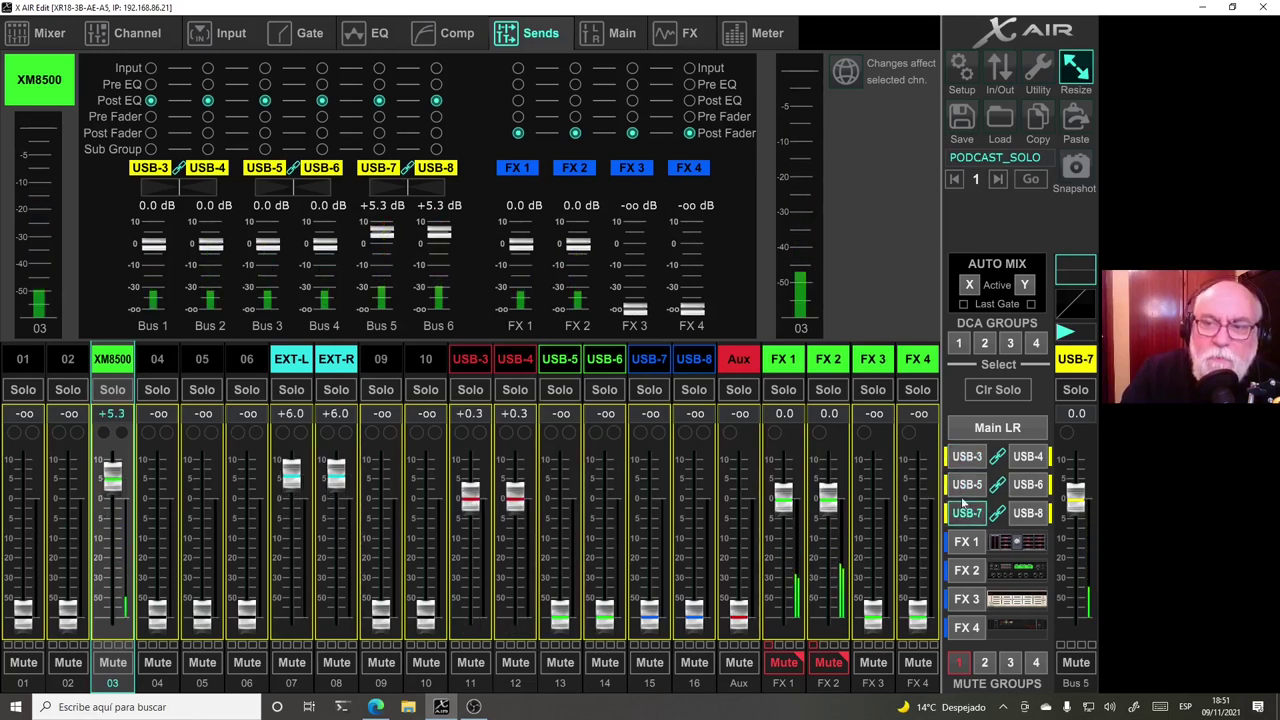
{"action": "left_click", "coordinate": [968, 460]}
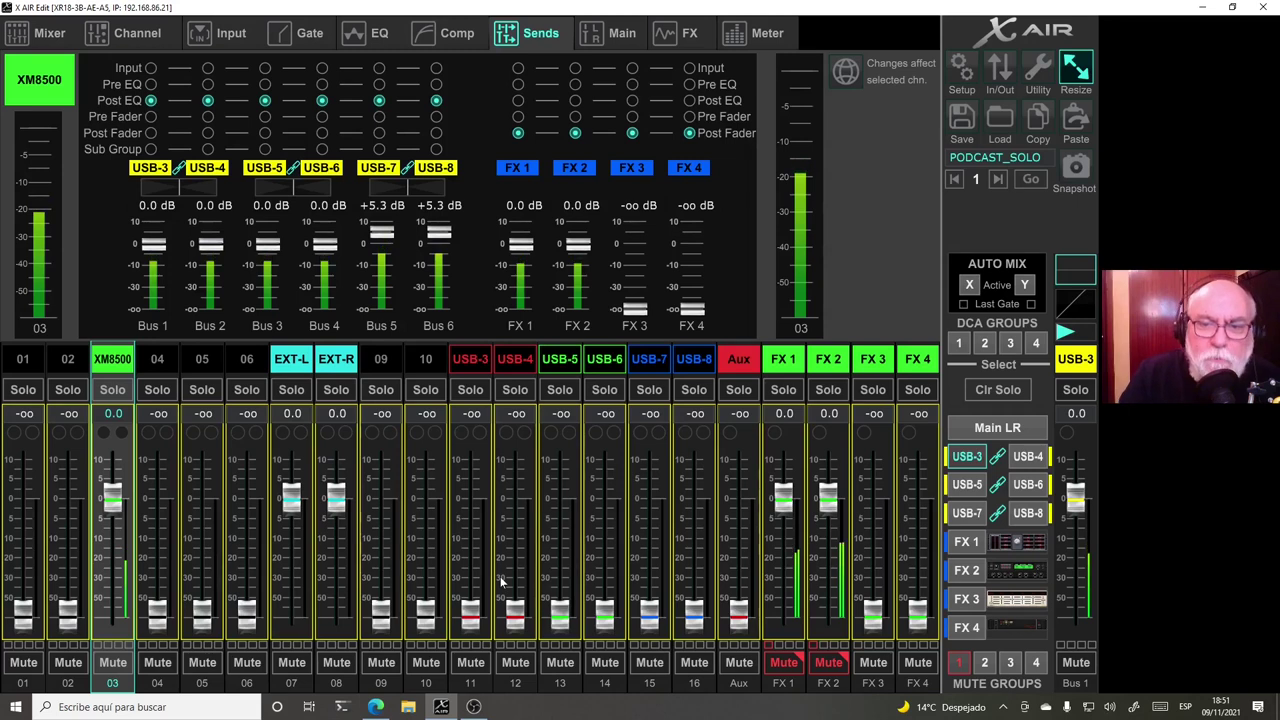
{"action": "left_click", "coordinate": [990, 430]}
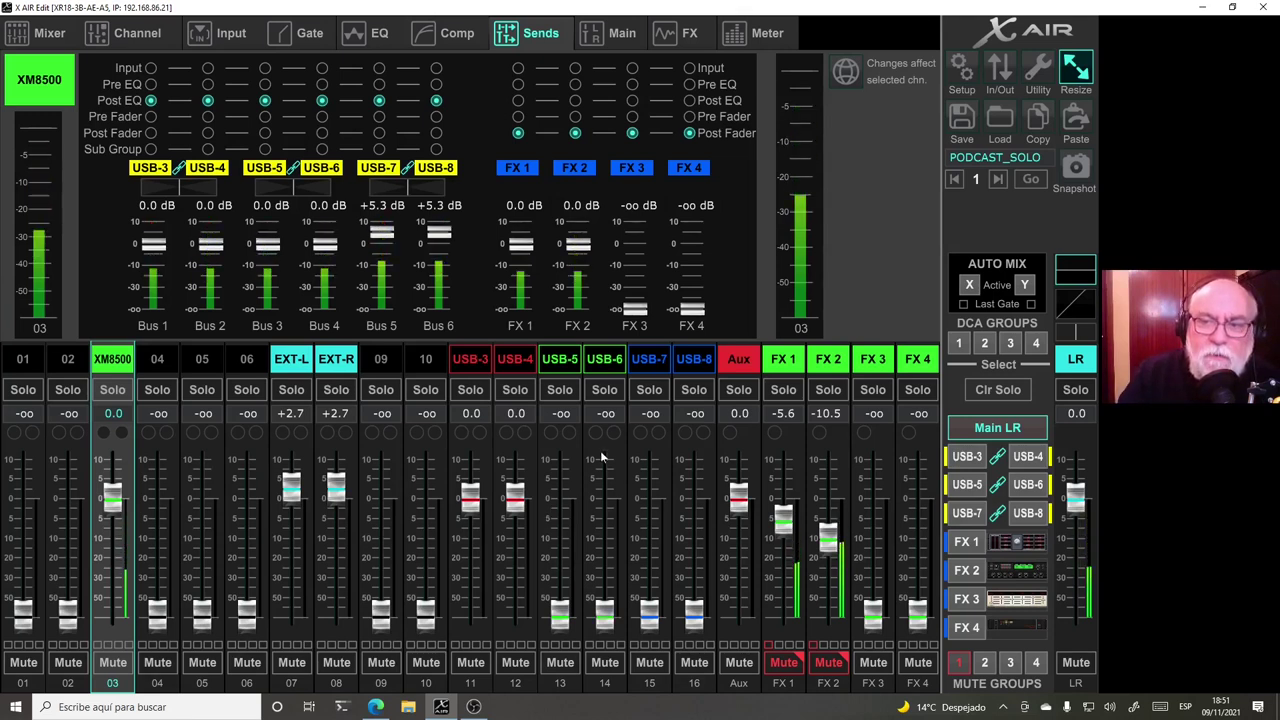
Compare the Aux fader's position in the USB-7 bus mix with its position in the Main LR mix.
{"action": "left_click", "coordinate": [962, 515]}
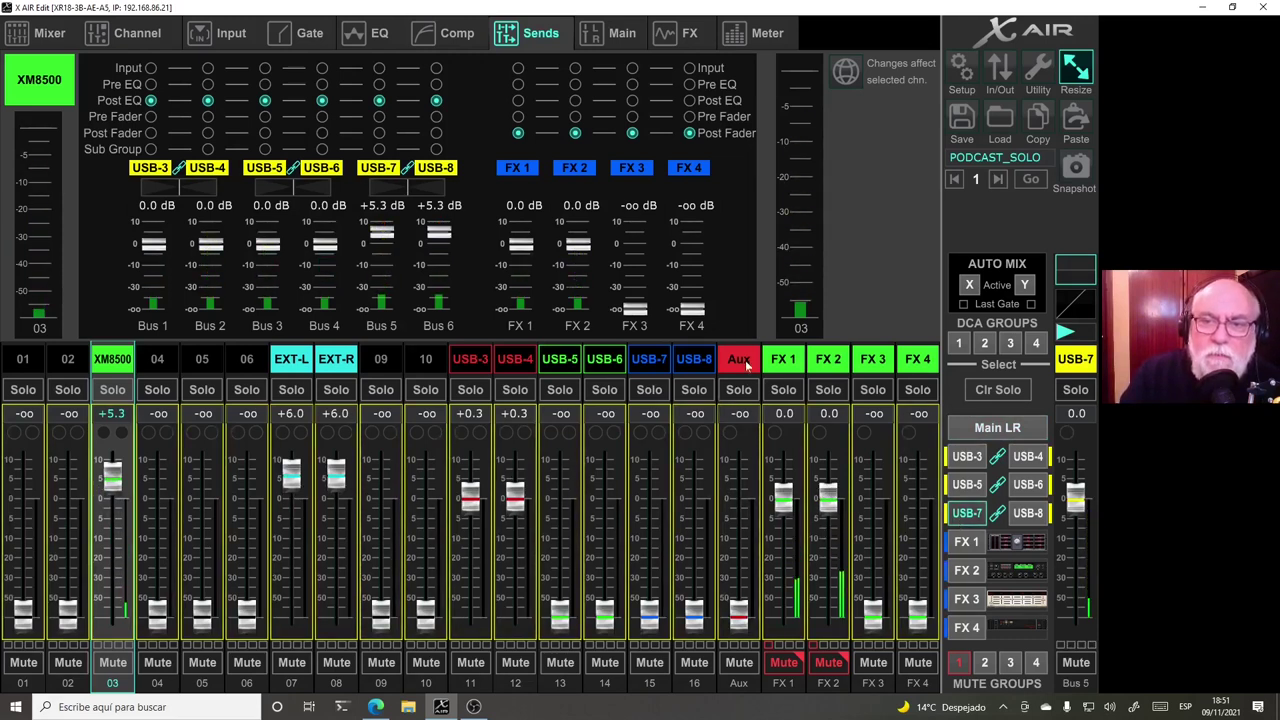
{"action": "left_click_drag", "start_coordinate": [738, 474], "coordinate": [740, 620]}
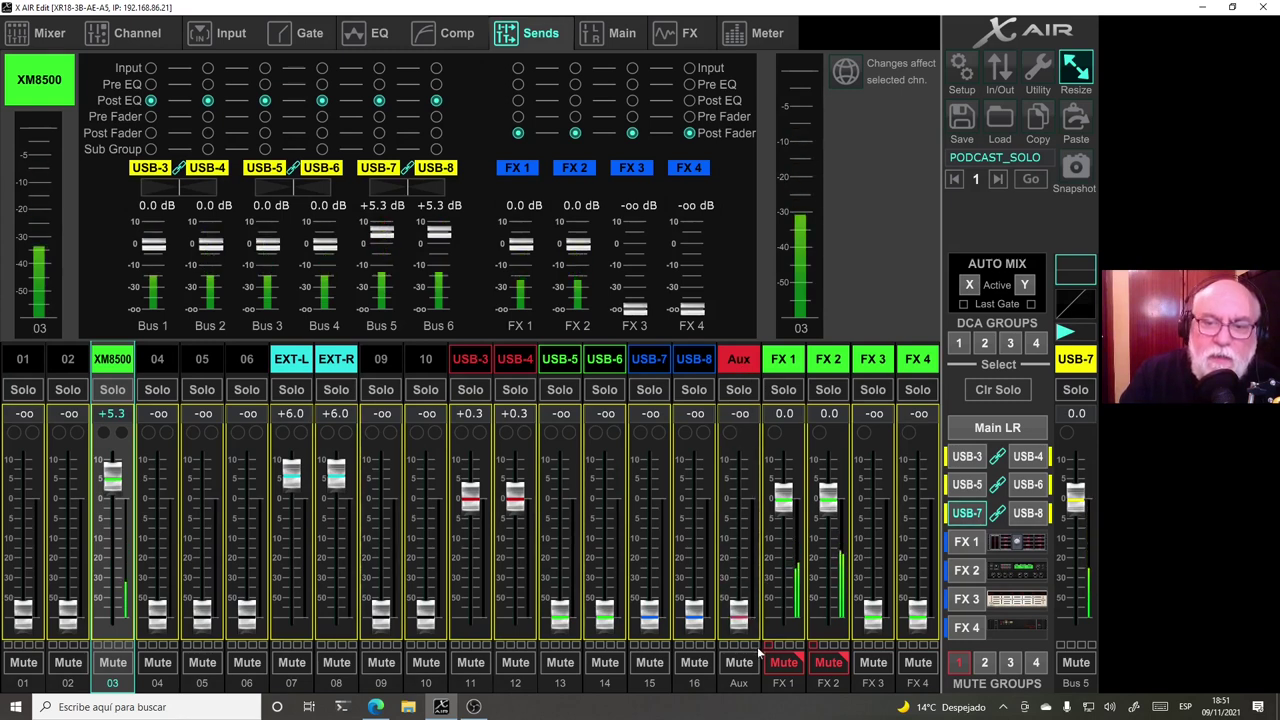
{"action": "left_click", "coordinate": [989, 428]}
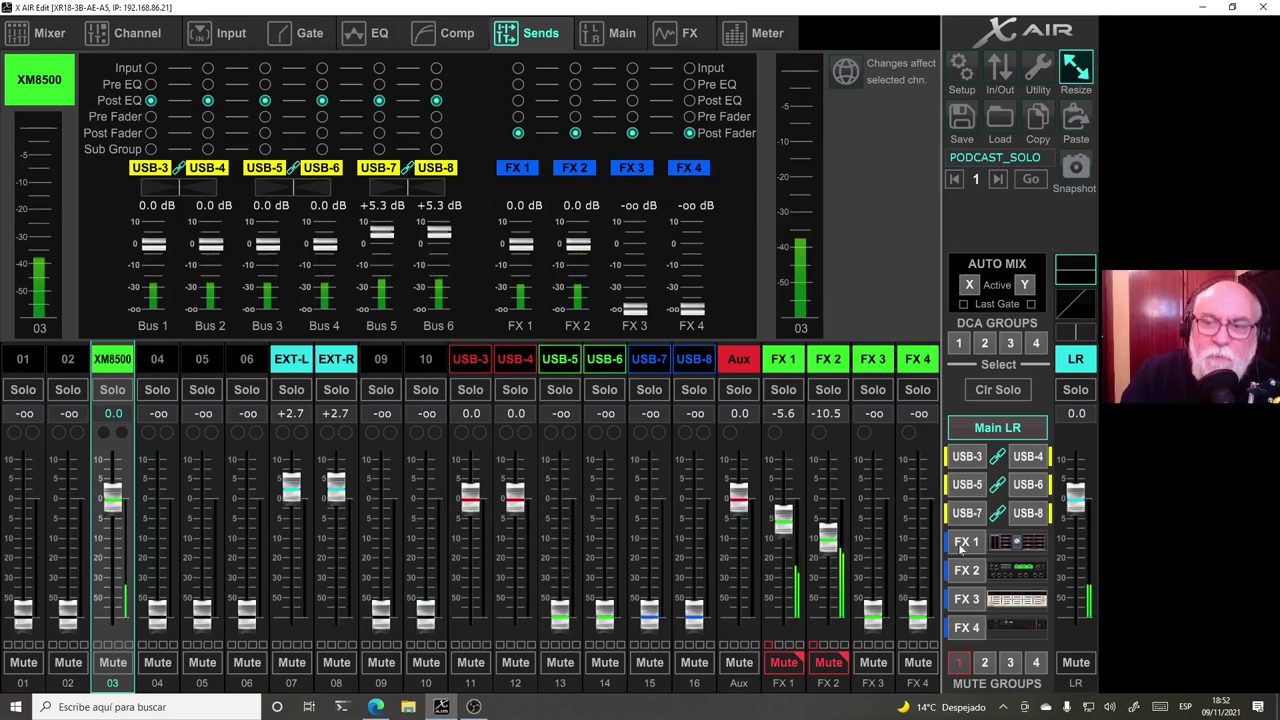
Raise the Aux channel's send to the USB-8 bus to about -1.3 dB.
{"action": "left_click_drag", "start_coordinate": [740, 620], "coordinate": [738, 503]}
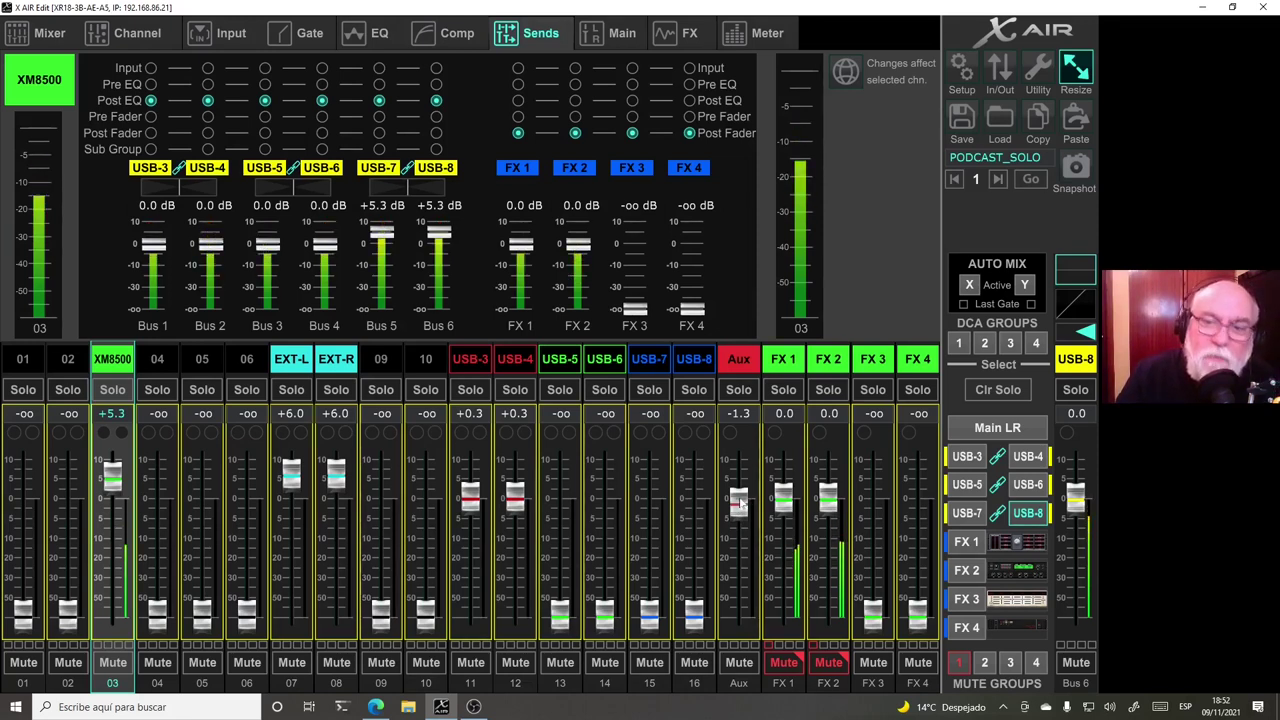
Lower the Aux channel's send to the USB-8 bus fully to -oo, and check the USB-5 and USB-7 mixes against Main LR.
{"action": "left_click_drag", "start_coordinate": [740, 500], "coordinate": [740, 612]}
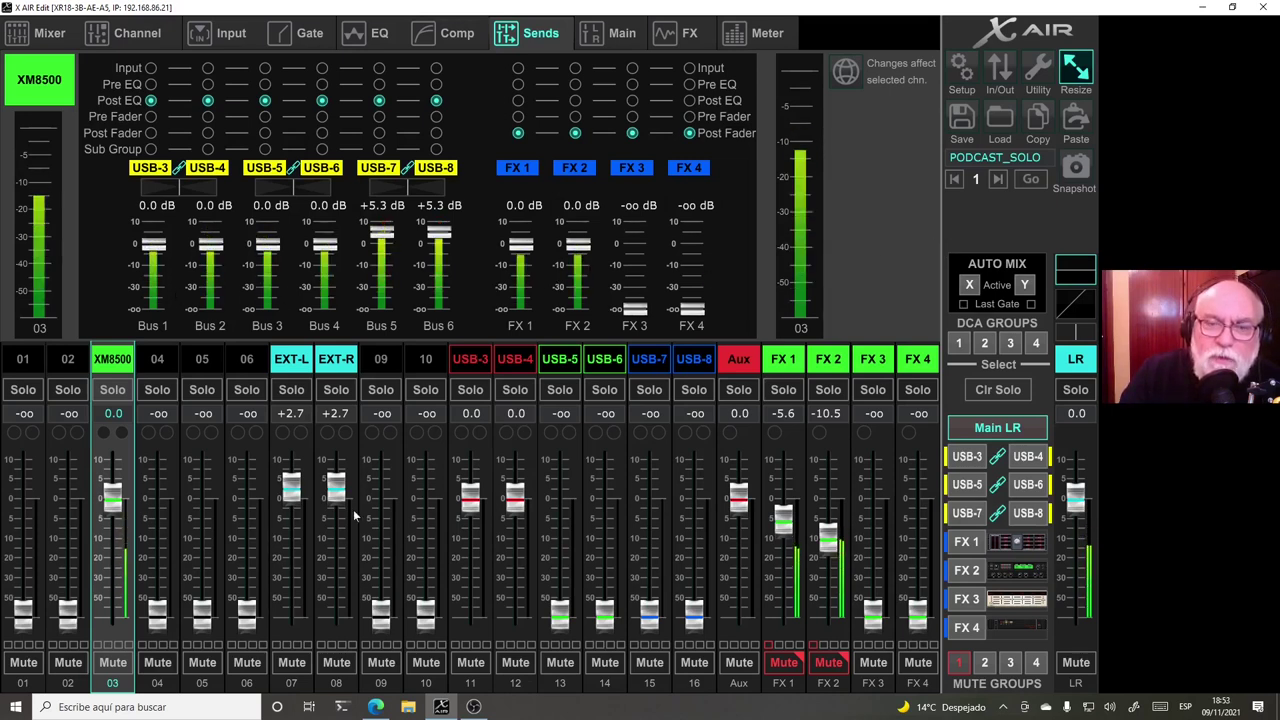
{"action": "left_click", "coordinate": [967, 487]}
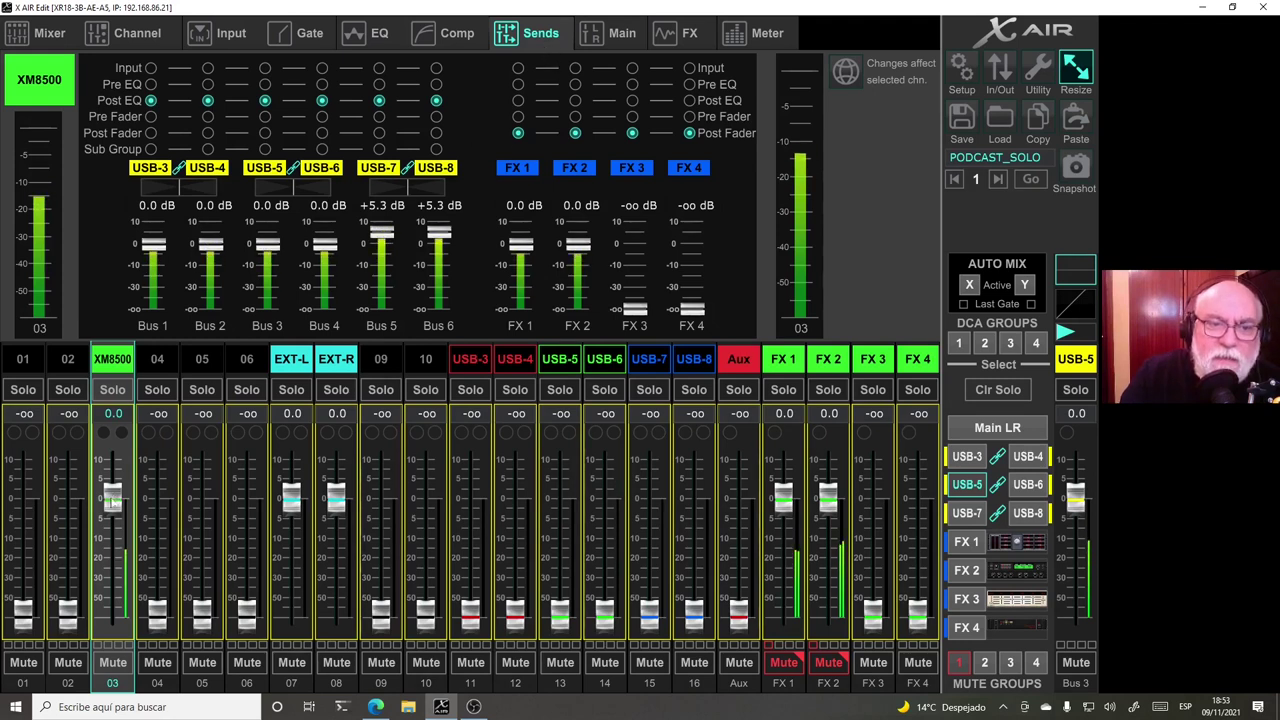
{"action": "mouse_move", "coordinate": [113, 503]}
{"action": "left_mouse_down"}
{"action": "mouse_move", "coordinate": [115, 462]}
{"action": "mouse_move", "coordinate": [115, 525]}
{"action": "mouse_move", "coordinate": [117, 485]}
{"action": "mouse_move", "coordinate": [117, 520]}
{"action": "mouse_move", "coordinate": [117, 503]}
{"action": "left_mouse_up"}
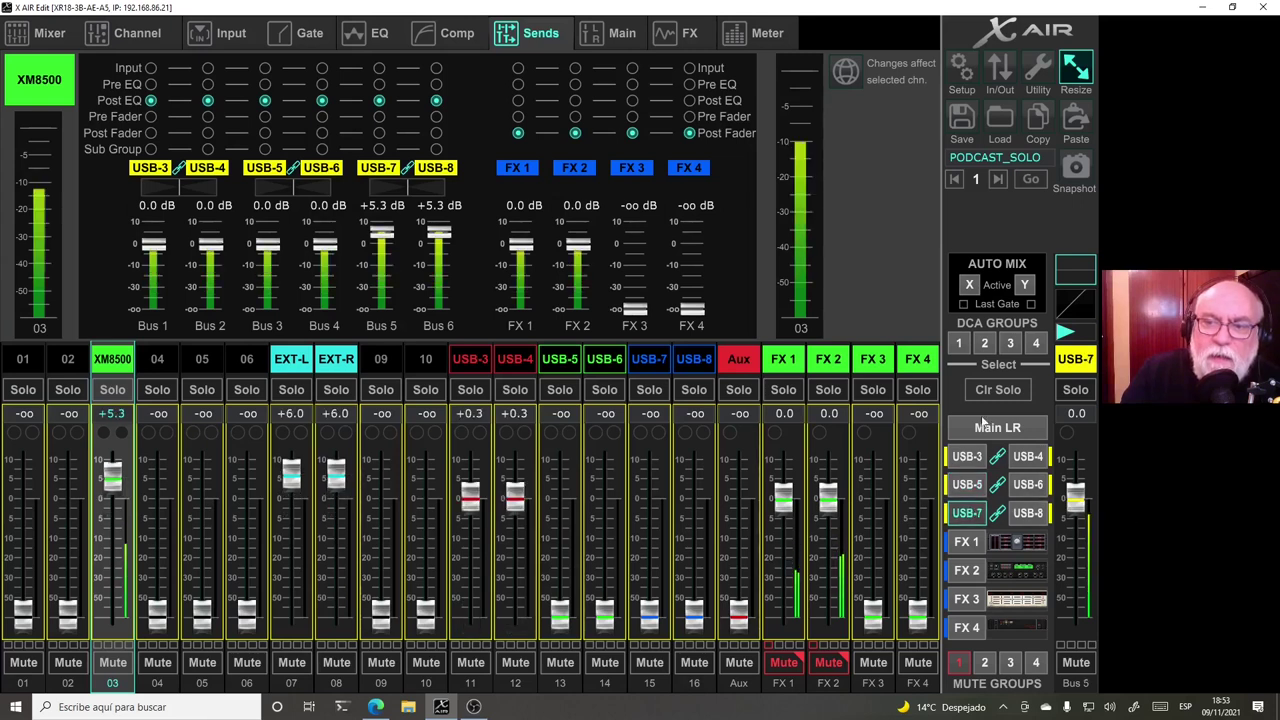
{"action": "left_click", "coordinate": [997, 427]}
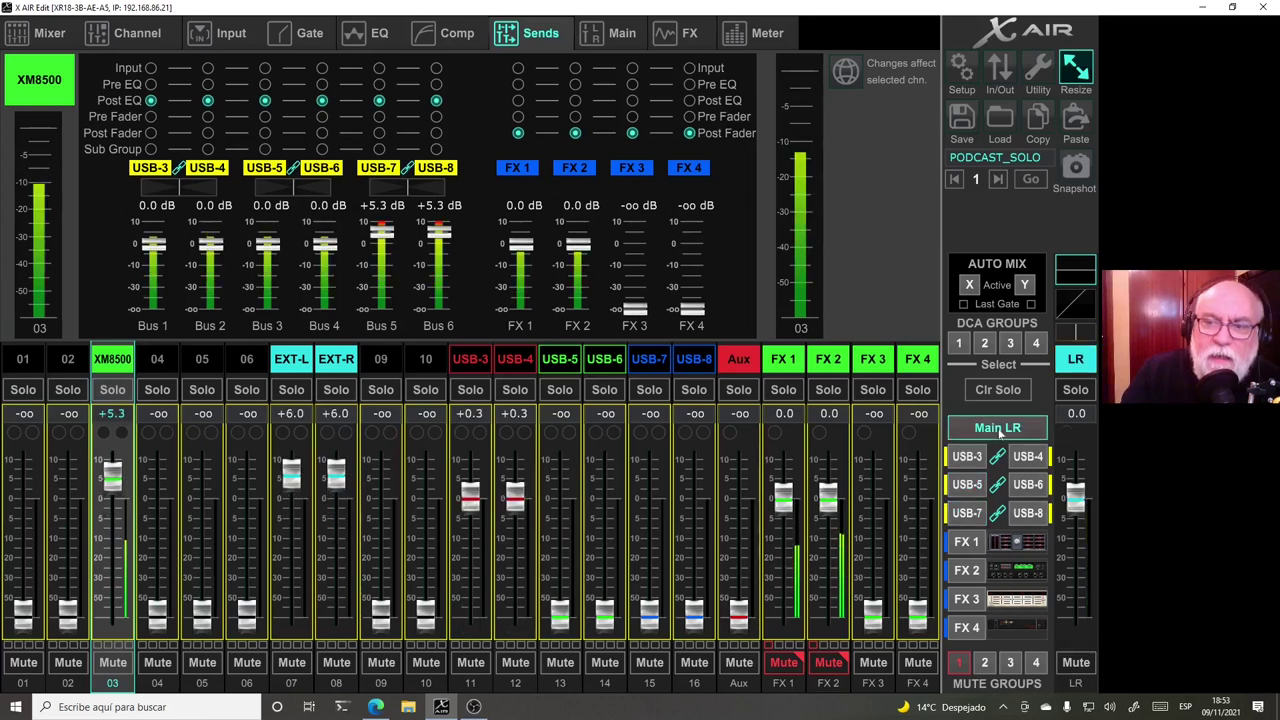
Open the In/Out routing window and examine the analog input assignments of channels 1 to 16.
{"action": "left_click", "coordinate": [1002, 72]}
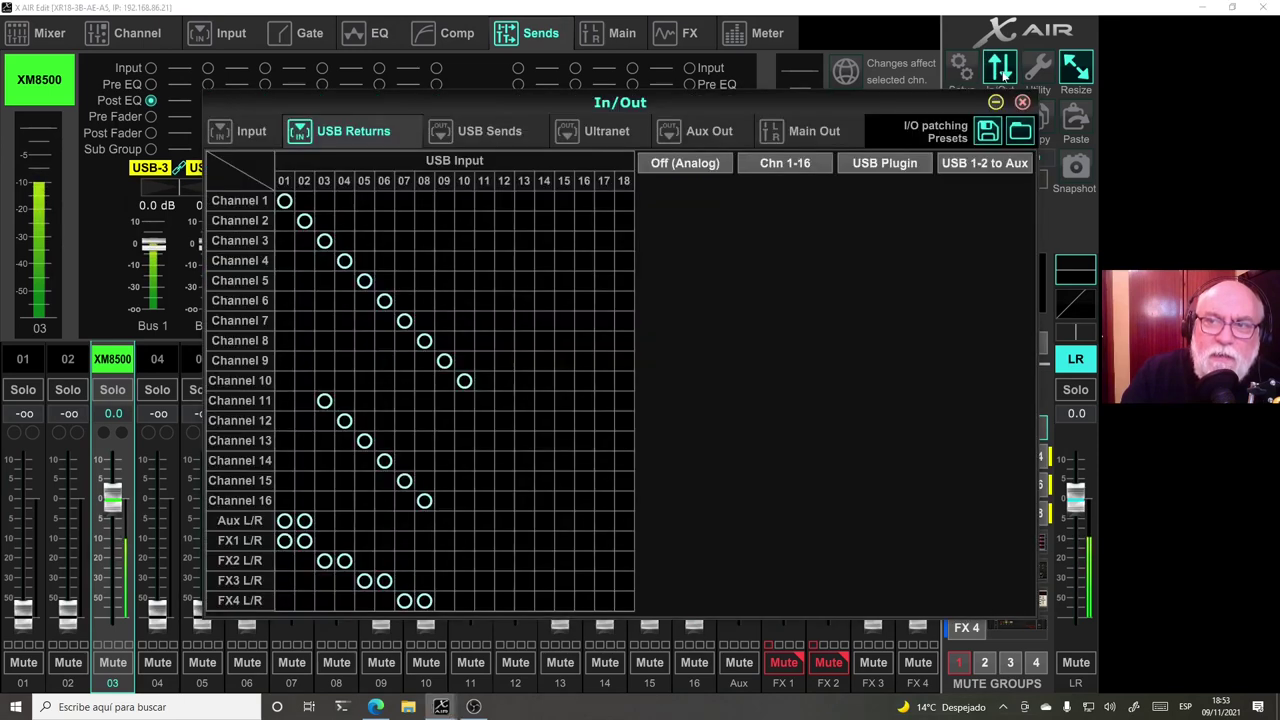
{"action": "left_click", "coordinate": [245, 131]}
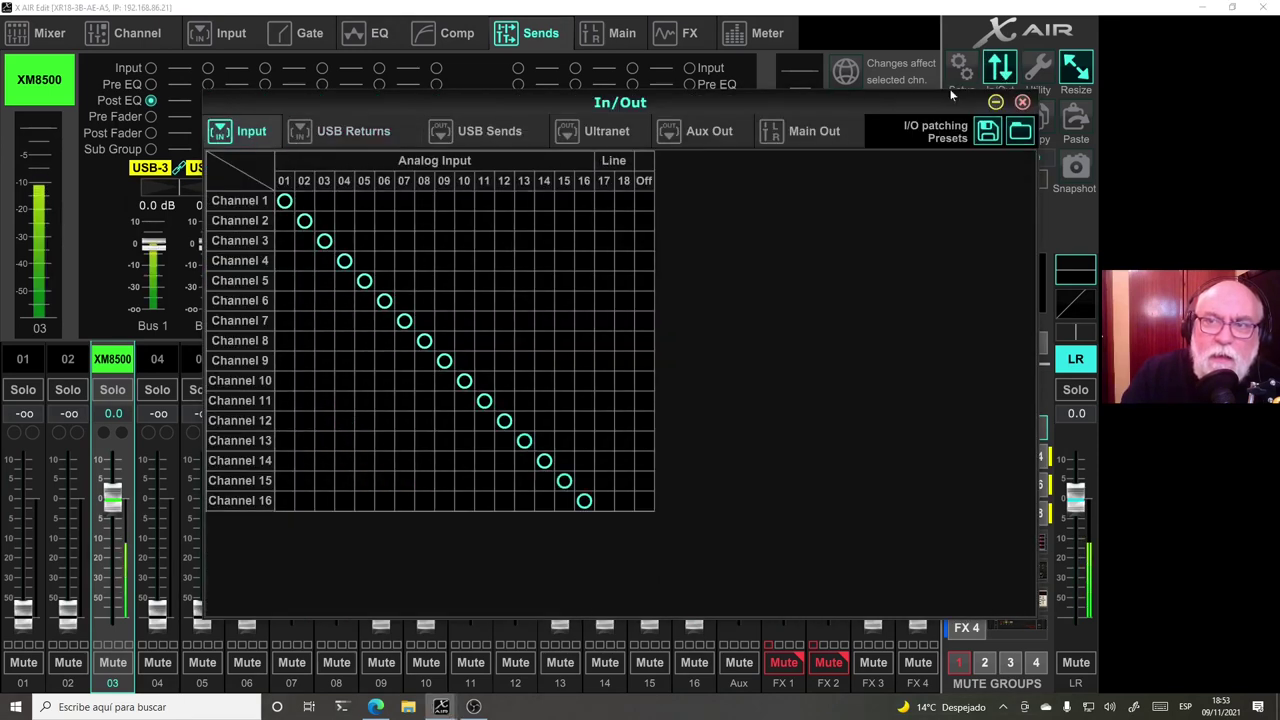
{"action": "left_click_drag", "start_coordinate": [916, 103], "coordinate": [917, 134]}
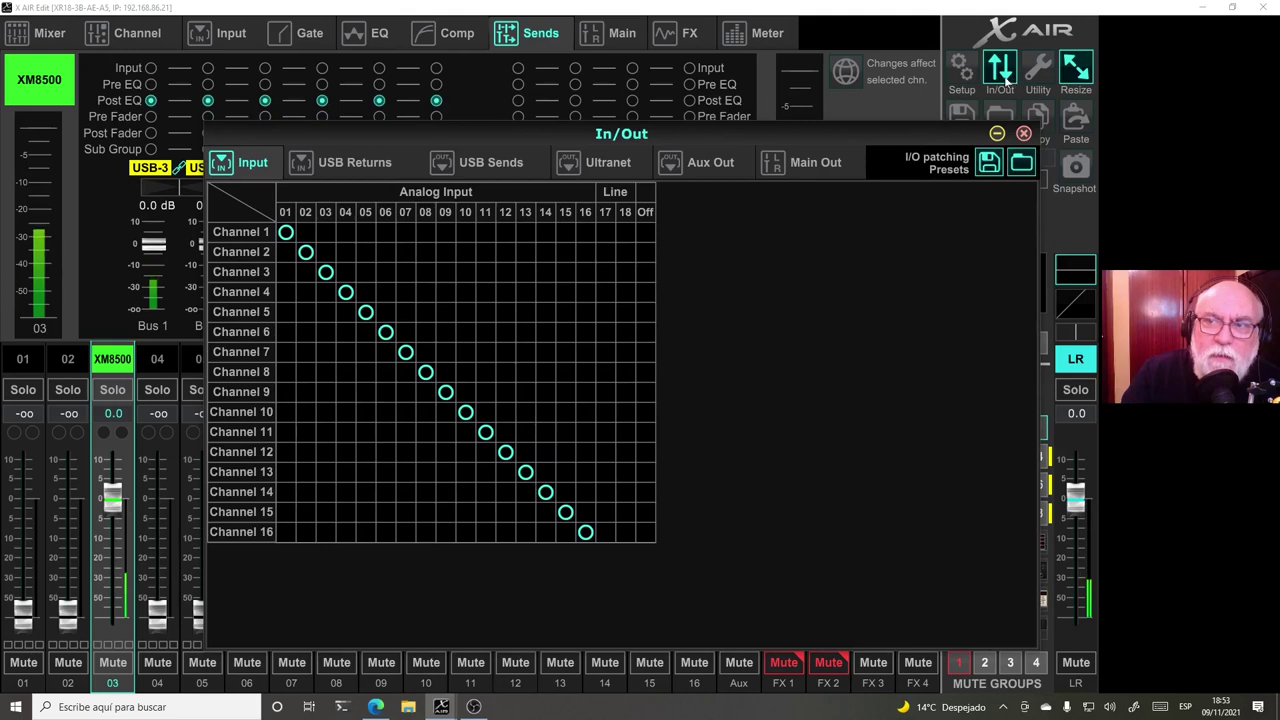
{"action": "left_click_drag", "start_coordinate": [782, 132], "coordinate": [770, 86]}
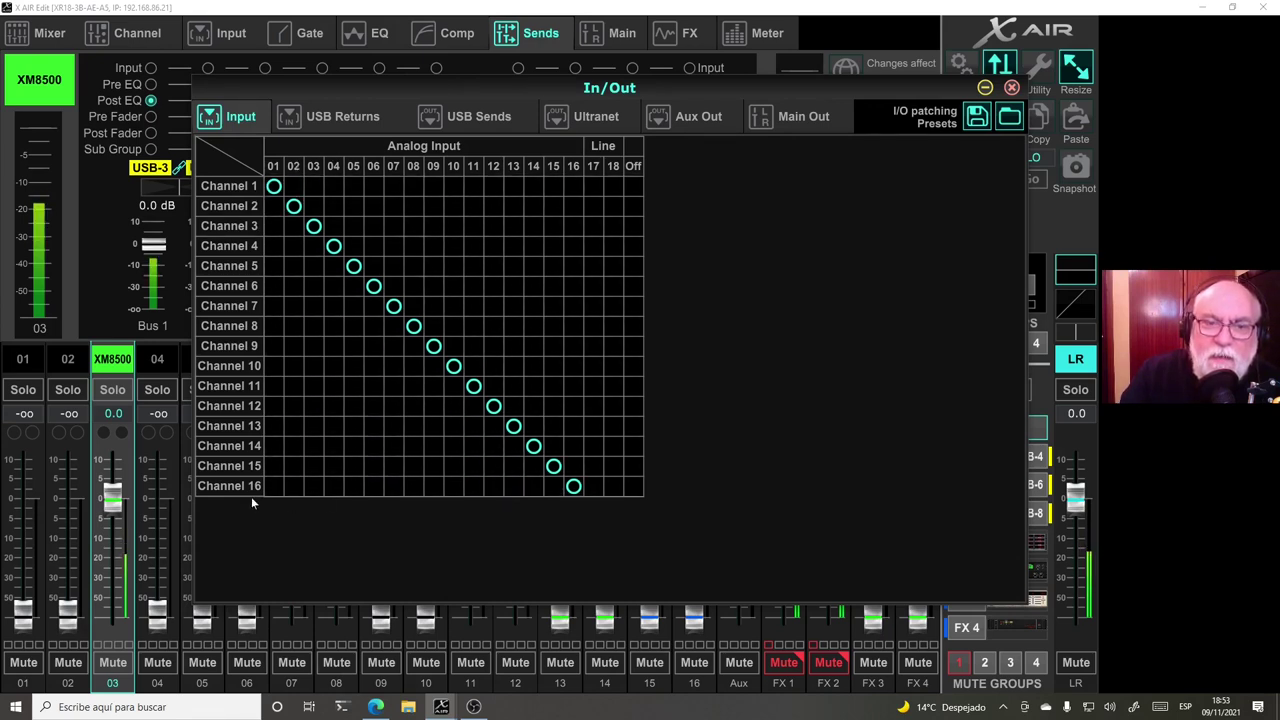
Examine the USB Returns routing for the channels, Aux and FX, comparing it with the mixer's channel strips.
{"action": "left_click", "coordinate": [343, 116]}
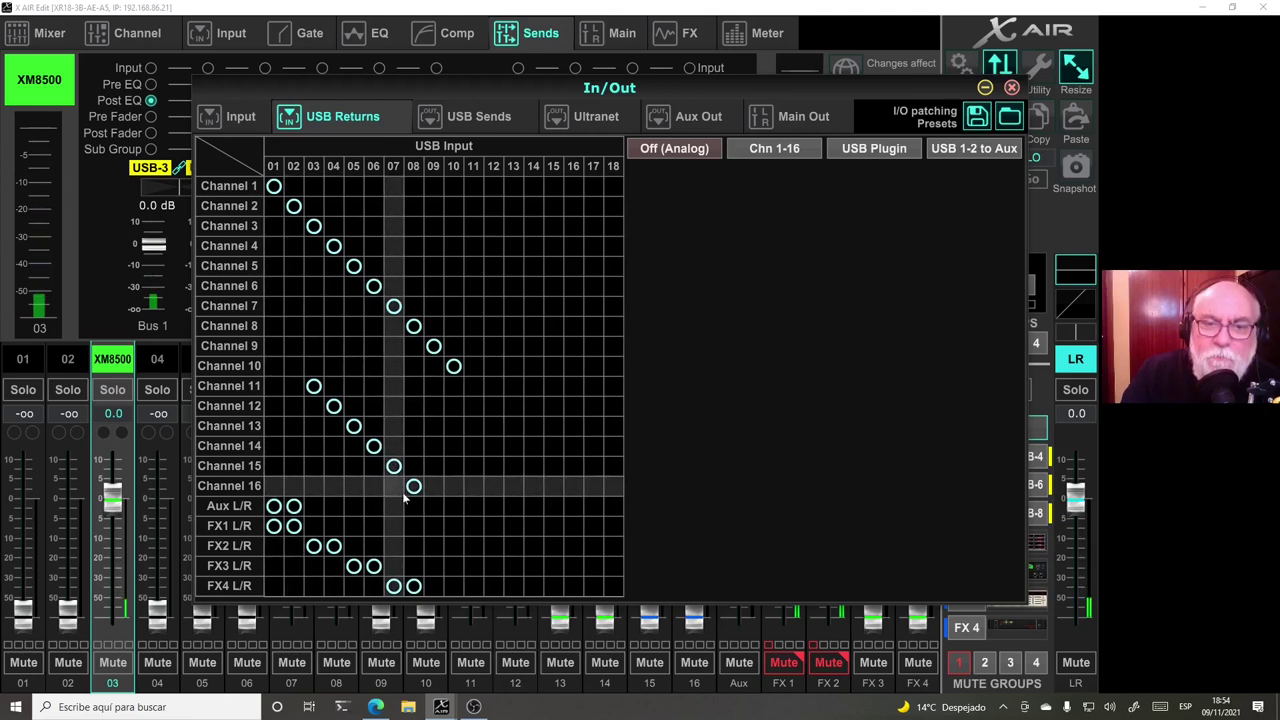
{"action": "left_click", "coordinate": [984, 88]}
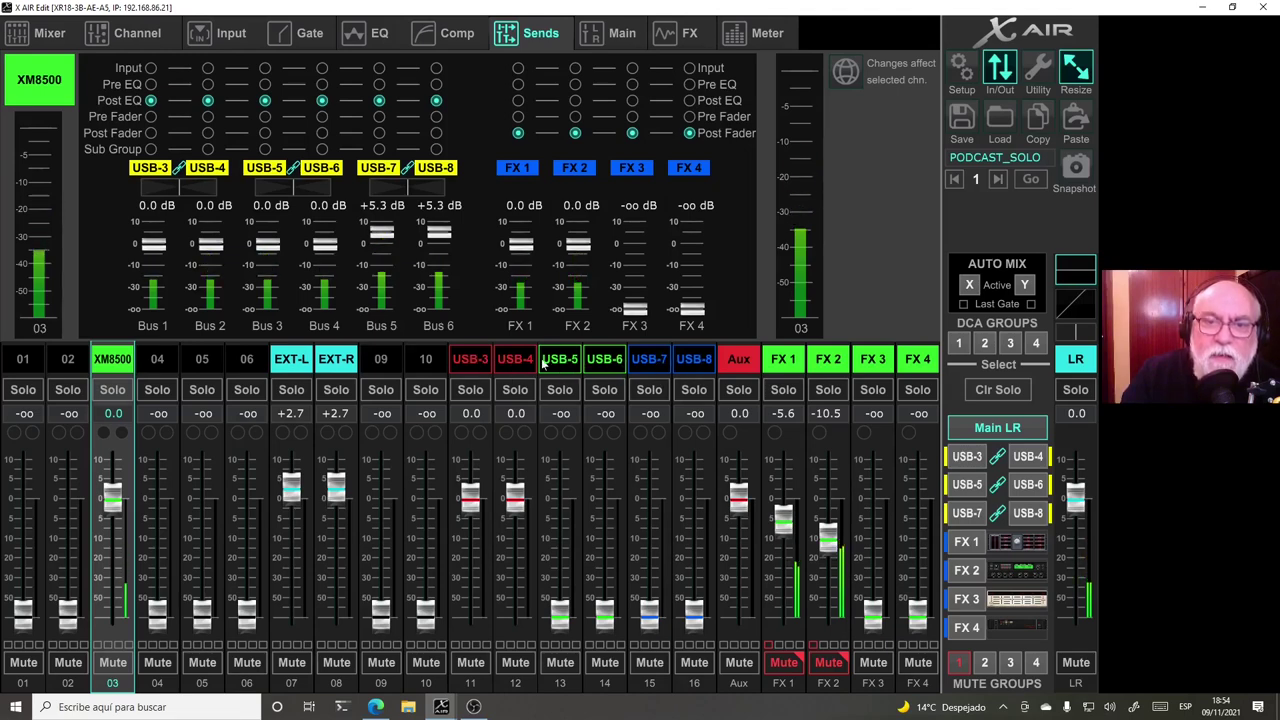
{"action": "left_click", "coordinate": [1012, 70]}
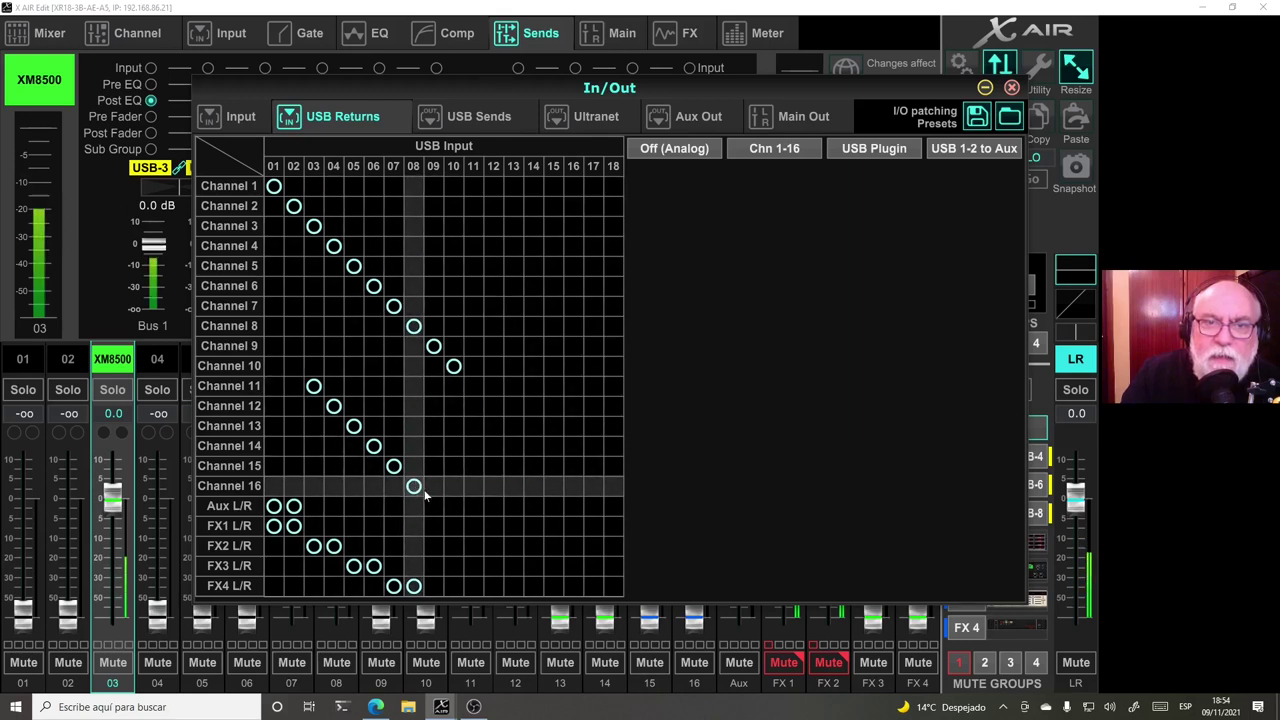
Examine the USB Sends, Ultranet, Aux Out and Main Out routing matrices, and close the In/Out window.
{"action": "left_click", "coordinate": [497, 116]}
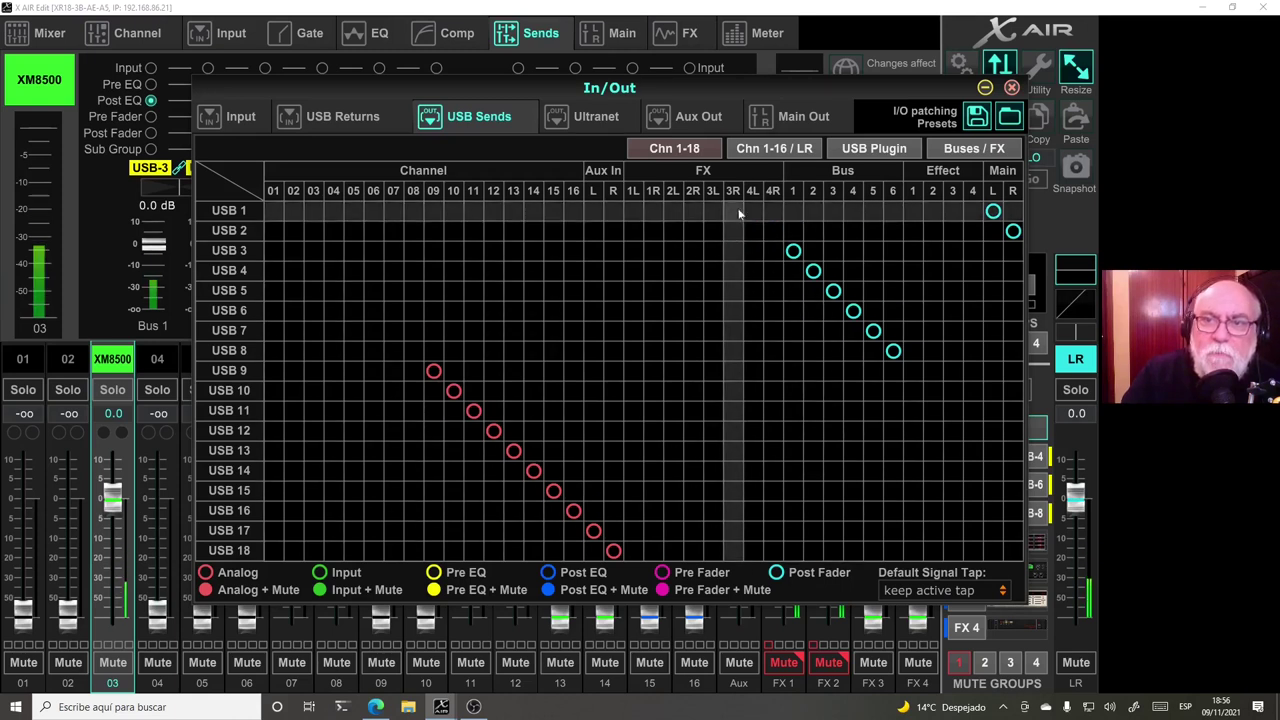
{"action": "left_click", "coordinate": [605, 121]}
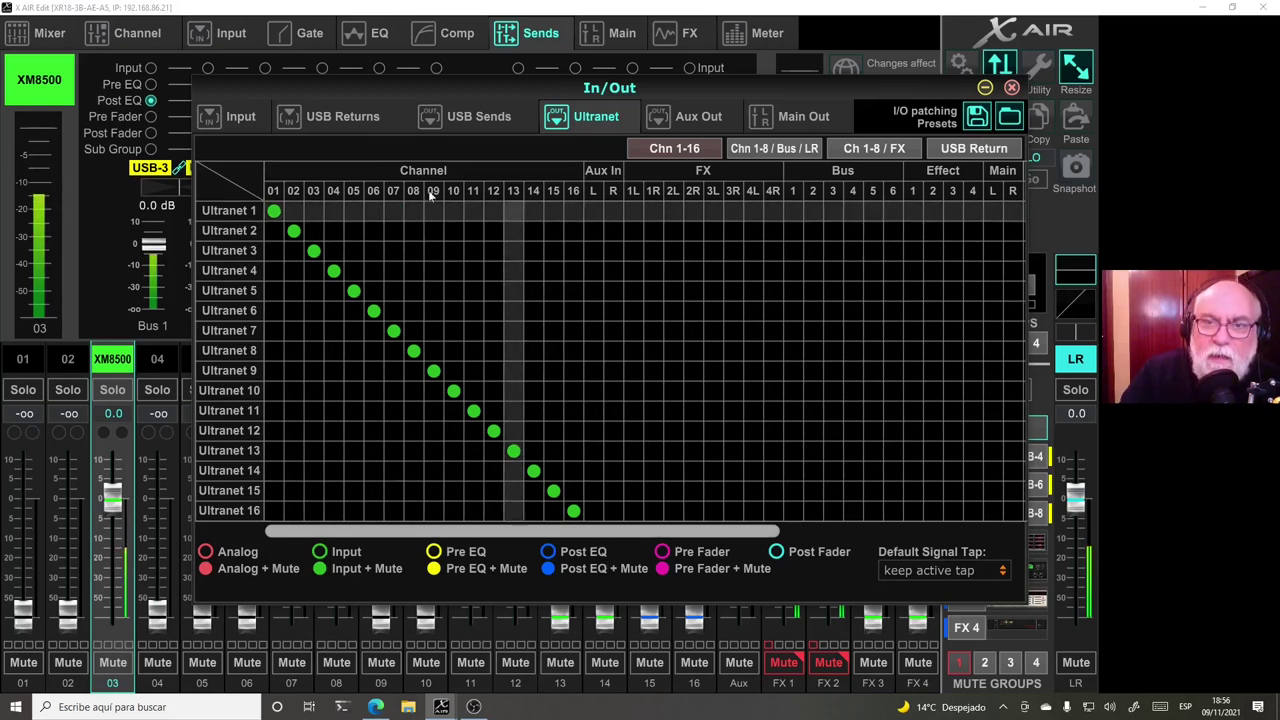
{"action": "left_click", "coordinate": [693, 118]}
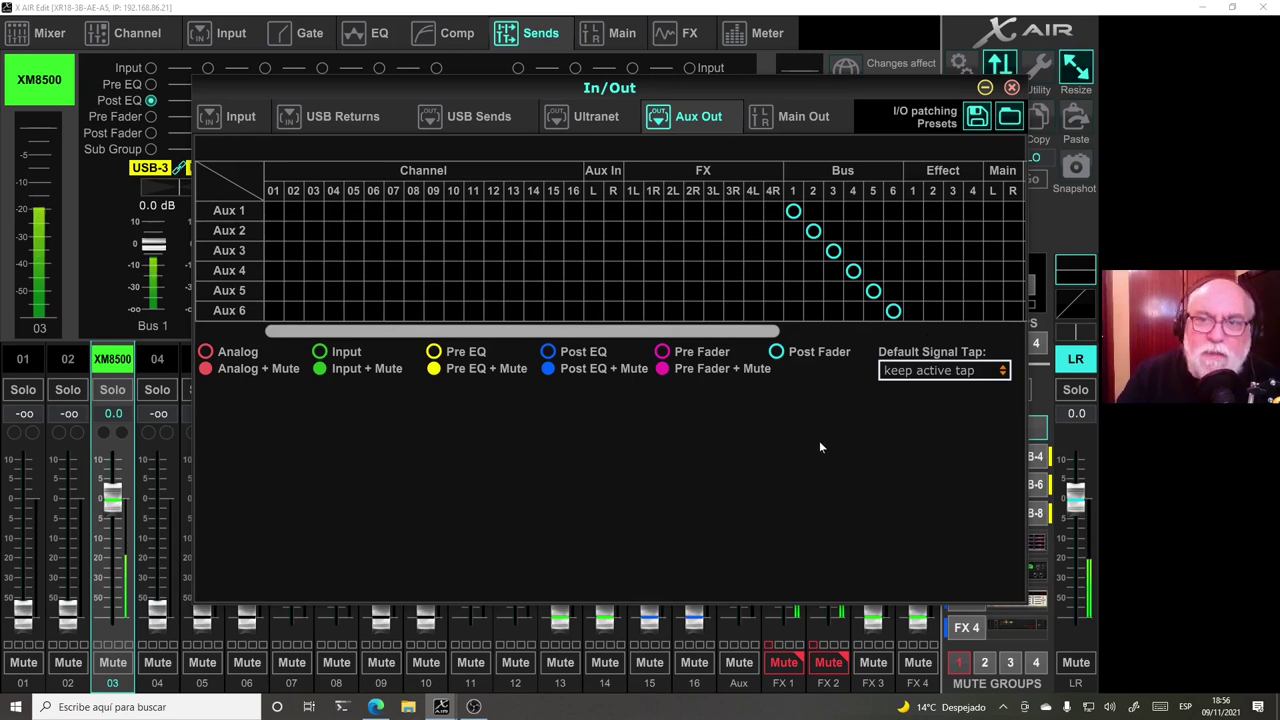
{"action": "left_click", "coordinate": [813, 118]}
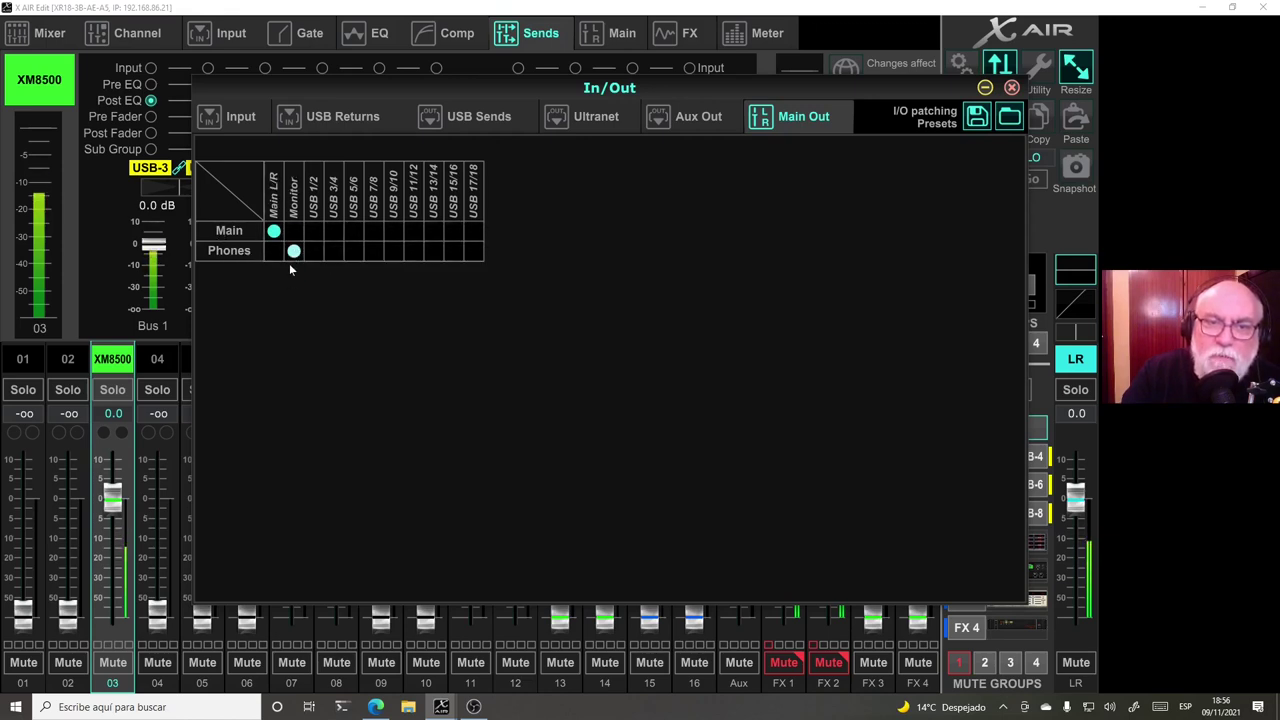
{"action": "left_click", "coordinate": [1011, 87]}
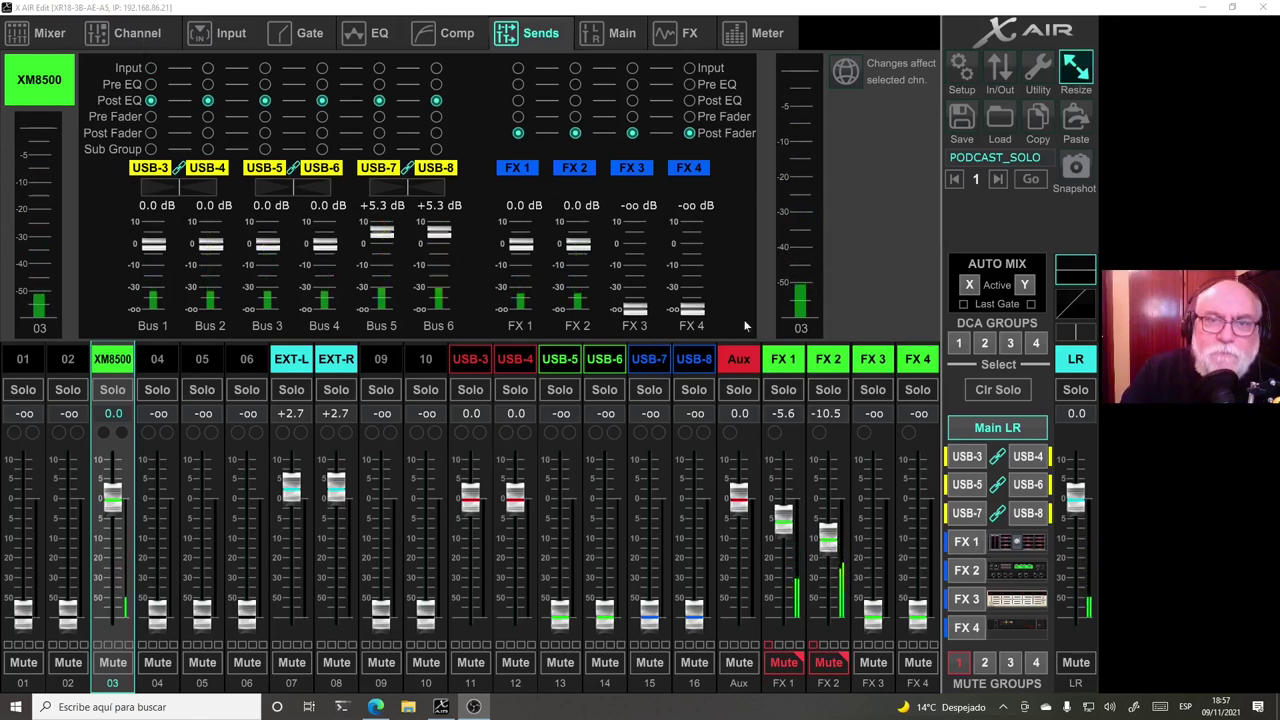
Check the channel send levels in the USB-7 bus mix and return to the Main LR mix.
{"action": "left_click", "coordinate": [966, 513]}
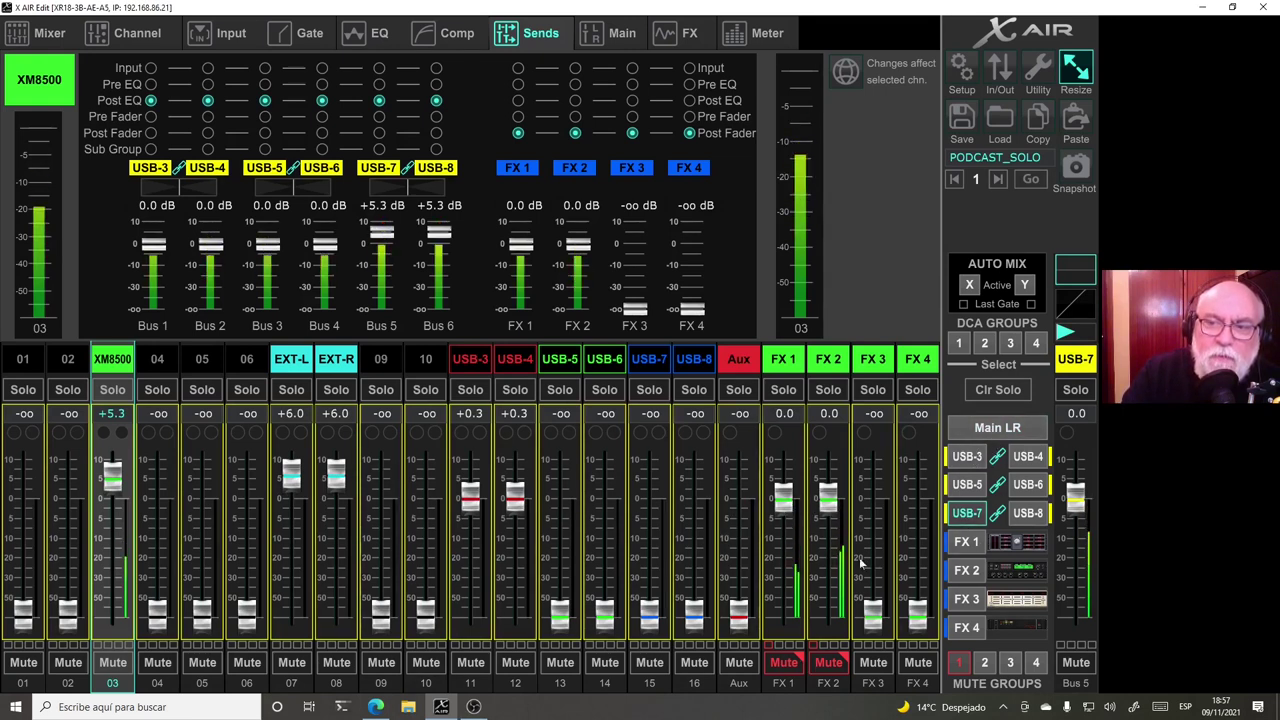
{"action": "left_click", "coordinate": [1003, 427]}
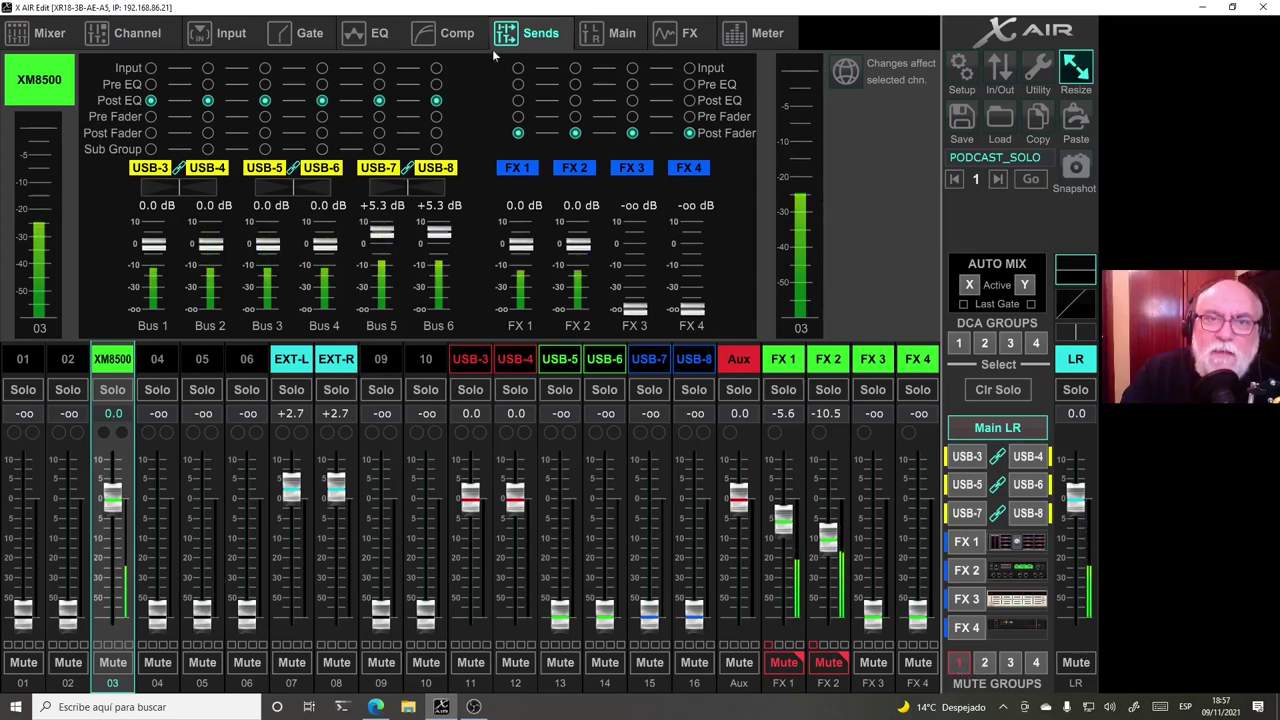
Review the four FX processors, engage mute group 1 to mute the FX 1 and FX 2 returns, and return to the sends view.
{"action": "left_click", "coordinate": [684, 40]}
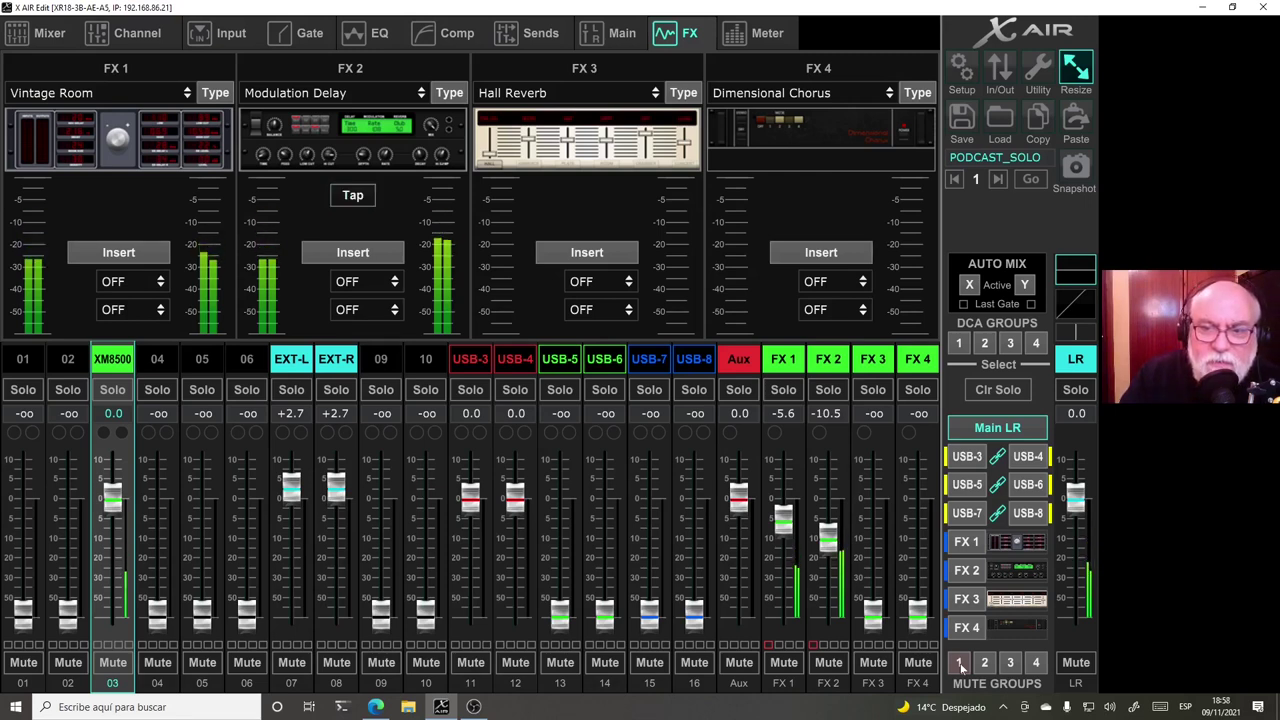
{"action": "left_click", "coordinate": [959, 663]}
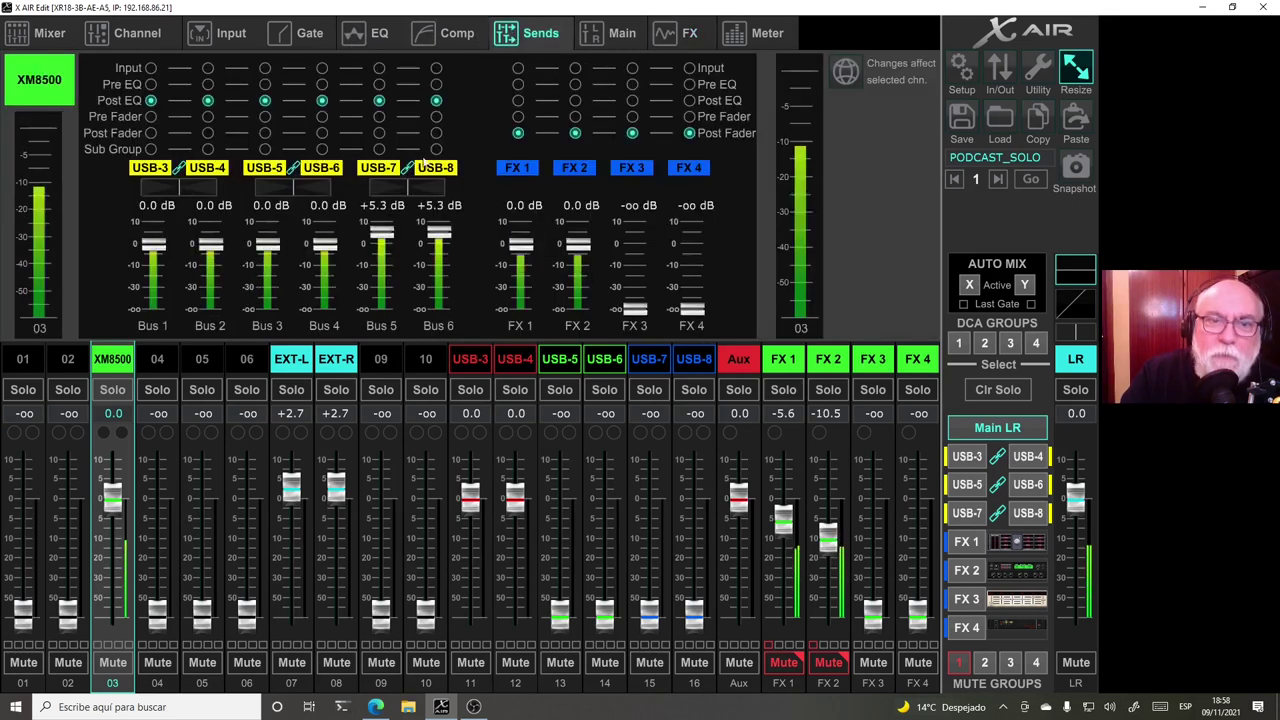
{"action": "left_click", "coordinate": [505, 35]}
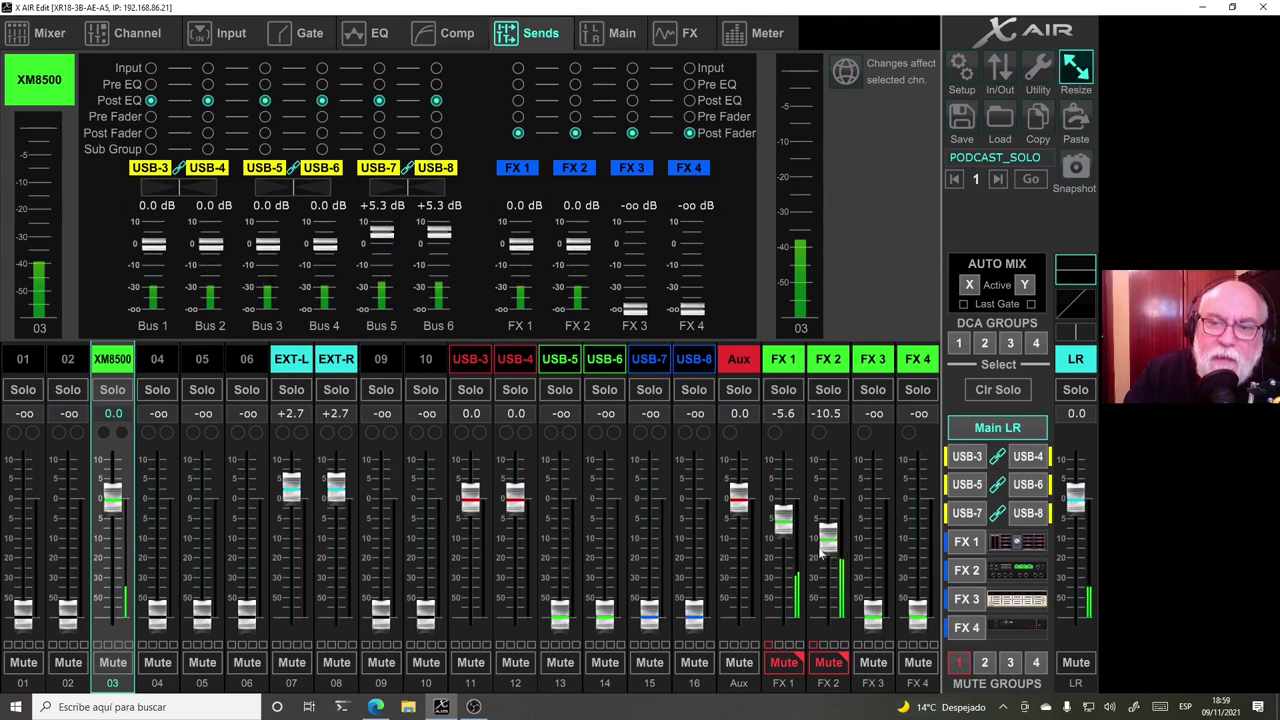
Review the overall mixer overview and the XM8500 channel's summary of input, dynamics, EQ and send settings.
{"action": "left_click", "coordinate": [55, 35]}
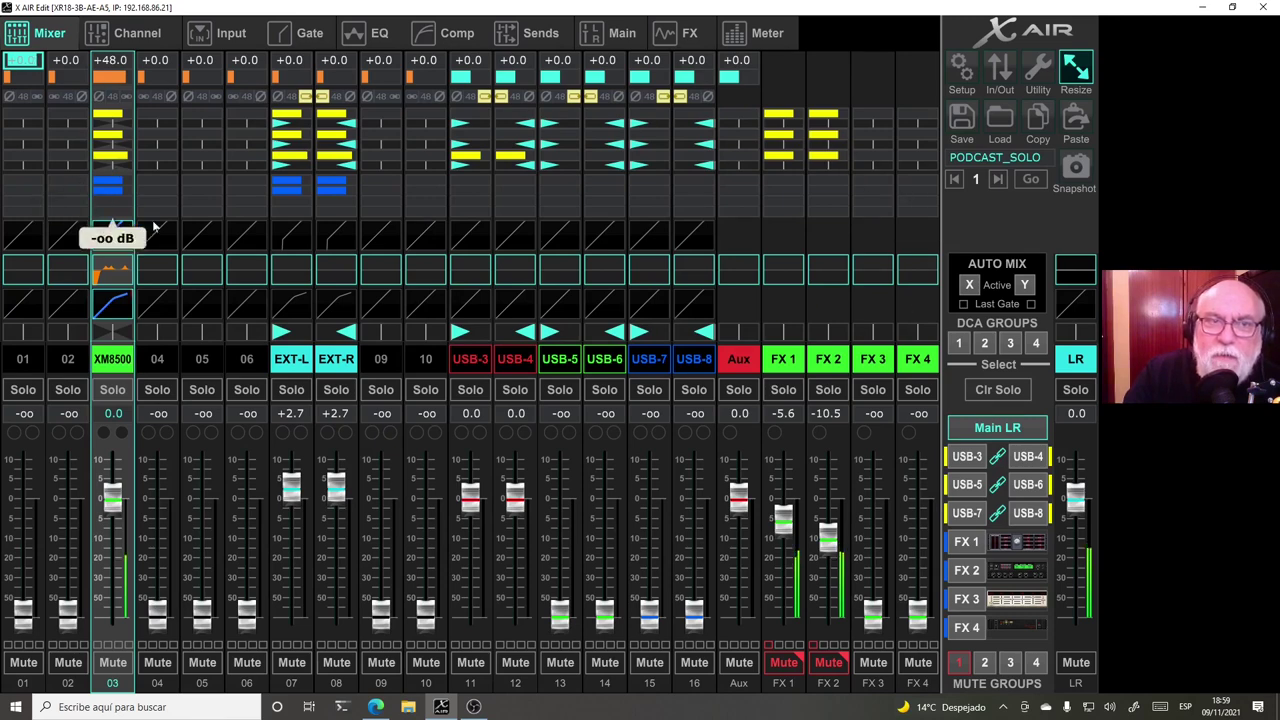
{"action": "left_click", "coordinate": [140, 38]}
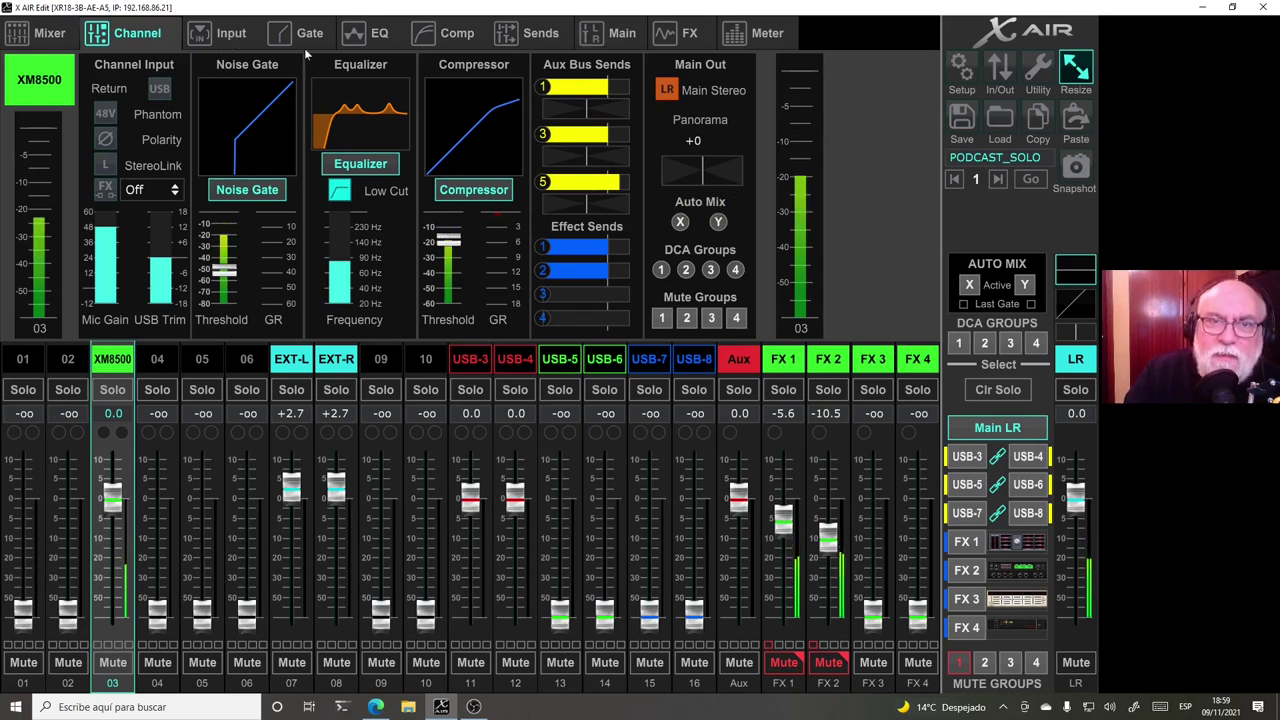
{"action": "left_click", "coordinate": [226, 36]}
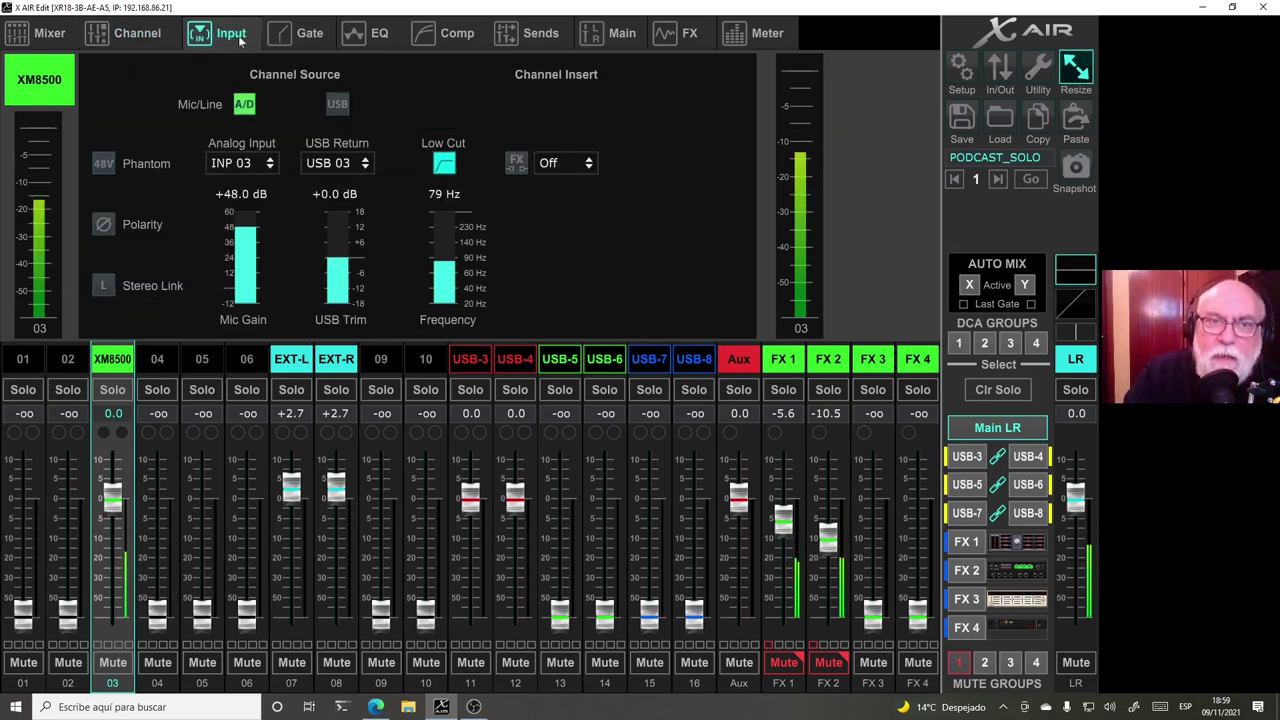
{"action": "left_click", "coordinate": [139, 36]}
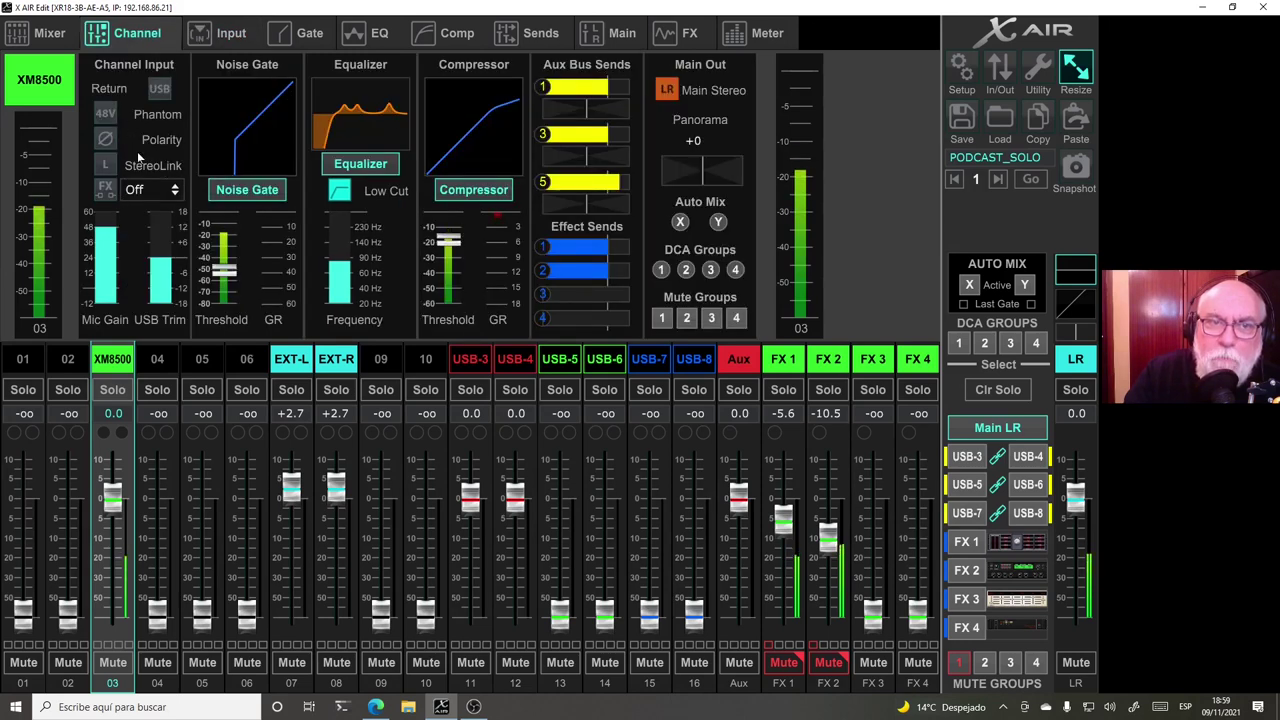
Examine the XM8500 channel's input source, mic gain, low cut and phantom options, followed by its noise gate settings.
{"action": "left_click", "coordinate": [228, 38]}
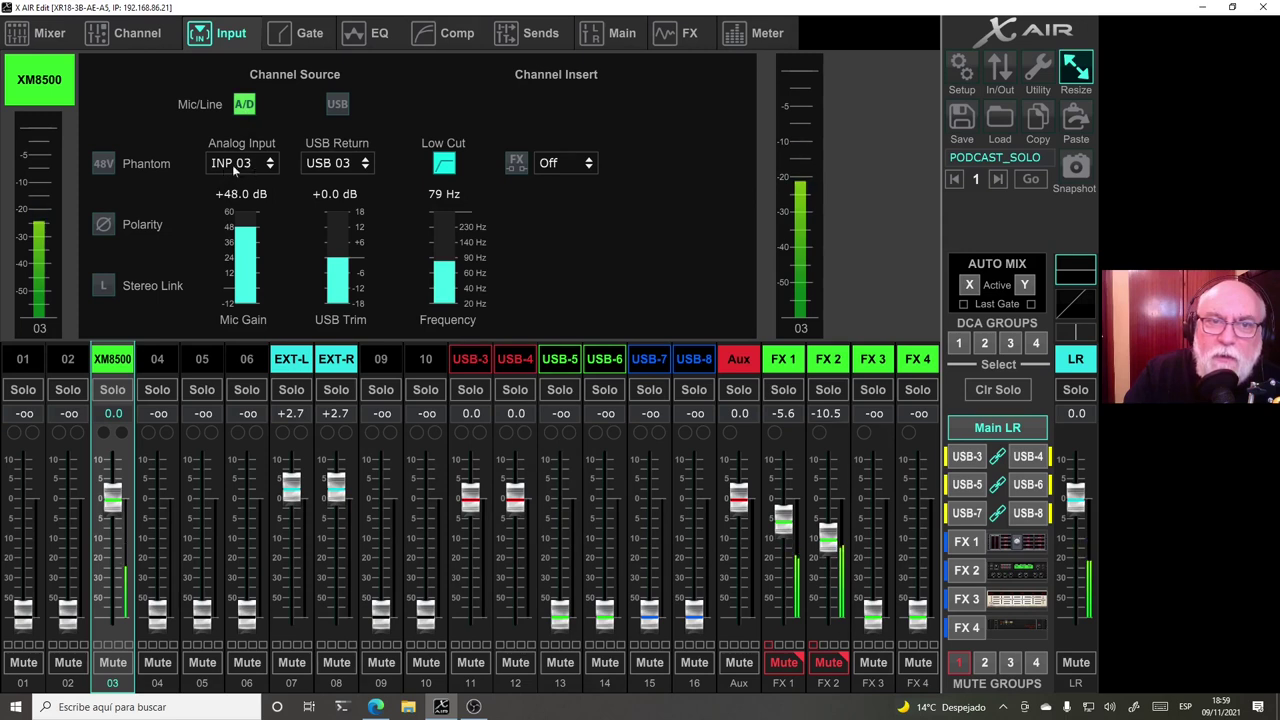
{"action": "left_click", "coordinate": [247, 230]}
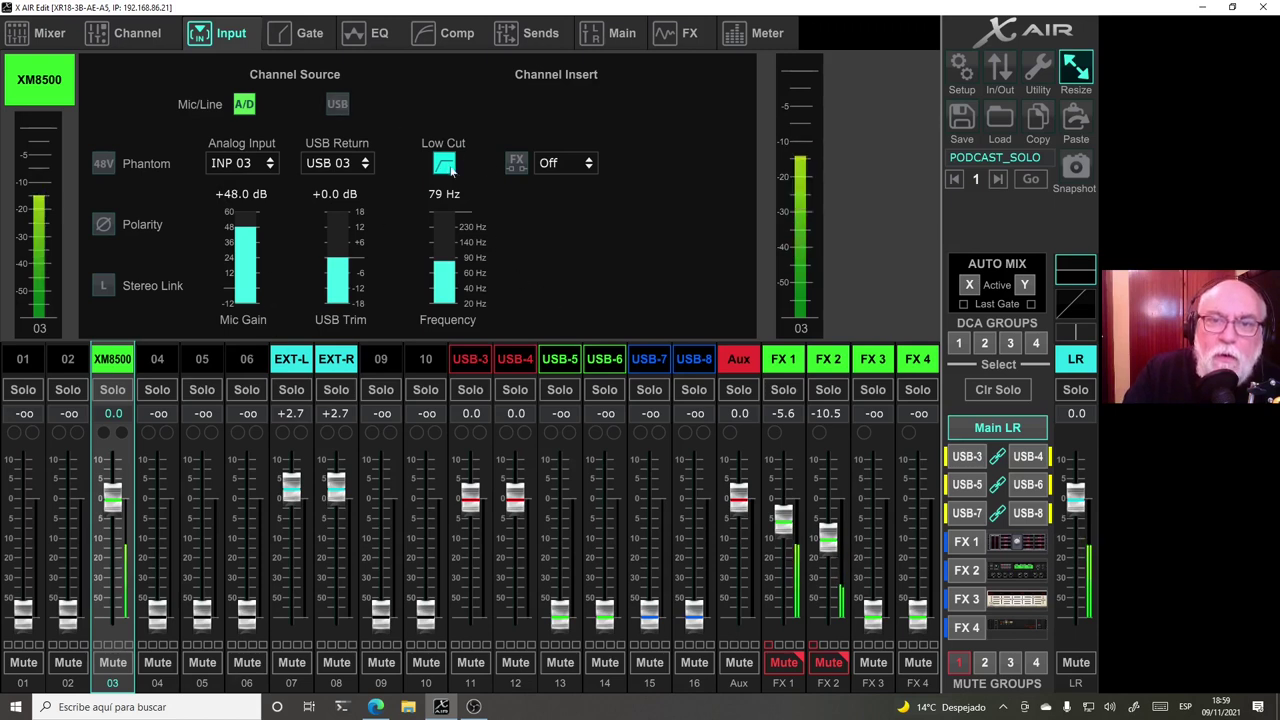
{"action": "mouse_move", "coordinate": [443, 265]}
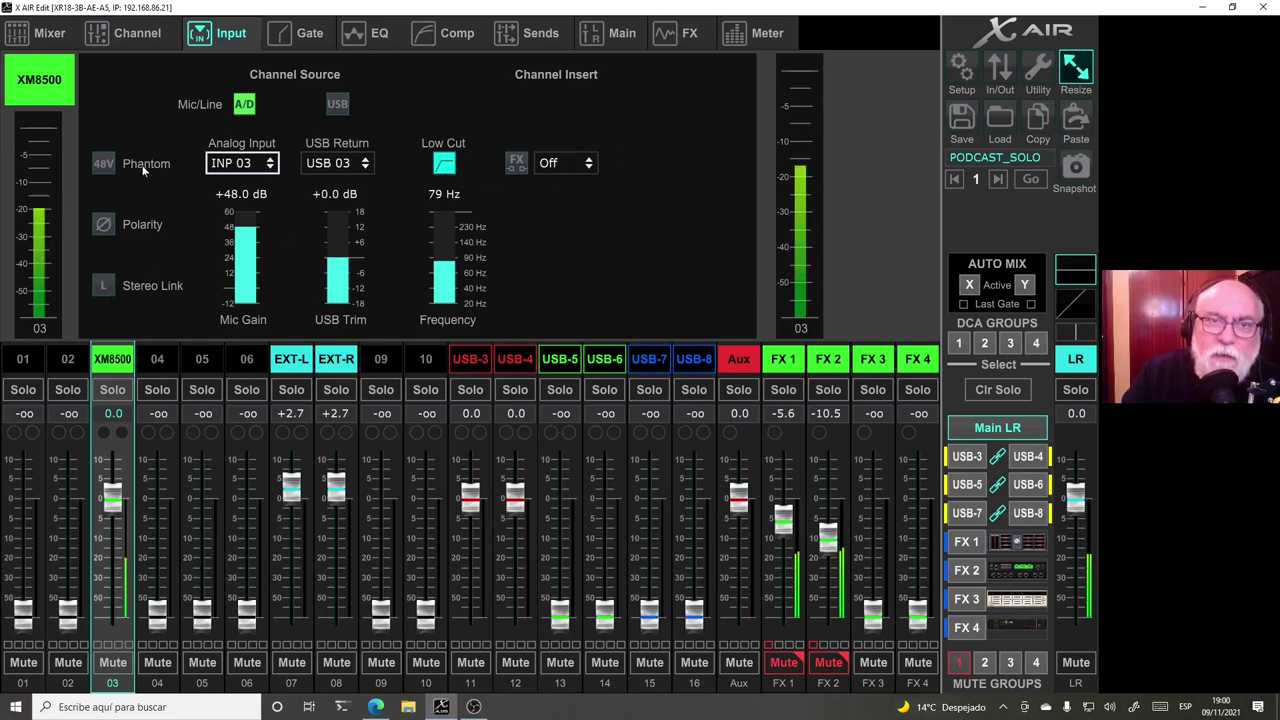
{"action": "left_click", "coordinate": [308, 34]}
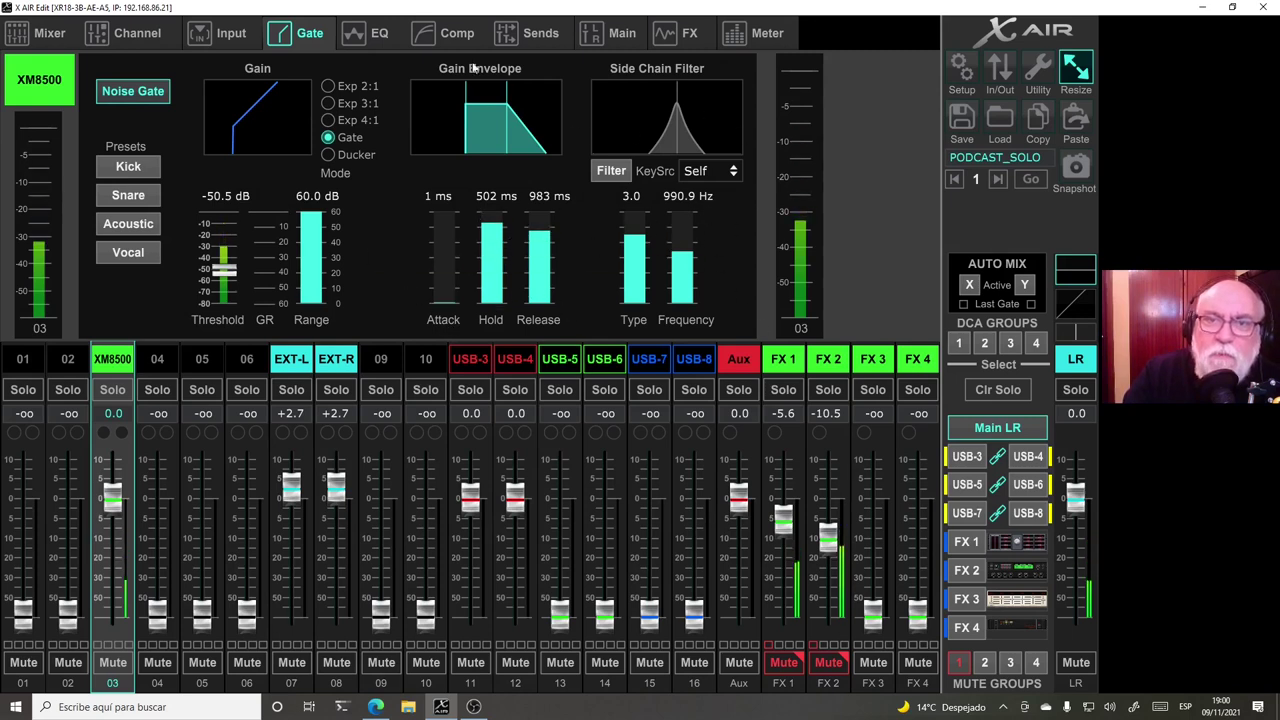
Inspect the XM8500 channel's EQ curve, turning the RTA spectrum overlay on and back off.
{"action": "left_click", "coordinate": [368, 38]}
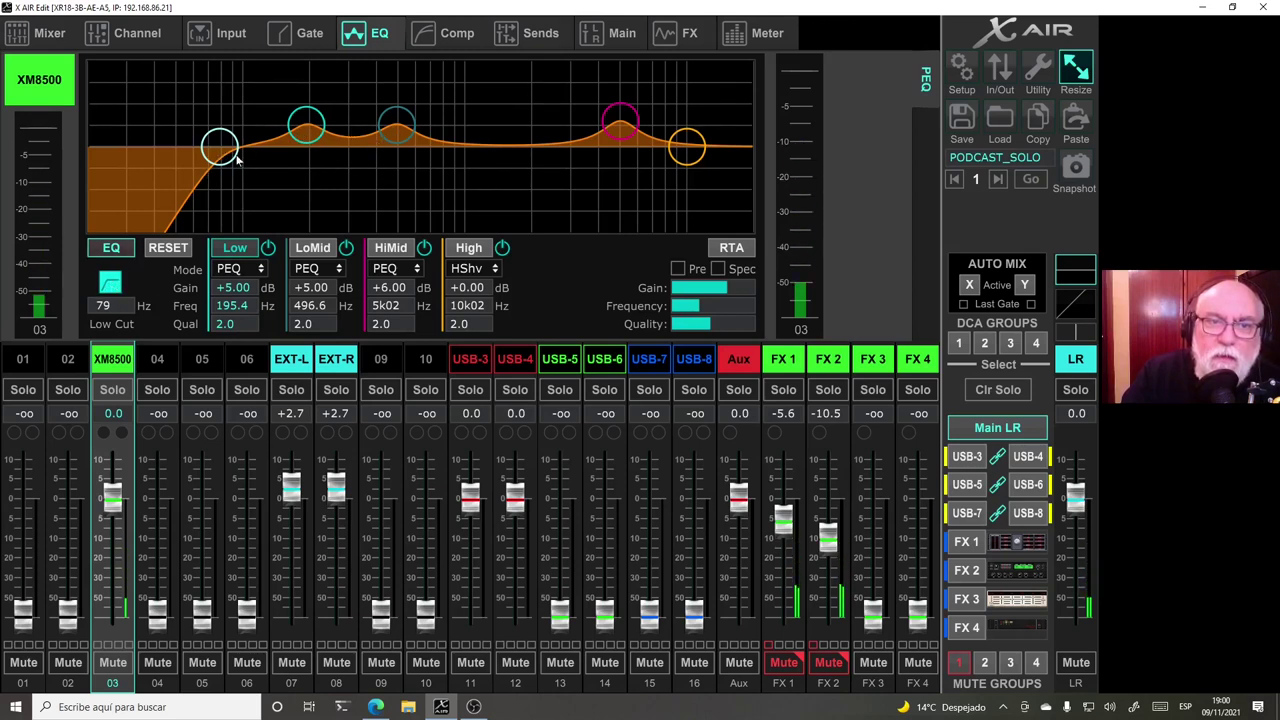
{"action": "left_click", "coordinate": [731, 248]}
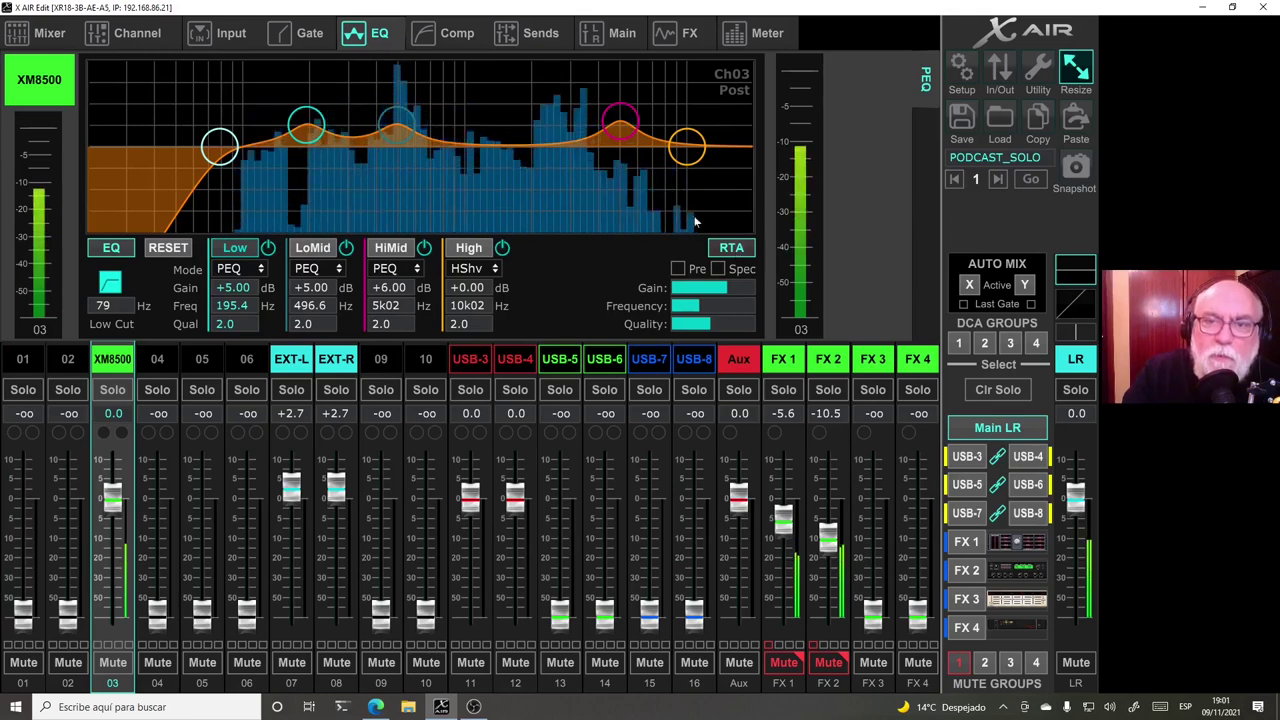
{"action": "left_click", "coordinate": [731, 248]}
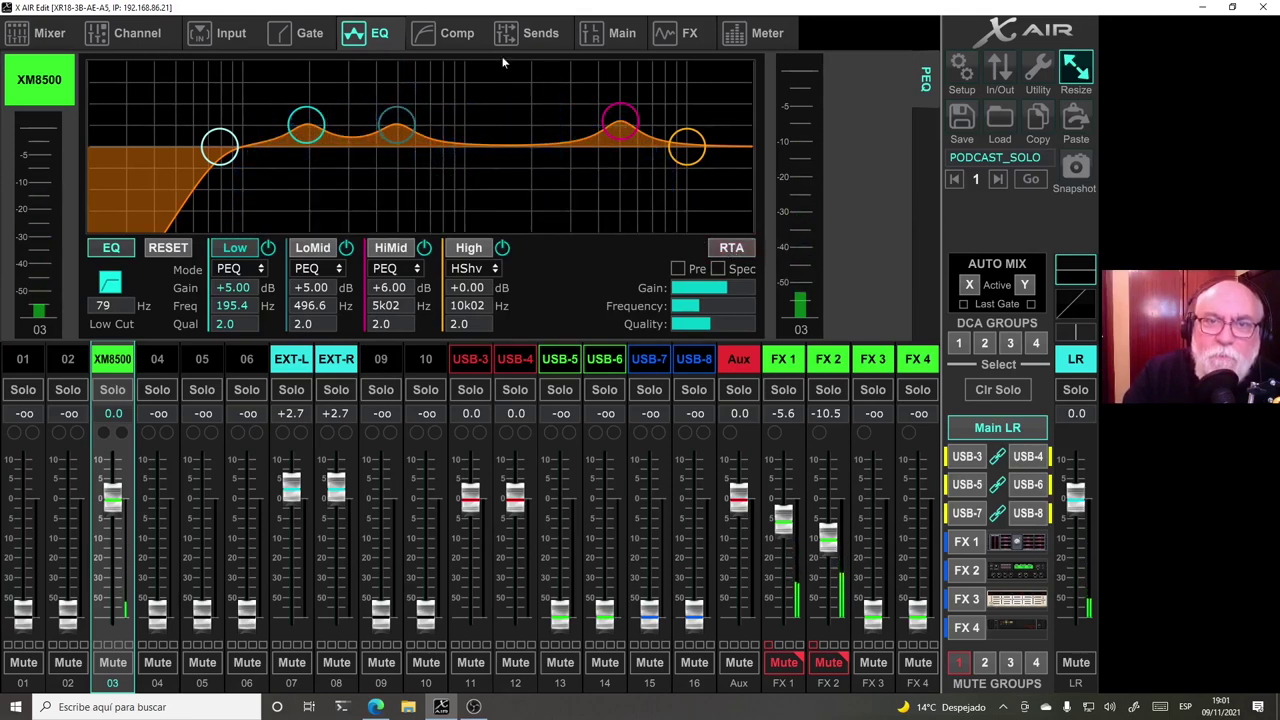
Inspect the XM8500 channel's compressor settings, bus sends, and main output and group assignments.
{"action": "left_click", "coordinate": [457, 33]}
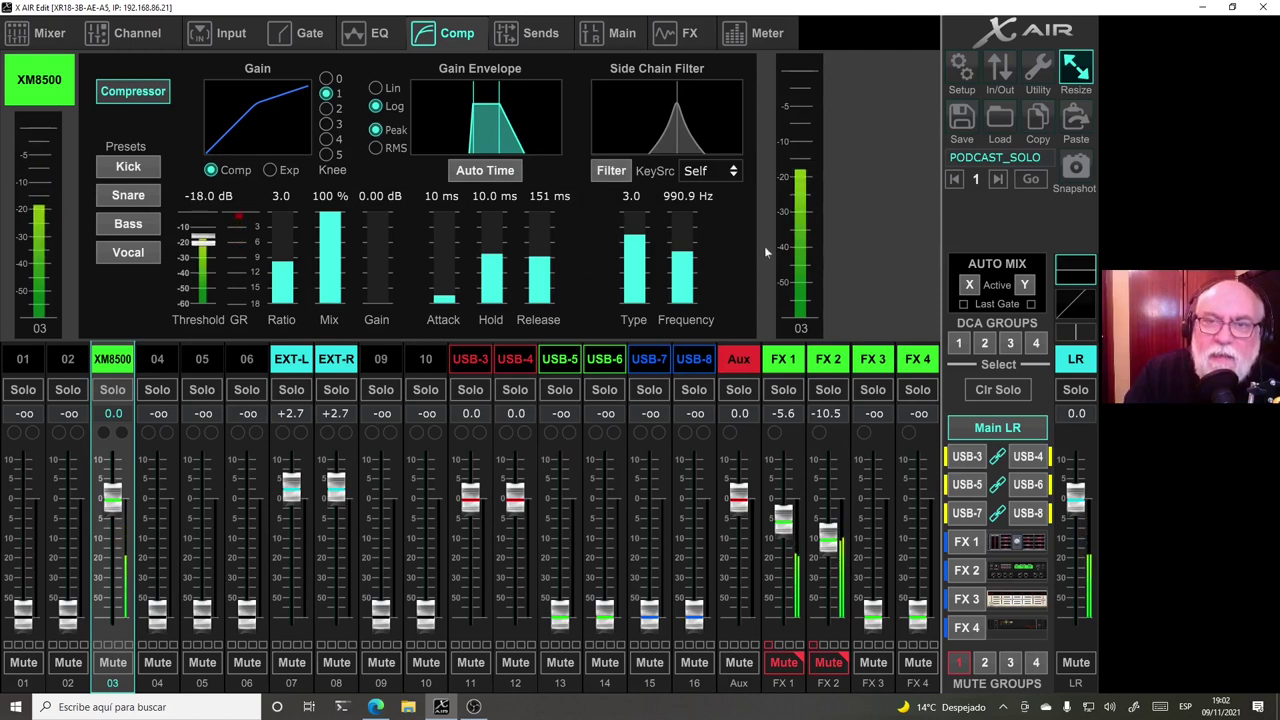
{"action": "left_click", "coordinate": [540, 33]}
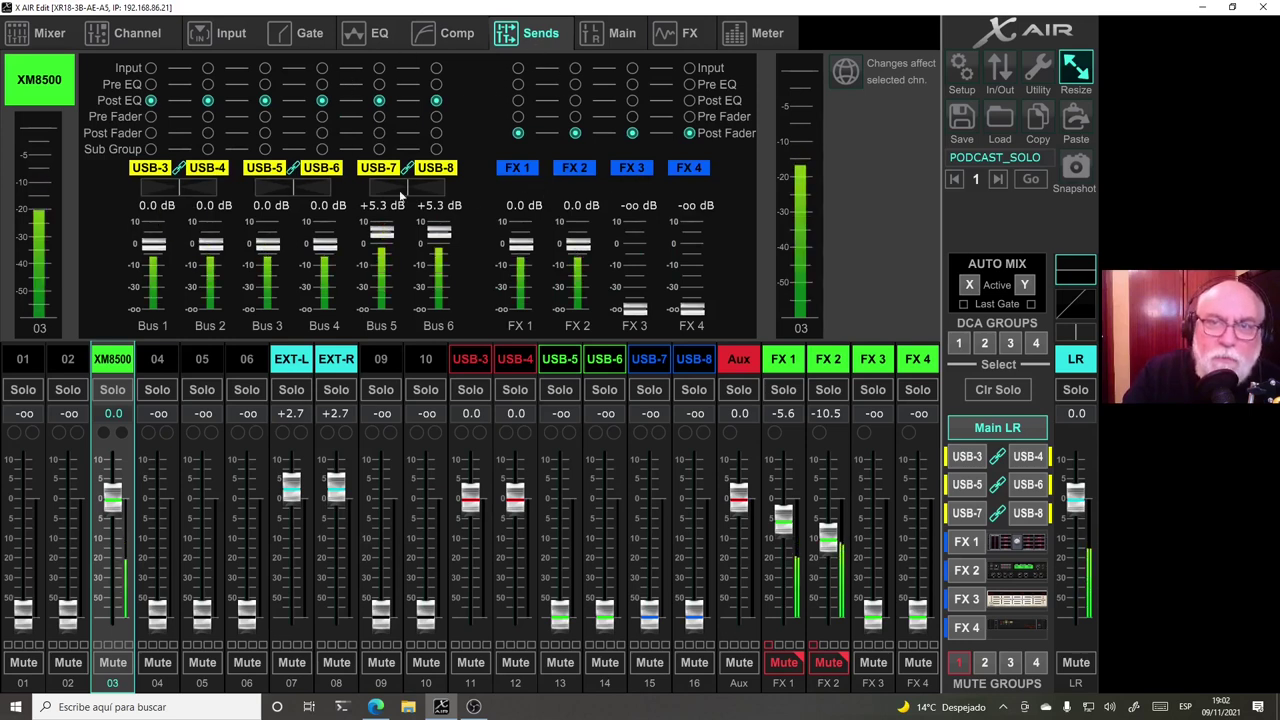
{"action": "left_click", "coordinate": [625, 37]}
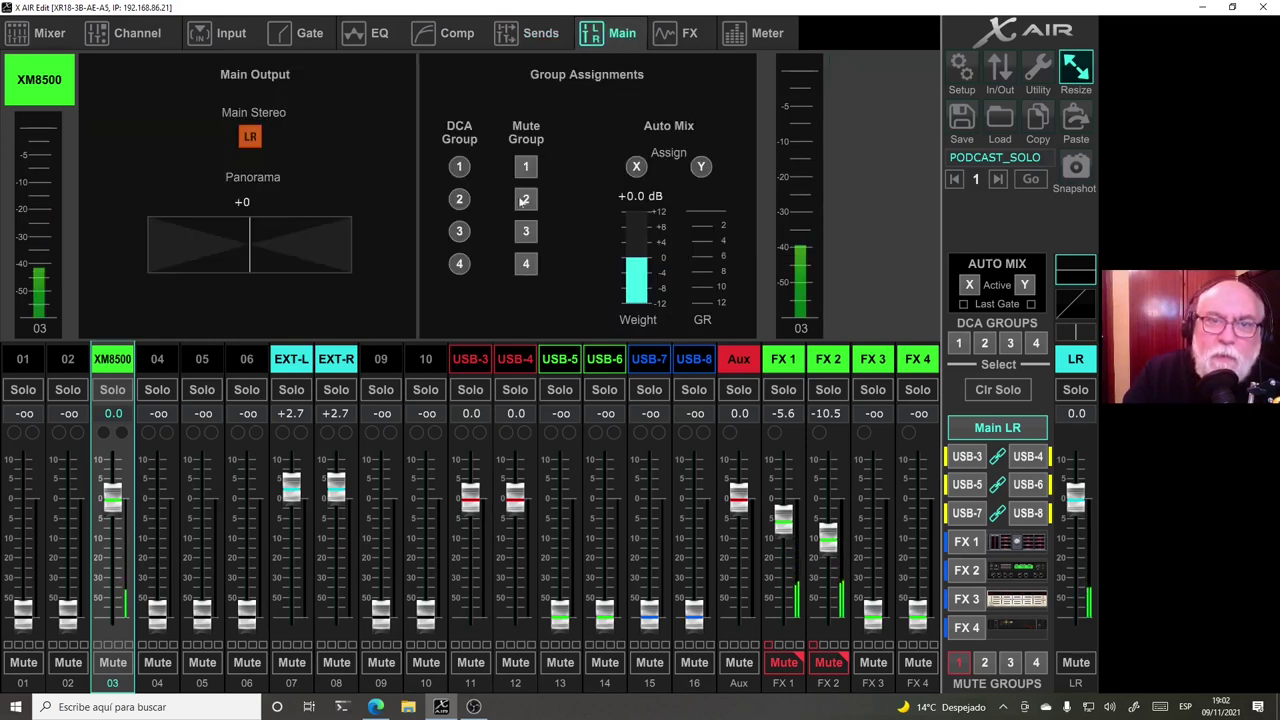
Inspect the XM8500 channel's panorama control, the four effects slots and the level meters, ending on the mixer overview.
{"action": "mouse_move", "coordinate": [219, 249]}
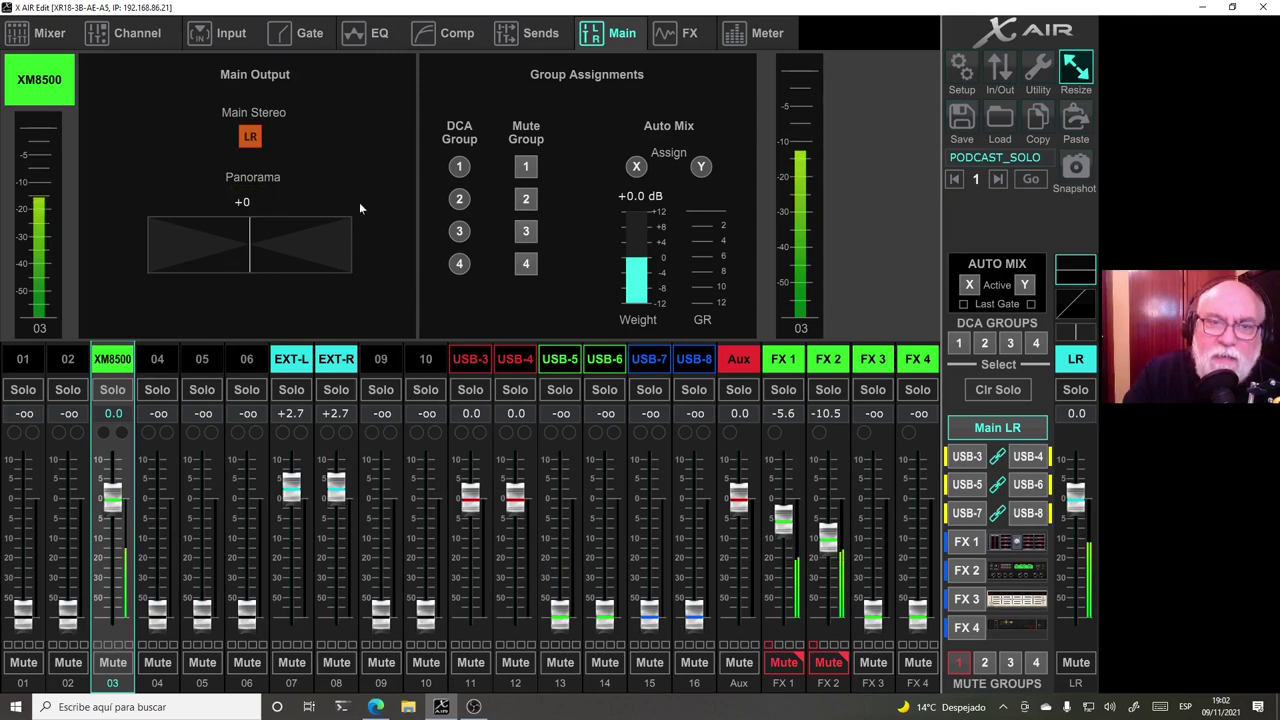
{"action": "mouse_move", "coordinate": [248, 272]}
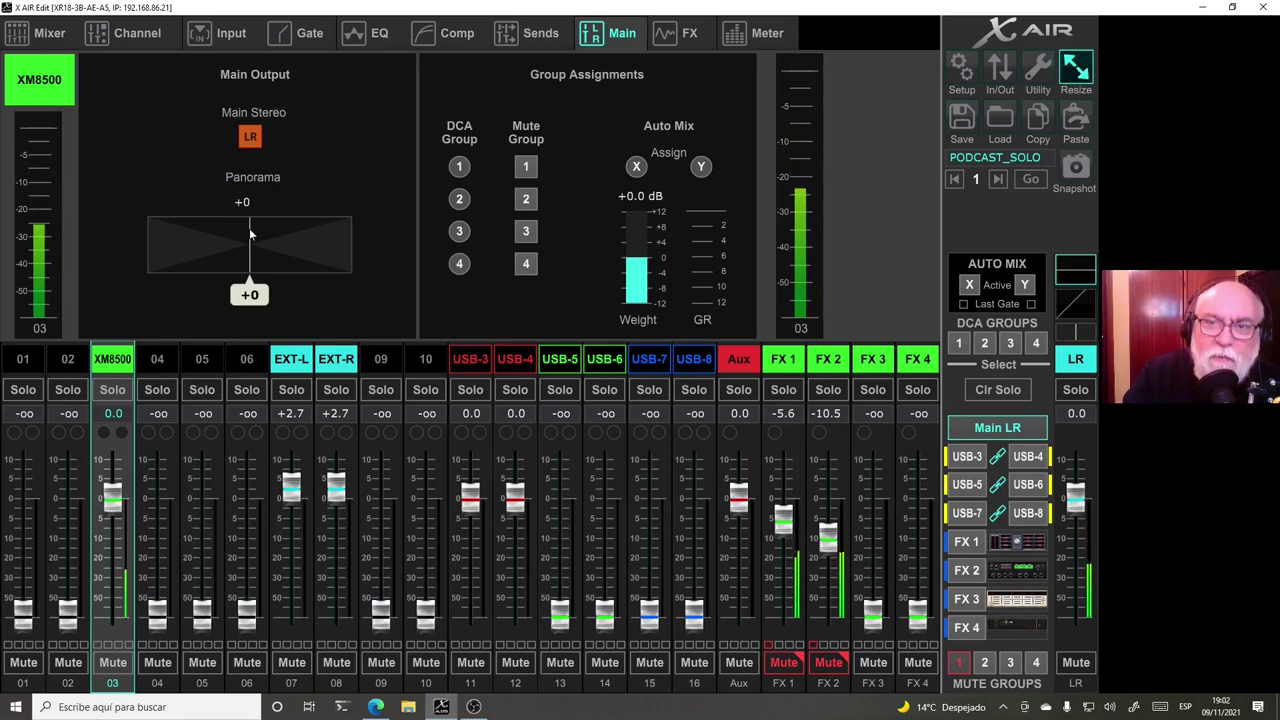
{"action": "left_click", "coordinate": [692, 34]}
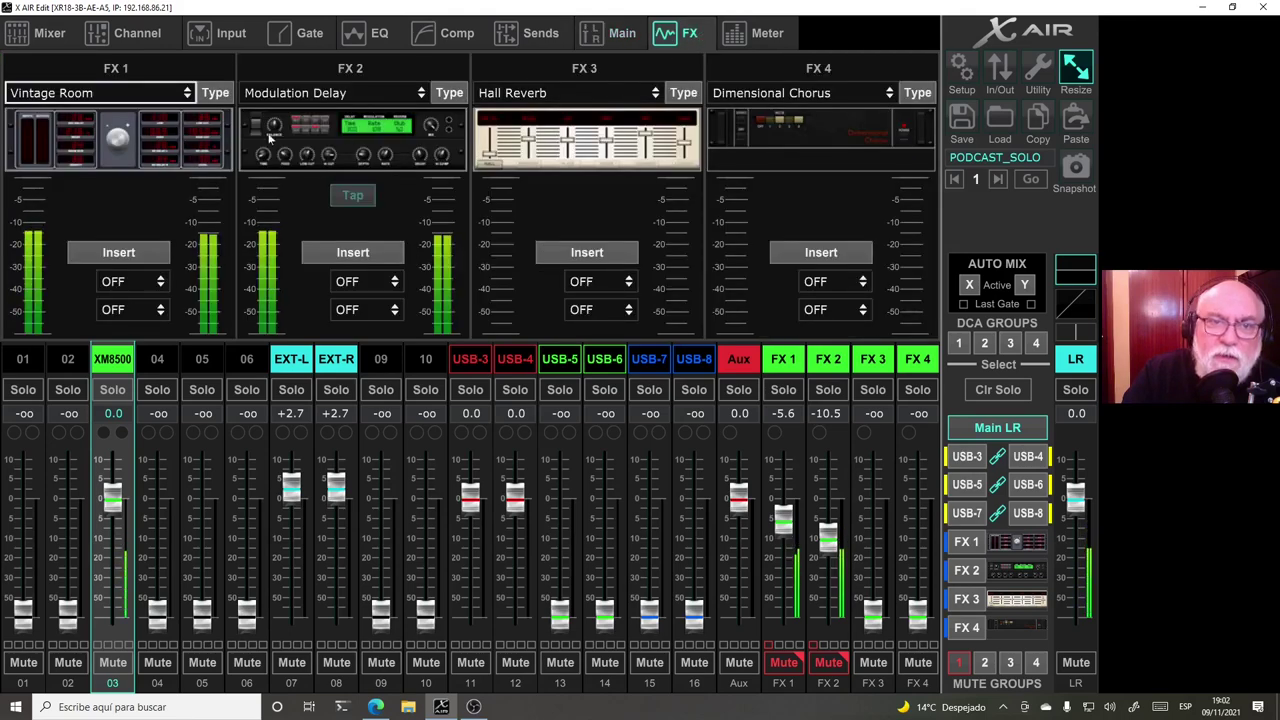
{"action": "left_click", "coordinate": [767, 34]}
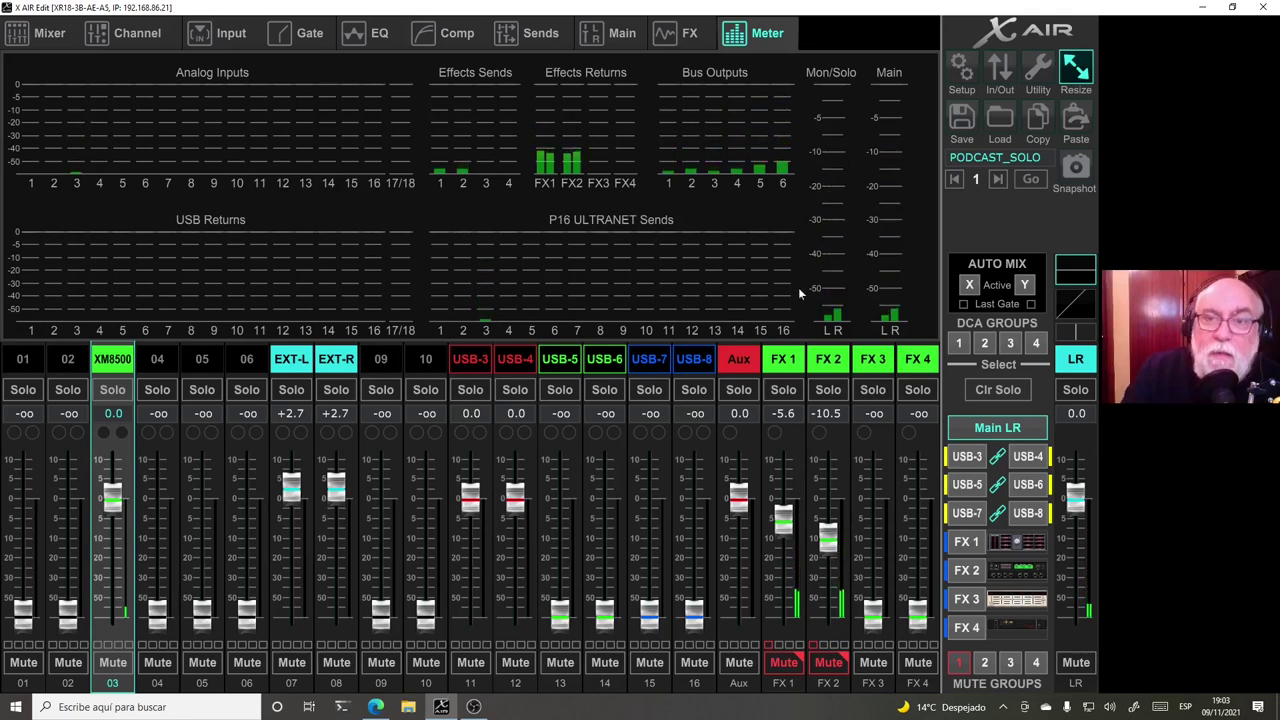
{"action": "left_click", "coordinate": [47, 36]}
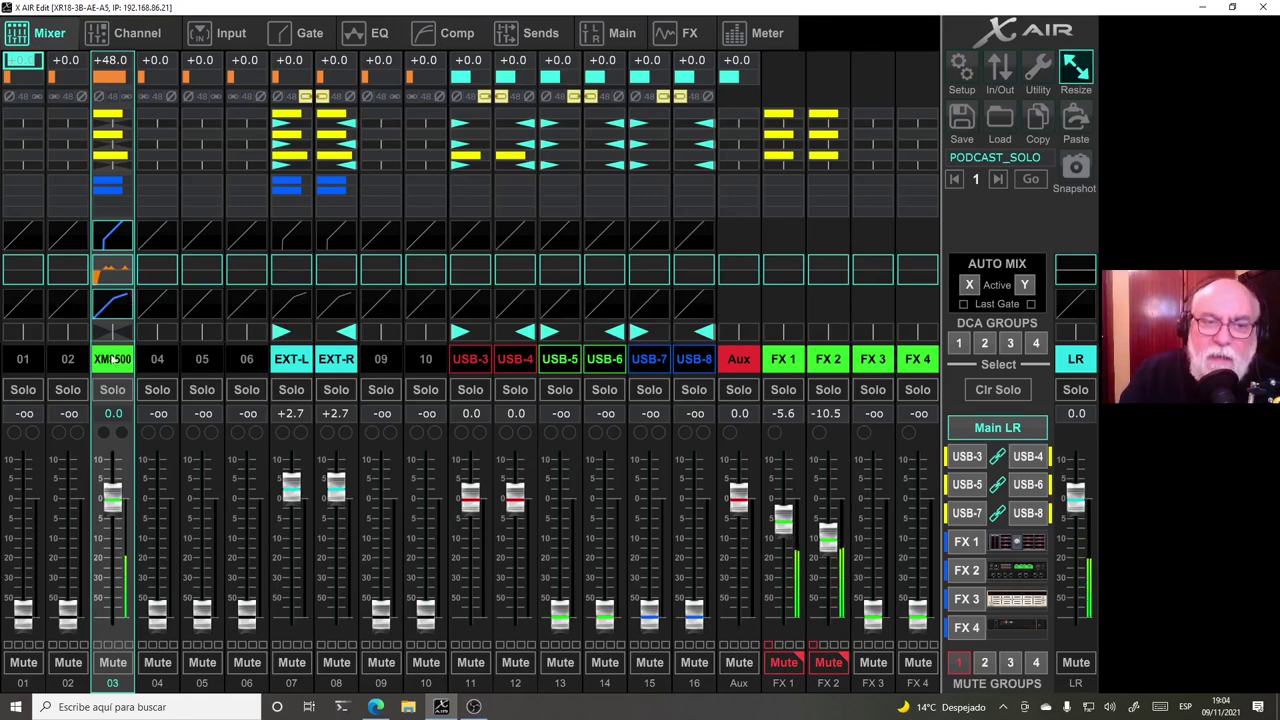
Examine the USB-7 and USB-8 bus send mixes, releasing and re-engaging mute group 1 along the way.
{"action": "left_click", "coordinate": [966, 513]}
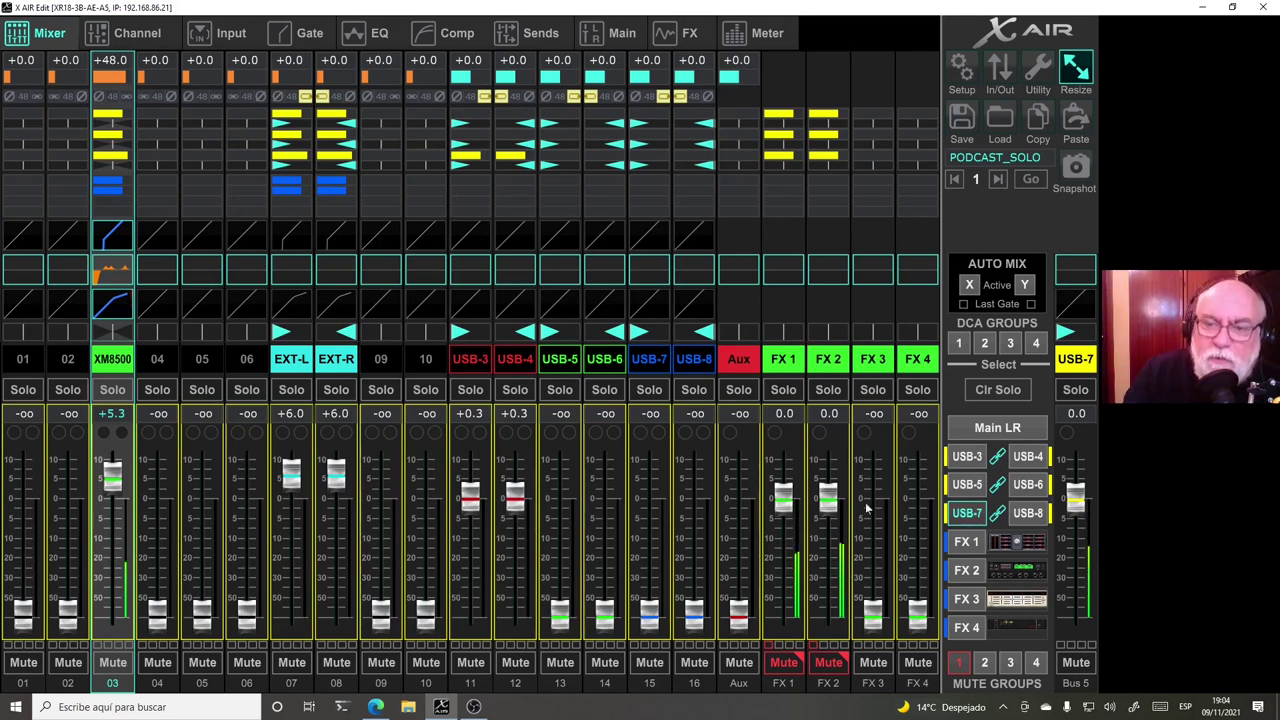
{"action": "left_click", "coordinate": [960, 668]}
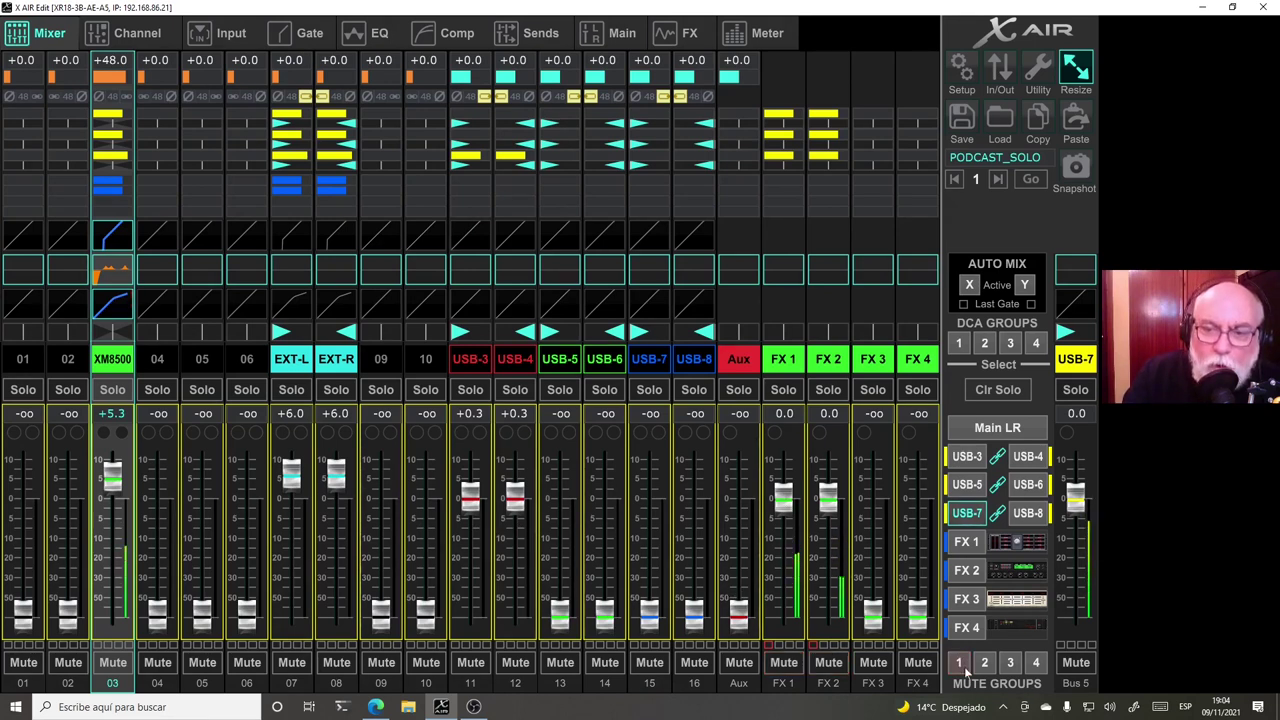
{"action": "left_click", "coordinate": [960, 665]}
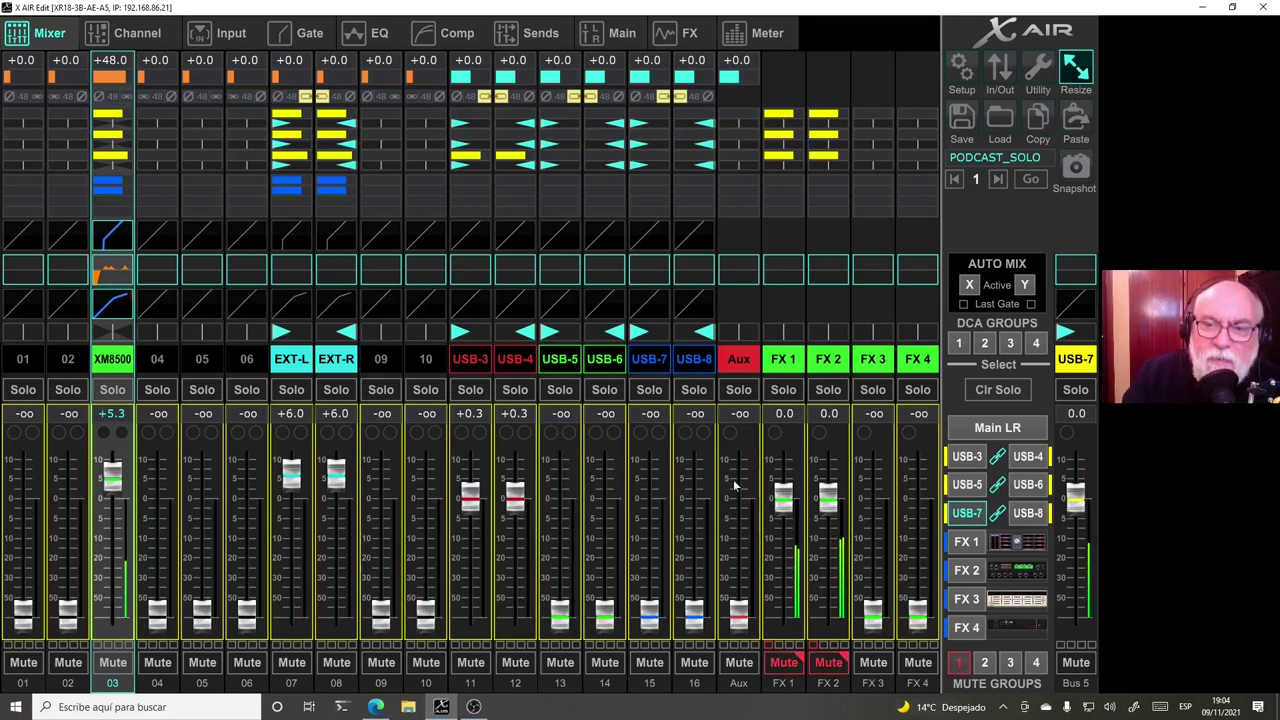
{"action": "mouse_move", "coordinate": [738, 615]}
{"action": "left_mouse_down"}
{"action": "mouse_move", "coordinate": [740, 476]}
{"action": "mouse_move", "coordinate": [738, 615]}
{"action": "left_mouse_up"}
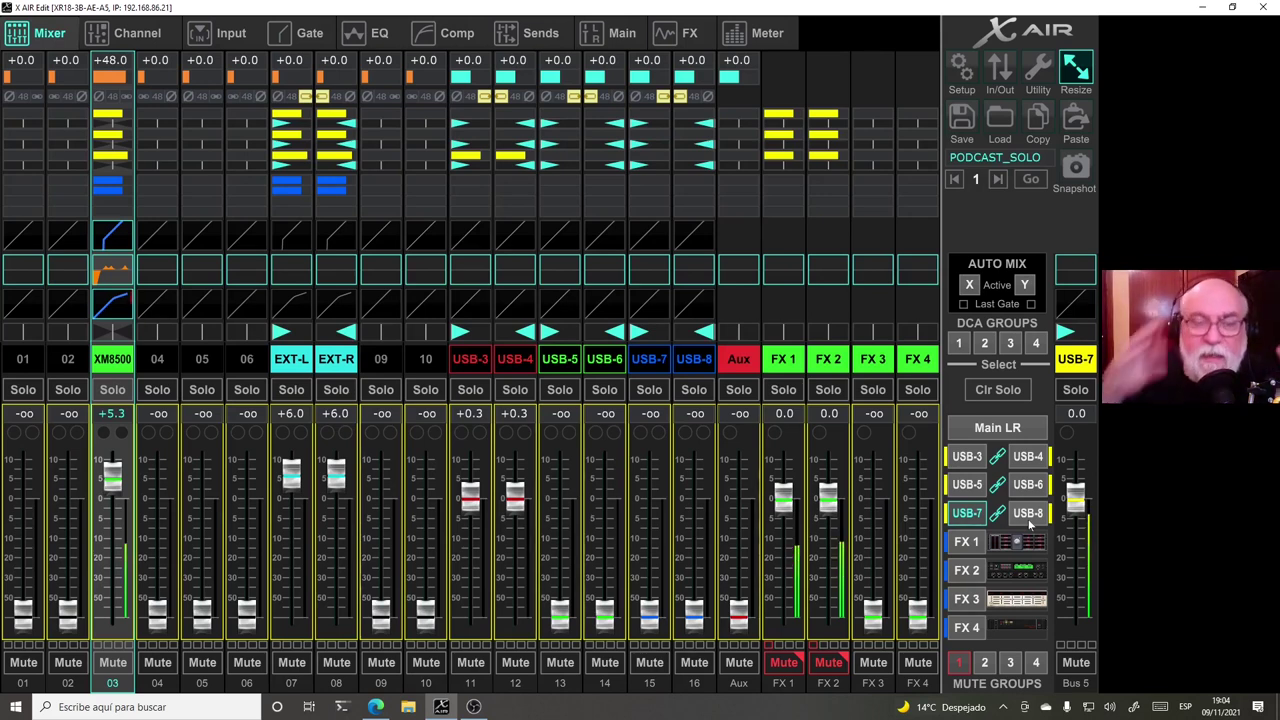
{"action": "left_click", "coordinate": [1028, 513]}
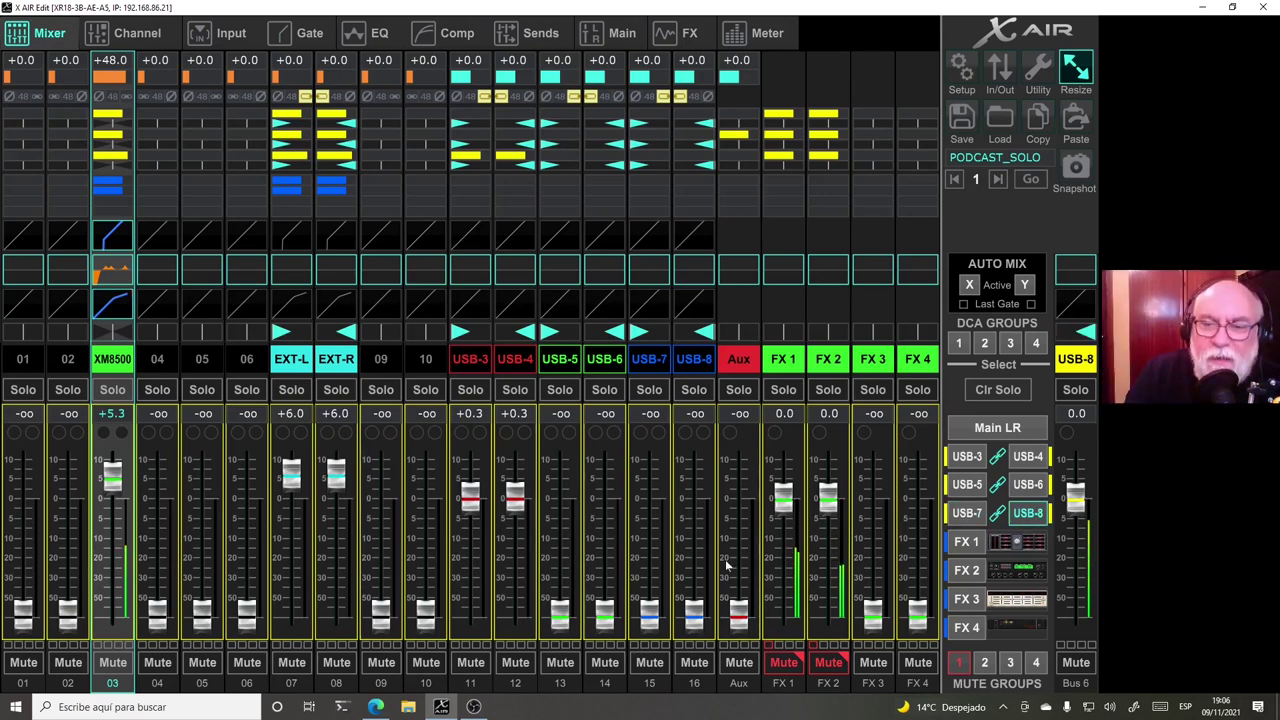
Return to the Main LR mix and recall snapshot 2, PODCAST_4MIC.
{"action": "left_click", "coordinate": [988, 431]}
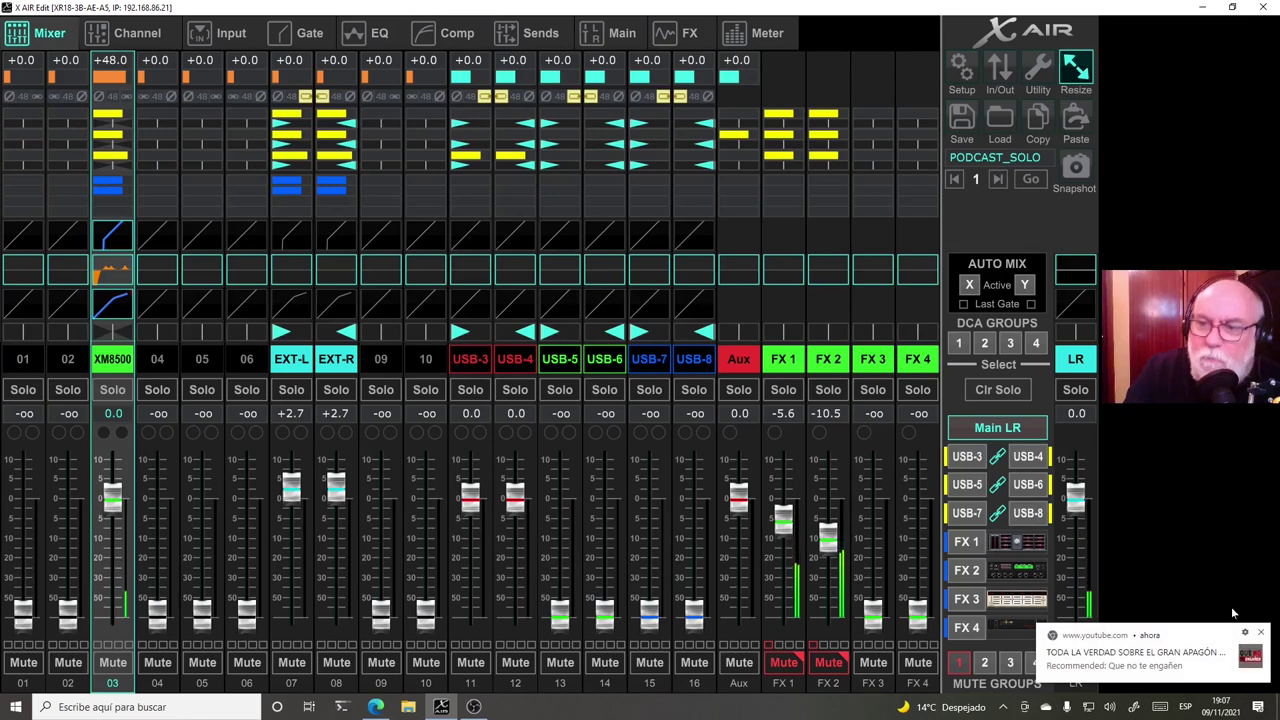
{"action": "left_click", "coordinate": [998, 180]}
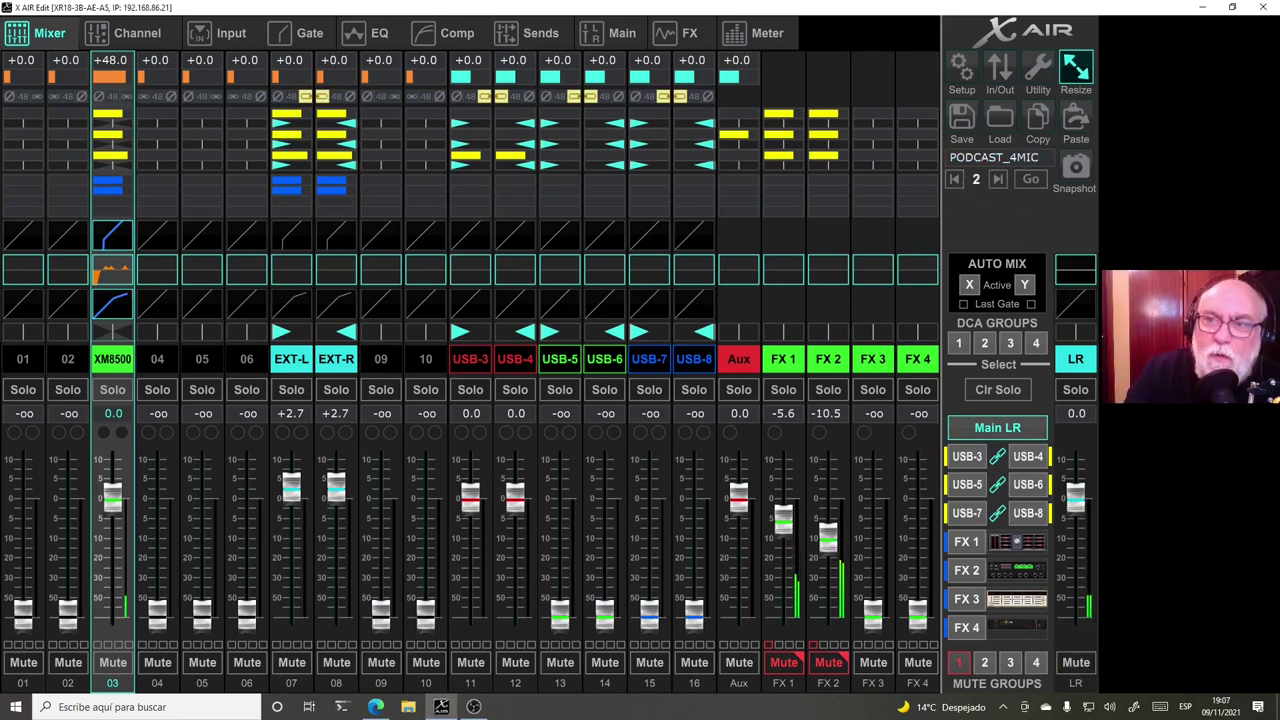
{"action": "left_click", "coordinate": [1030, 180]}
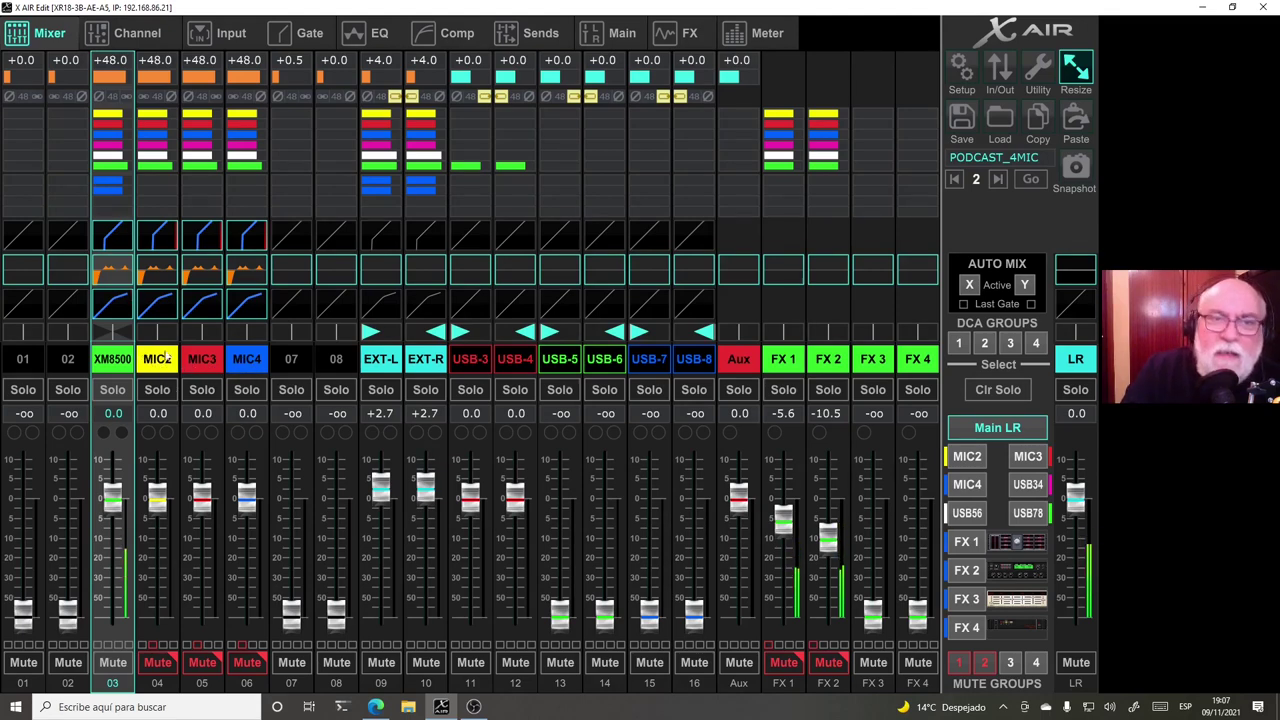
Compare the equalizer curves of the XM8500, MIC2, MIC3 and MIC4 channels, switching repeatedly between them.
{"action": "left_click", "coordinate": [381, 33]}
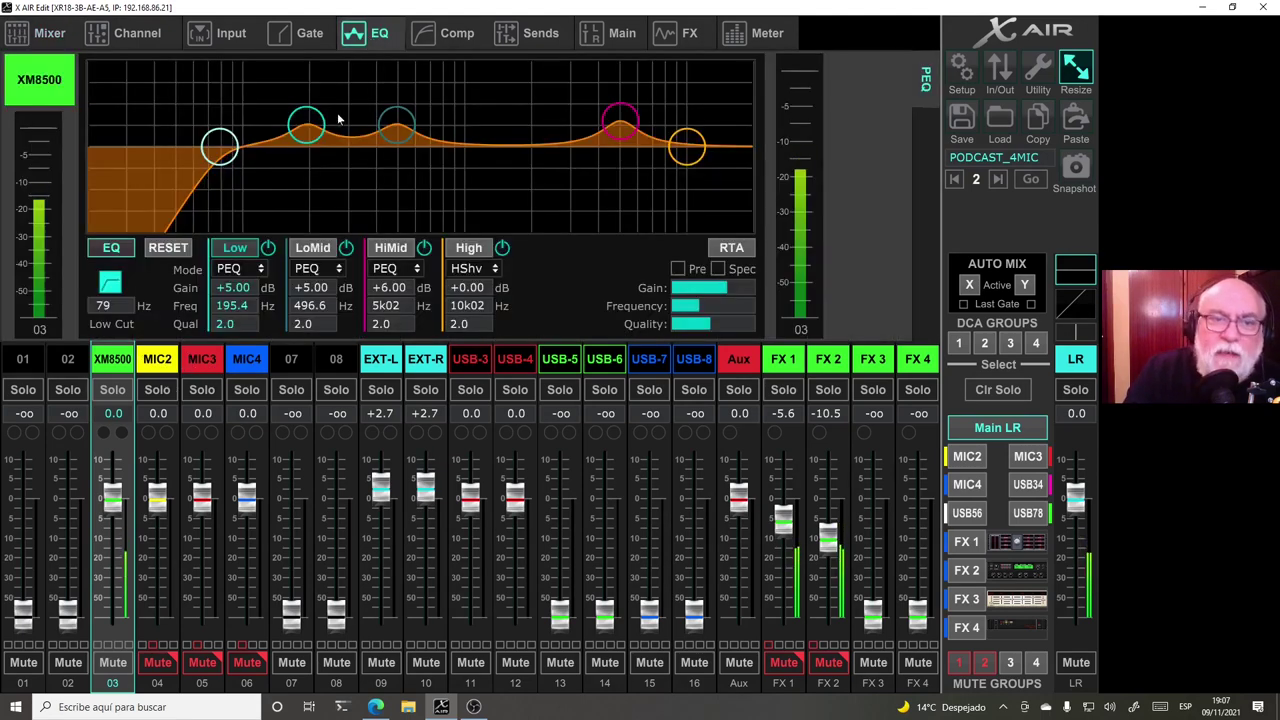
{"action": "left_click", "coordinate": [157, 359]}
{"action": "left_click", "coordinate": [202, 359]}
{"action": "left_click", "coordinate": [229, 364]}
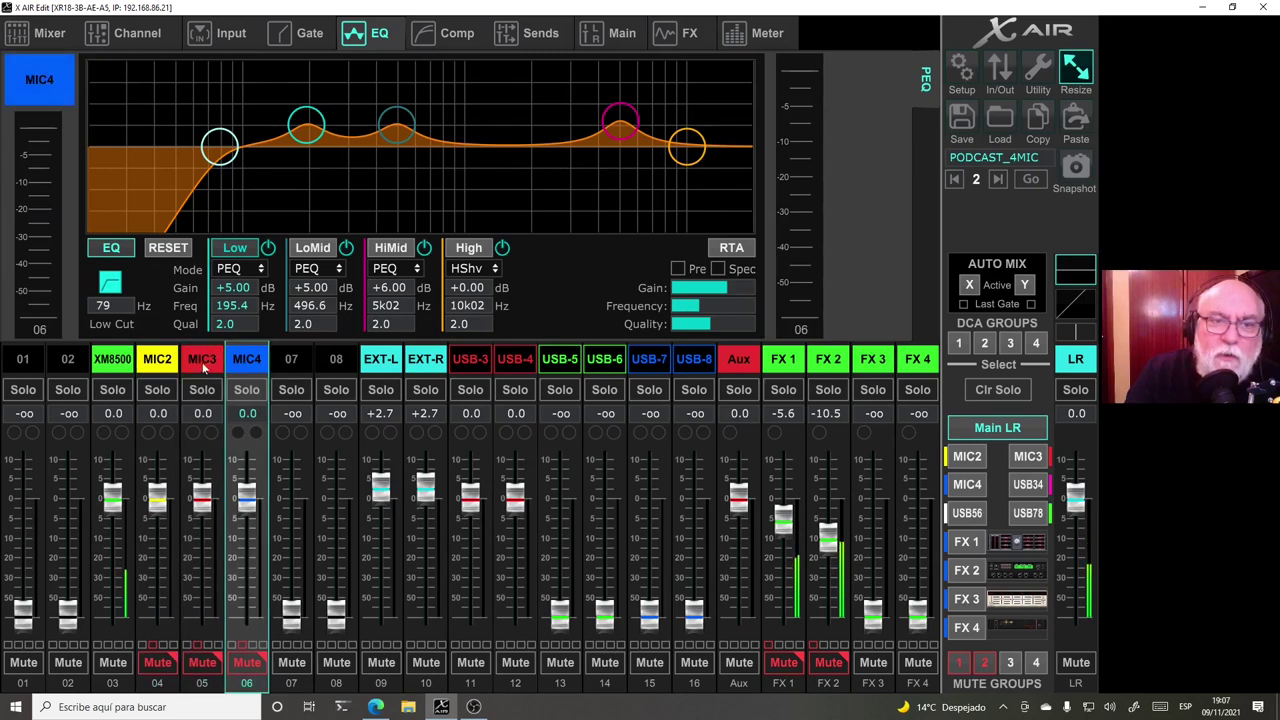
{"action": "left_click", "coordinate": [202, 366]}
{"action": "left_click", "coordinate": [157, 362]}
{"action": "left_click", "coordinate": [109, 365]}
{"action": "left_click", "coordinate": [157, 362]}
{"action": "left_click", "coordinate": [201, 366]}
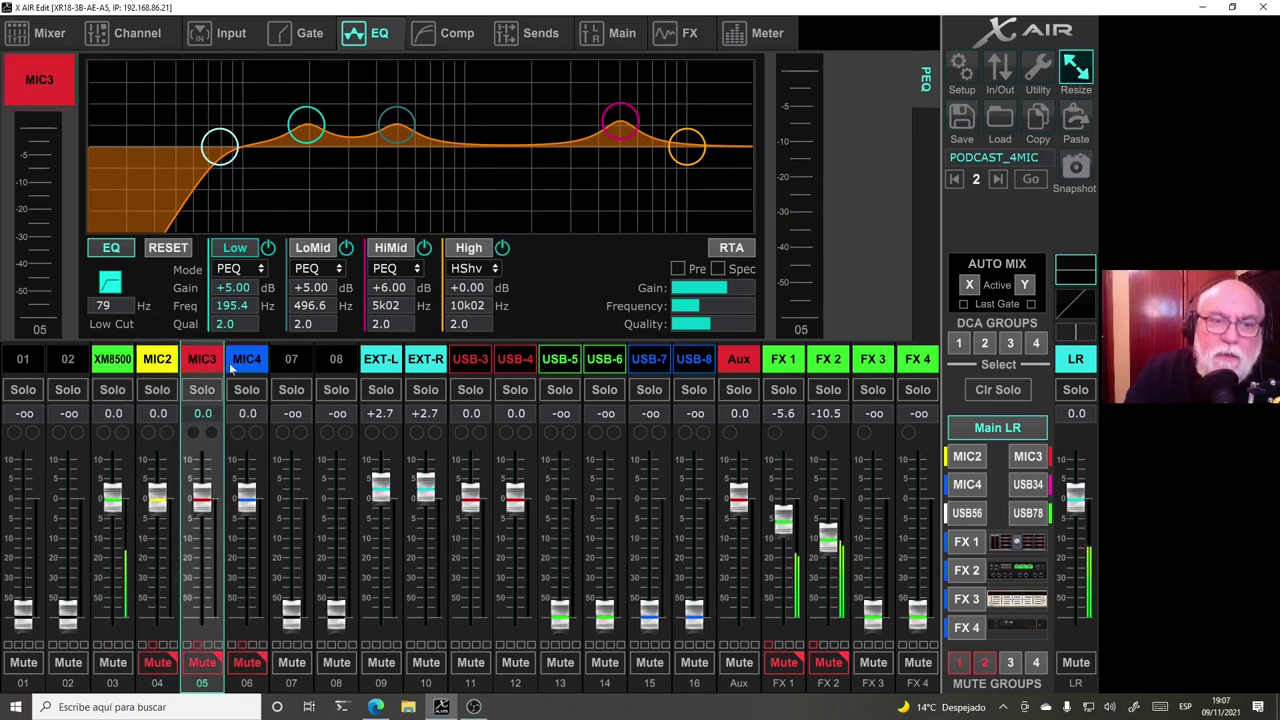
{"action": "left_click", "coordinate": [229, 362]}
{"action": "left_click", "coordinate": [163, 366]}
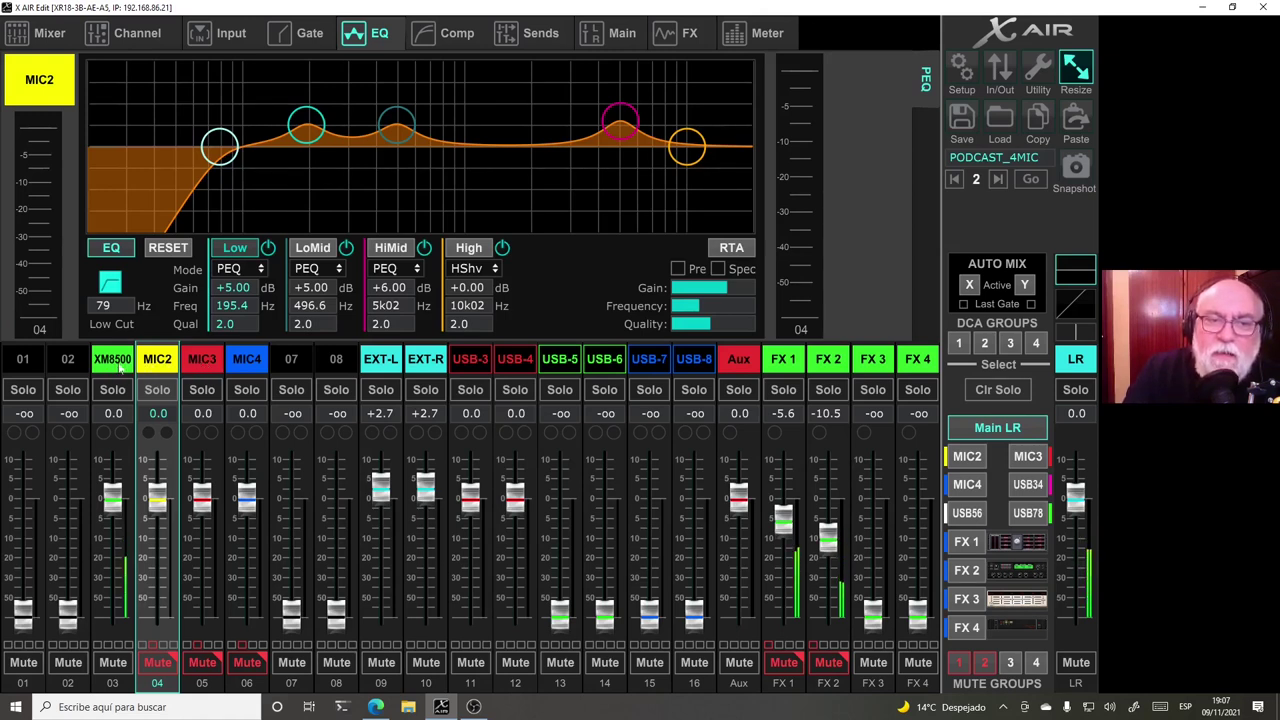
{"action": "left_click", "coordinate": [121, 367]}
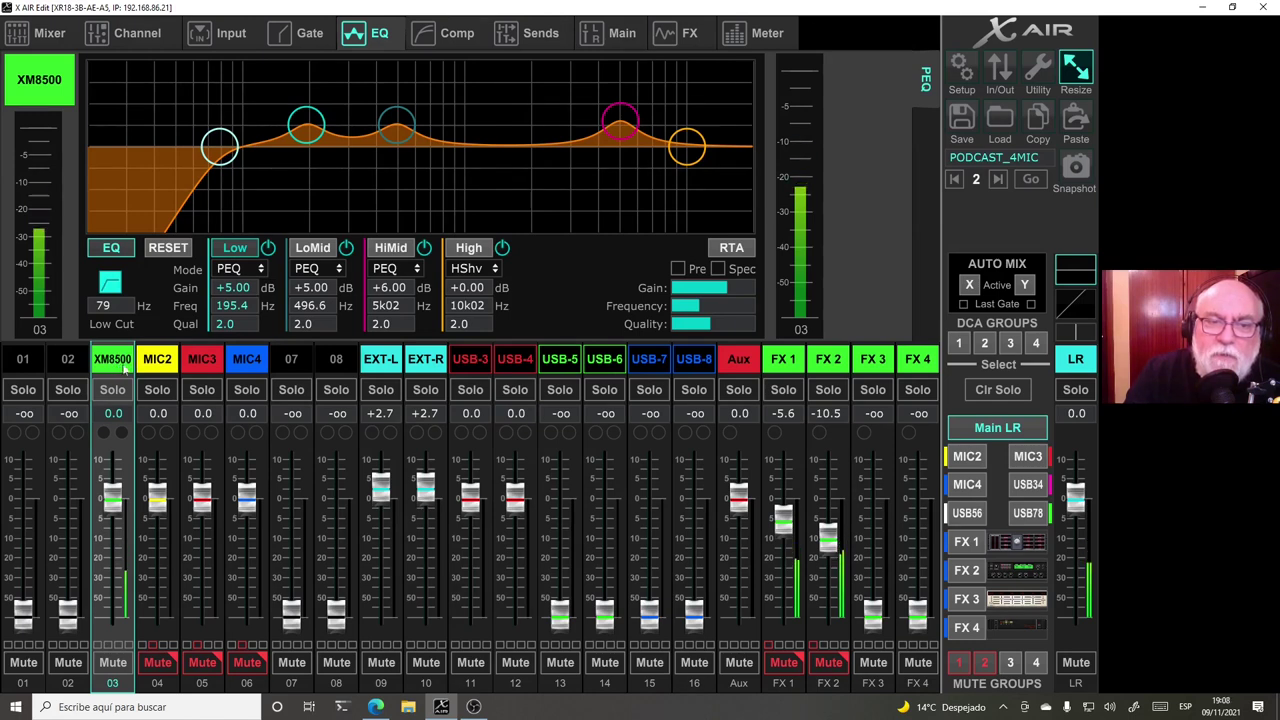
{"action": "left_click", "coordinate": [157, 362]}
{"action": "left_click", "coordinate": [198, 363]}
{"action": "left_click", "coordinate": [247, 363]}
{"action": "left_click", "coordinate": [160, 362]}
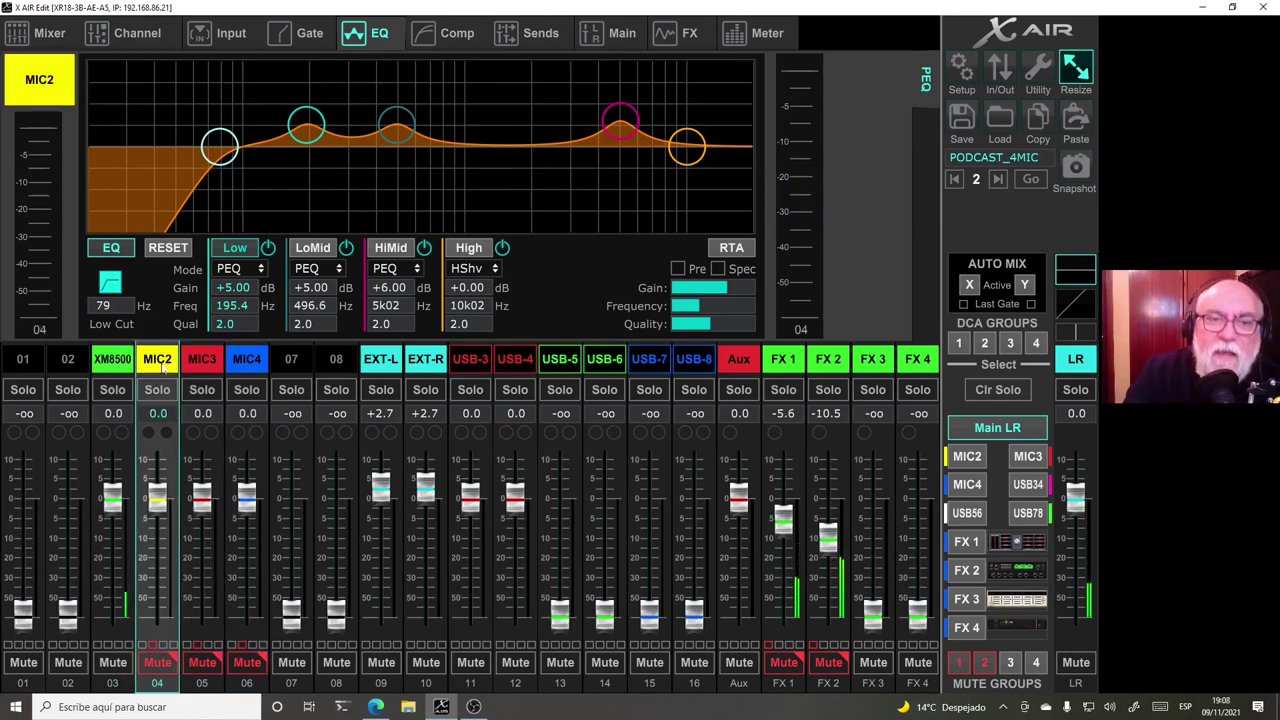
{"action": "left_click", "coordinate": [202, 362]}
{"action": "left_click", "coordinate": [246, 362]}
{"action": "left_click", "coordinate": [112, 362]}
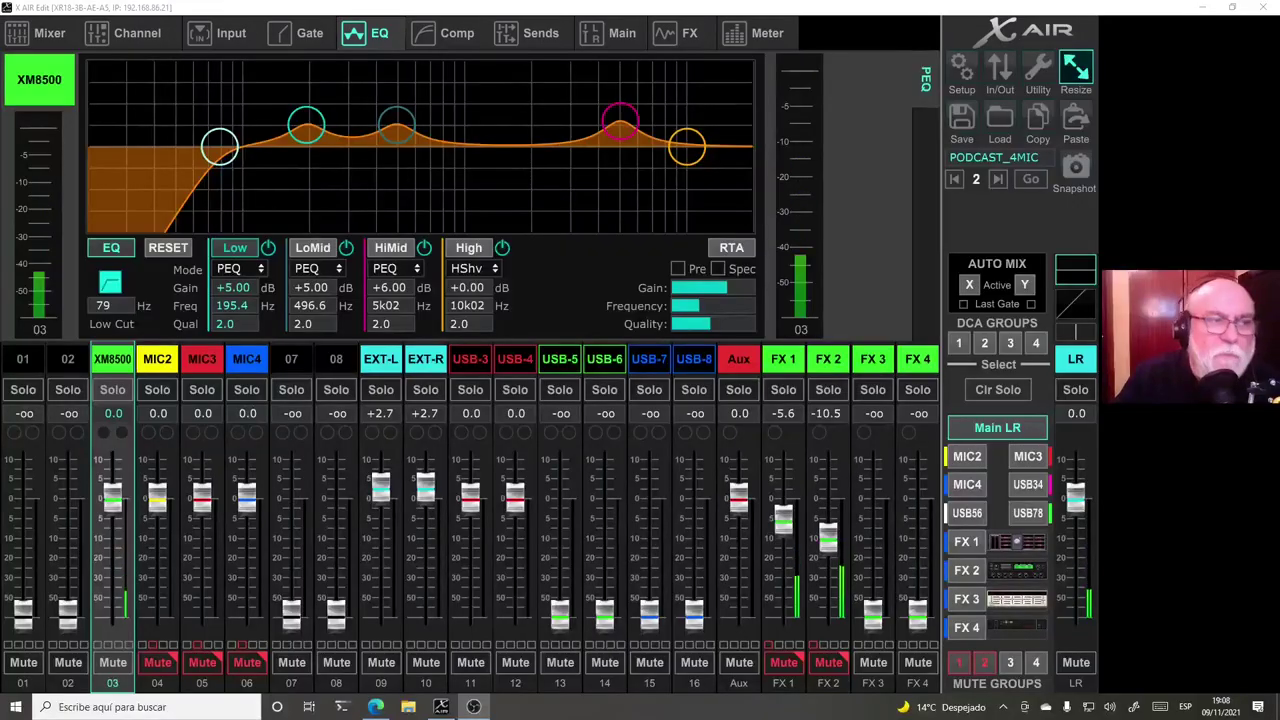
{"action": "left_click", "coordinate": [160, 366]}
{"action": "key", "text": "Right"}
{"action": "key", "text": "Right"}
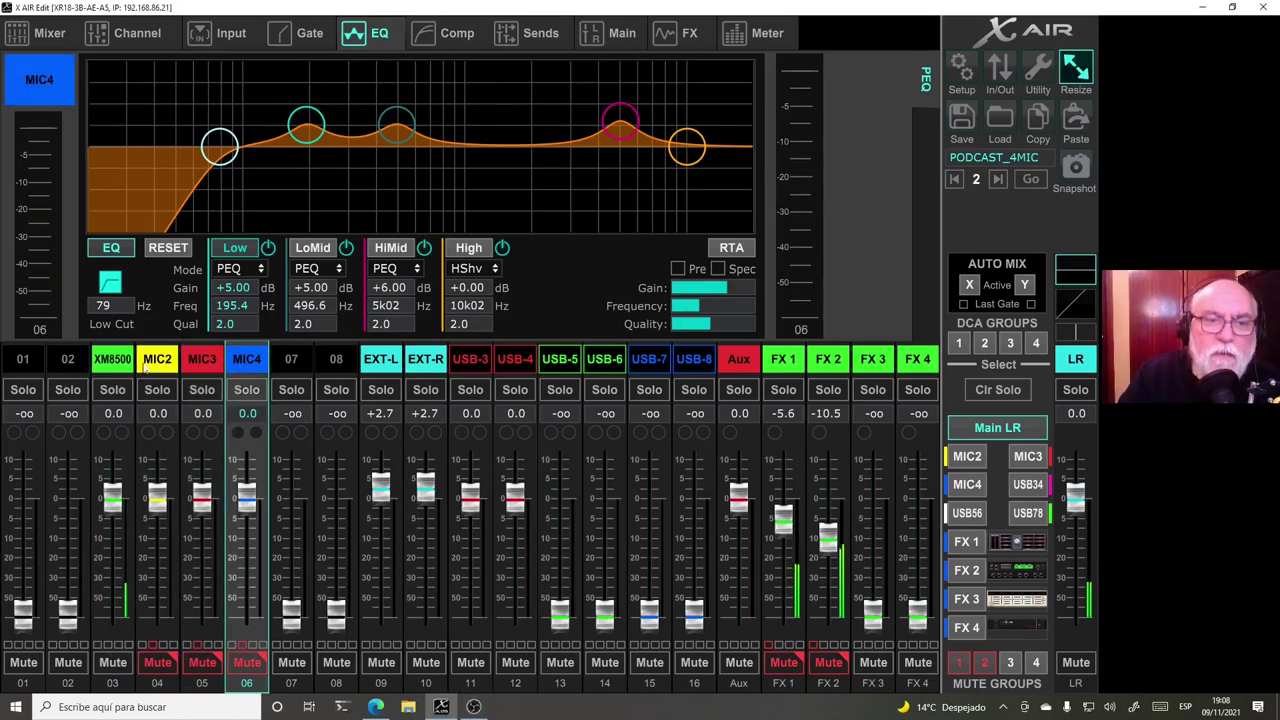
{"action": "left_click", "coordinate": [146, 368]}
{"action": "left_click", "coordinate": [110, 366]}
{"action": "left_click", "coordinate": [152, 366]}
{"action": "left_click", "coordinate": [210, 366]}
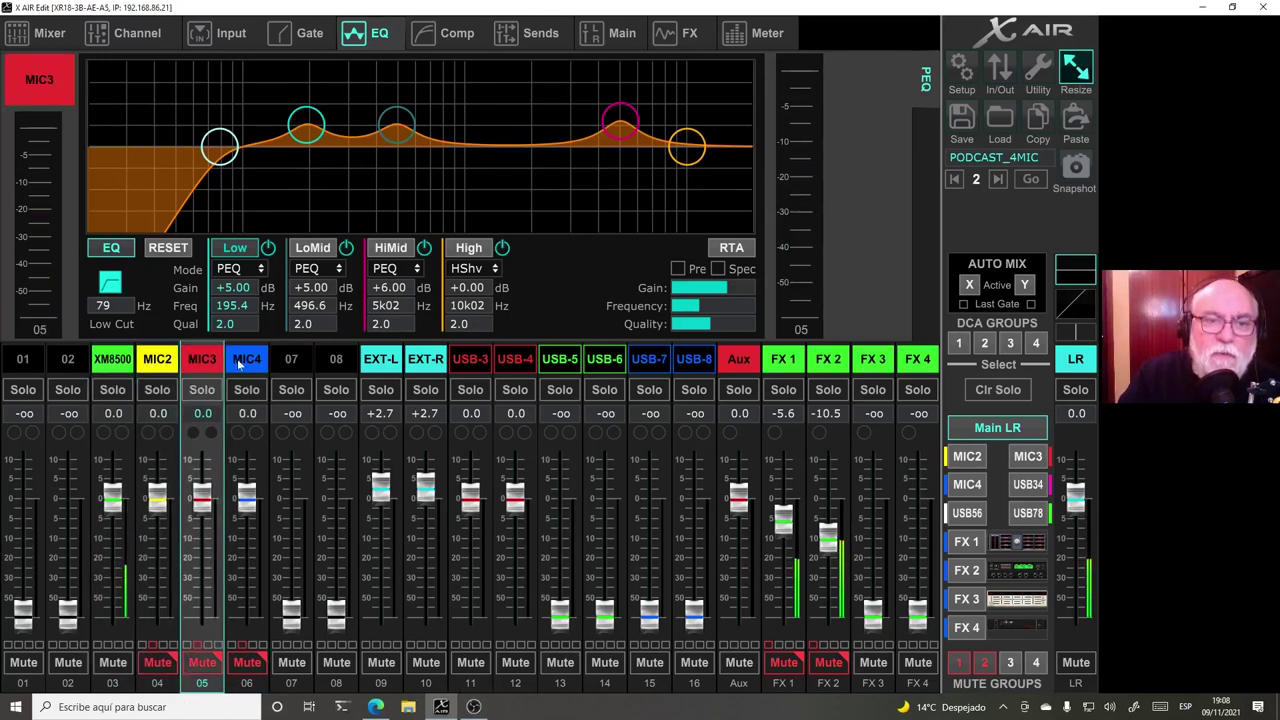
{"action": "left_click", "coordinate": [240, 366]}
{"action": "left_click", "coordinate": [172, 368]}
{"action": "key", "text": "Right"}
{"action": "key", "text": "Right"}
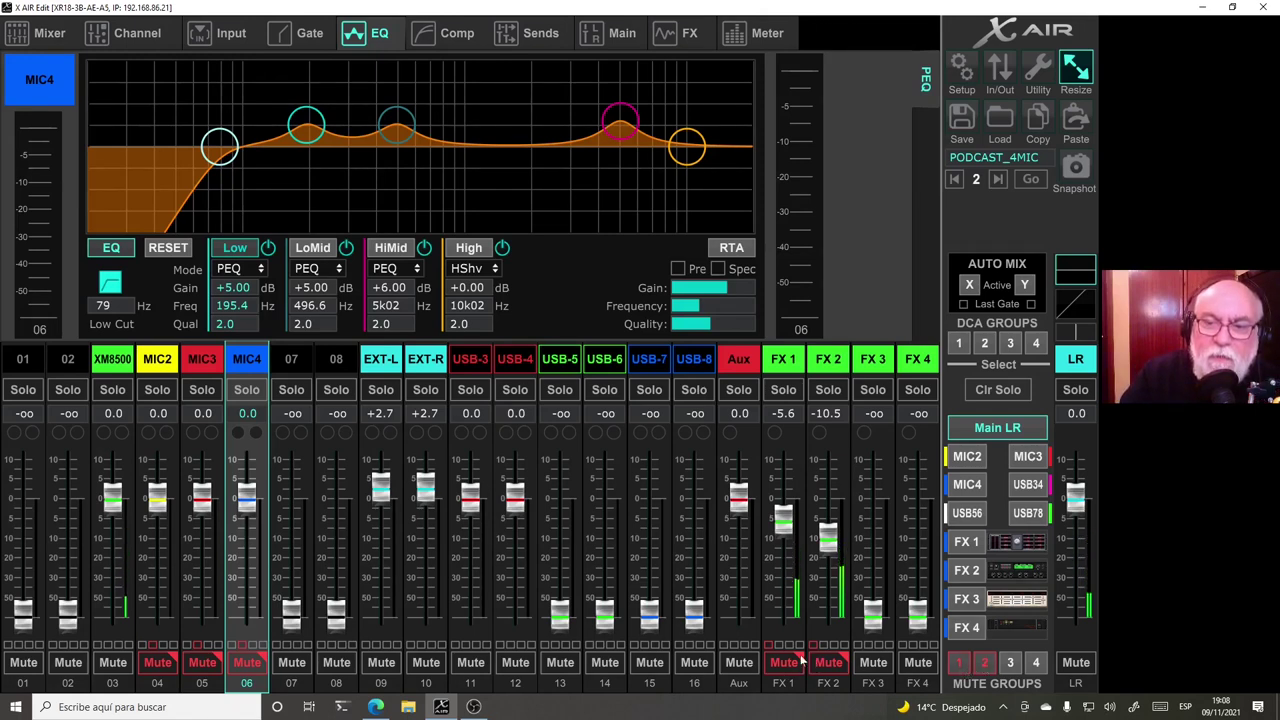
Release and re-engage mute group 1 for the FX 1 and FX 2 returns, and mute group 2 for MIC2, MIC3 and MIC4.
{"action": "left_click", "coordinate": [957, 663]}
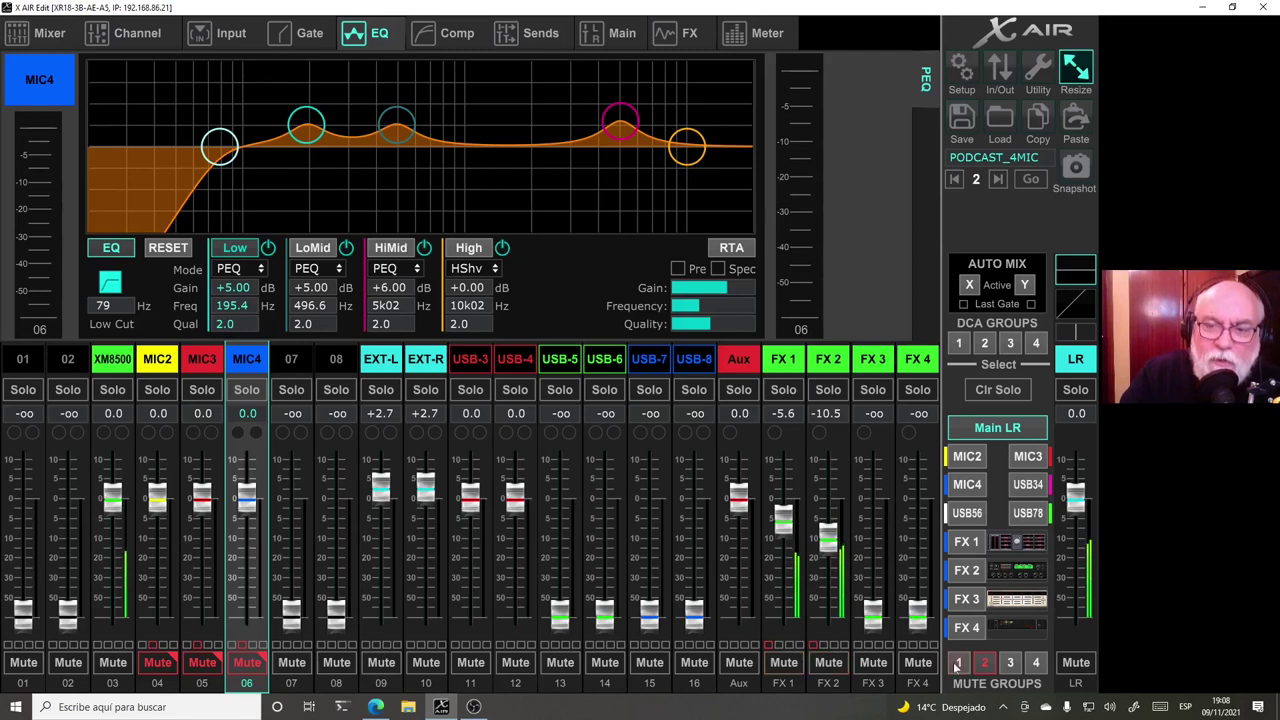
{"action": "left_click", "coordinate": [957, 663]}
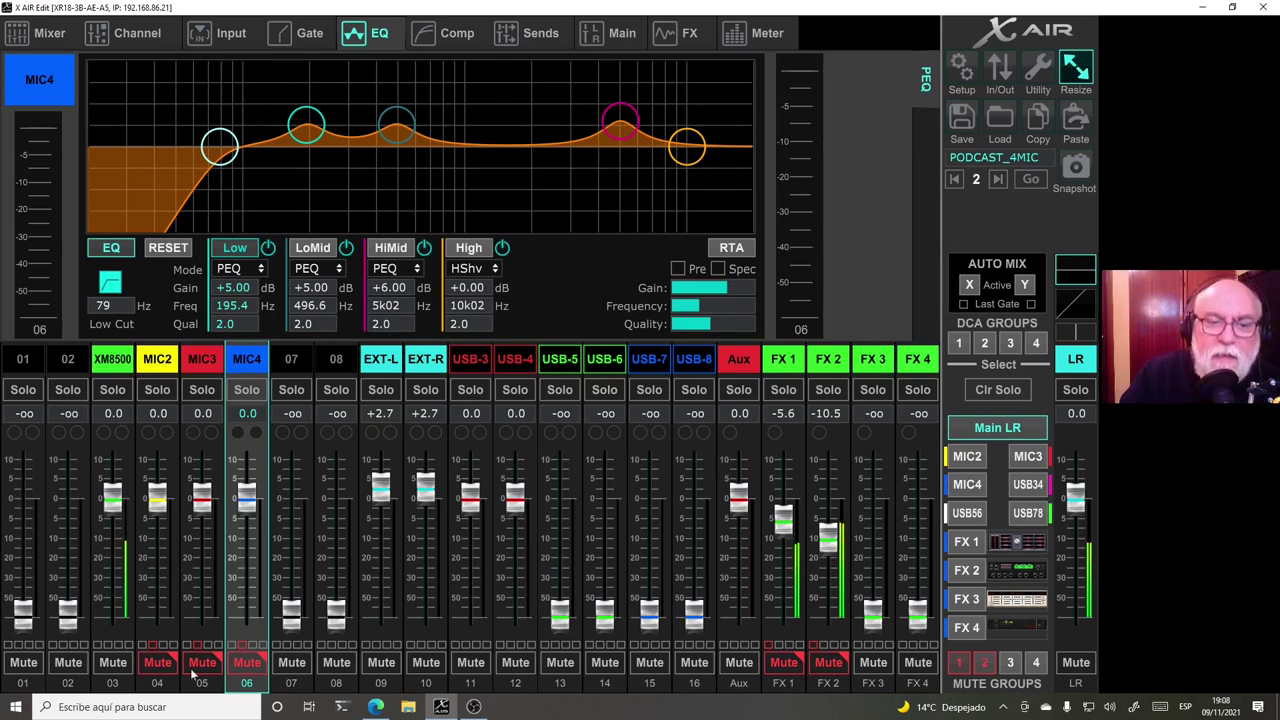
{"action": "left_click", "coordinate": [986, 663]}
{"action": "left_click", "coordinate": [986, 663]}
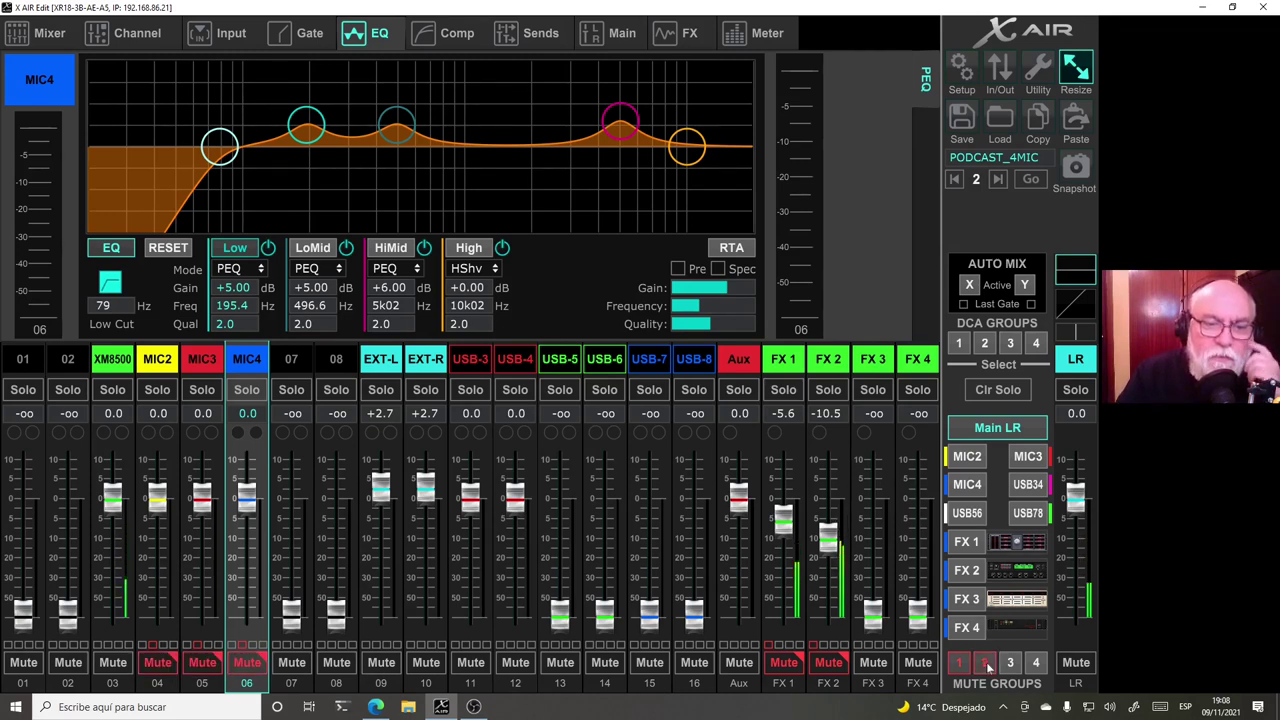
{"action": "left_click", "coordinate": [986, 663]}
{"action": "left_click", "coordinate": [986, 663]}
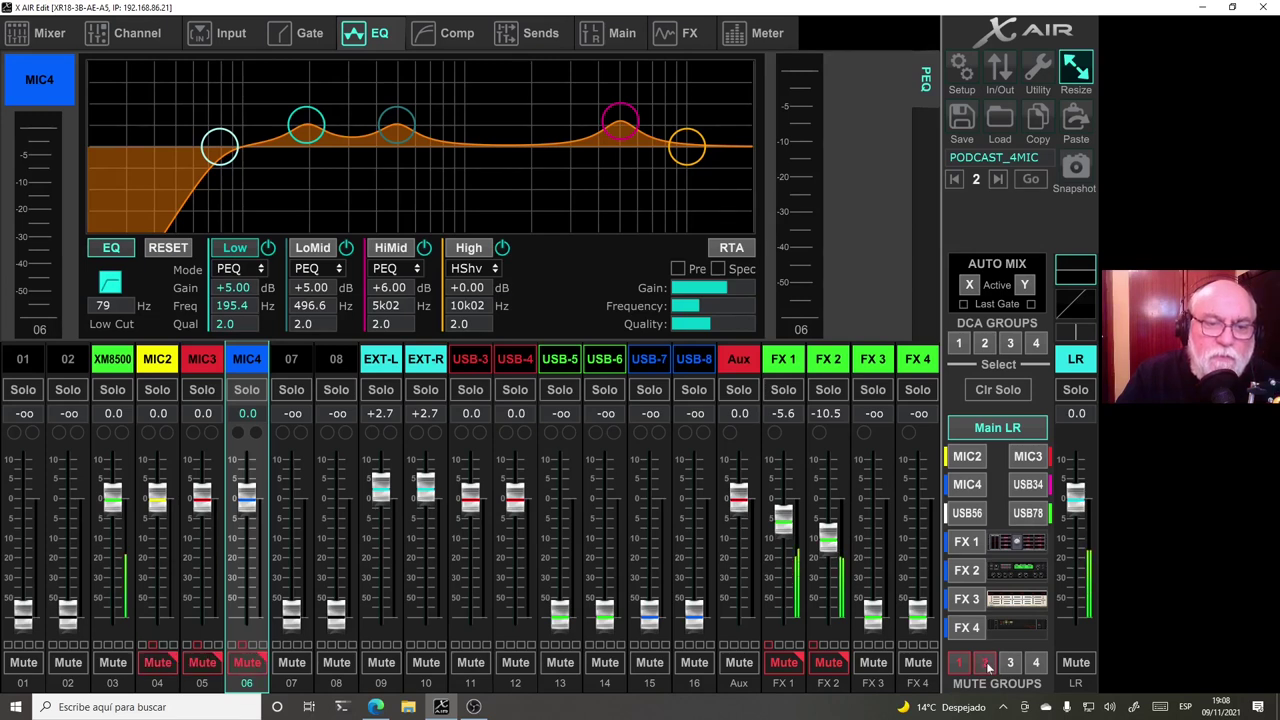
Unmute the MIC3 channel individually, and restore its mute by releasing and re-engaging mute group 2.
{"action": "left_click", "coordinate": [197, 666]}
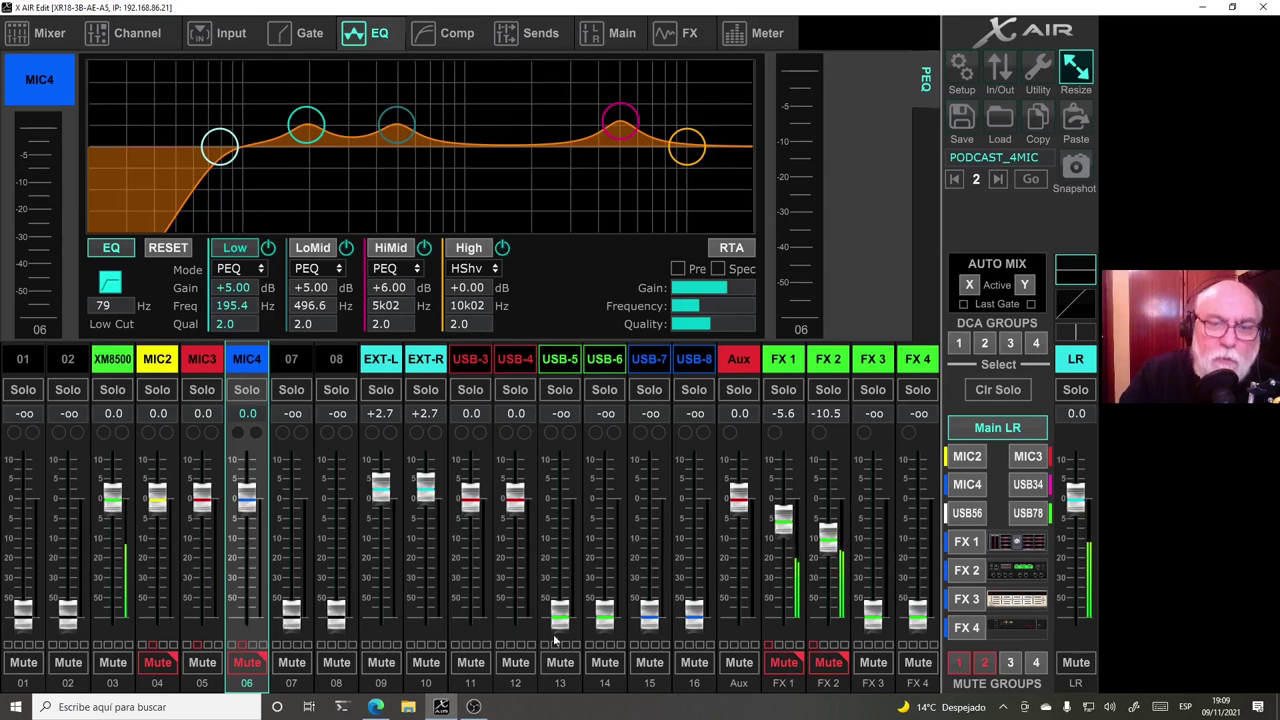
{"action": "left_click", "coordinate": [985, 663]}
{"action": "left_click", "coordinate": [985, 663]}
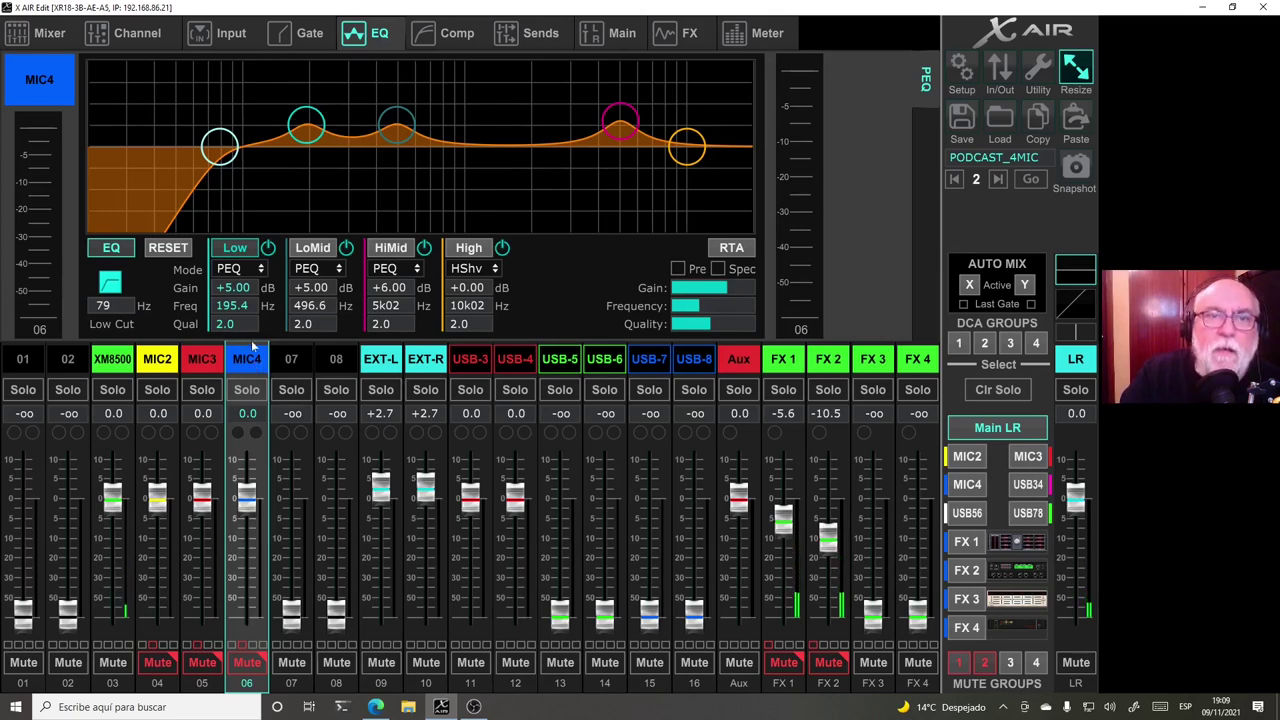
Review the MIC4 channel's input settings and channel summary, and compare them with the XM8500 channel's summary.
{"action": "left_click", "coordinate": [229, 33]}
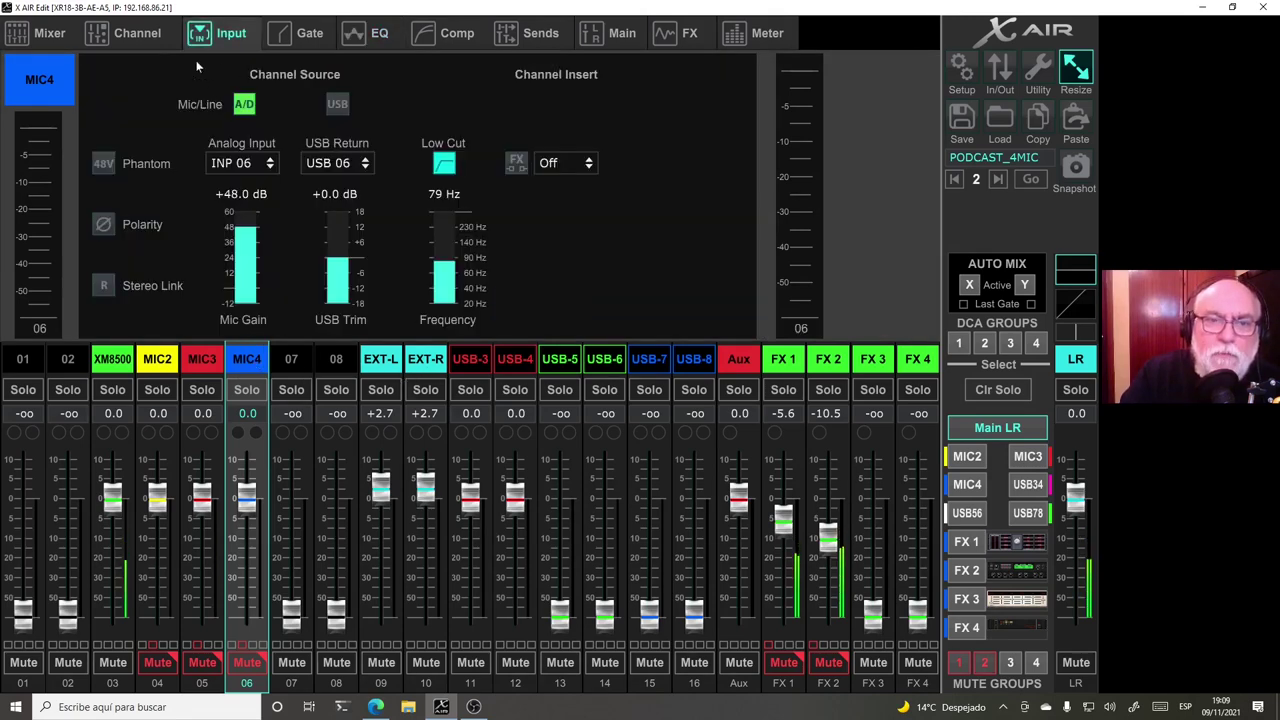
{"action": "left_click", "coordinate": [155, 33]}
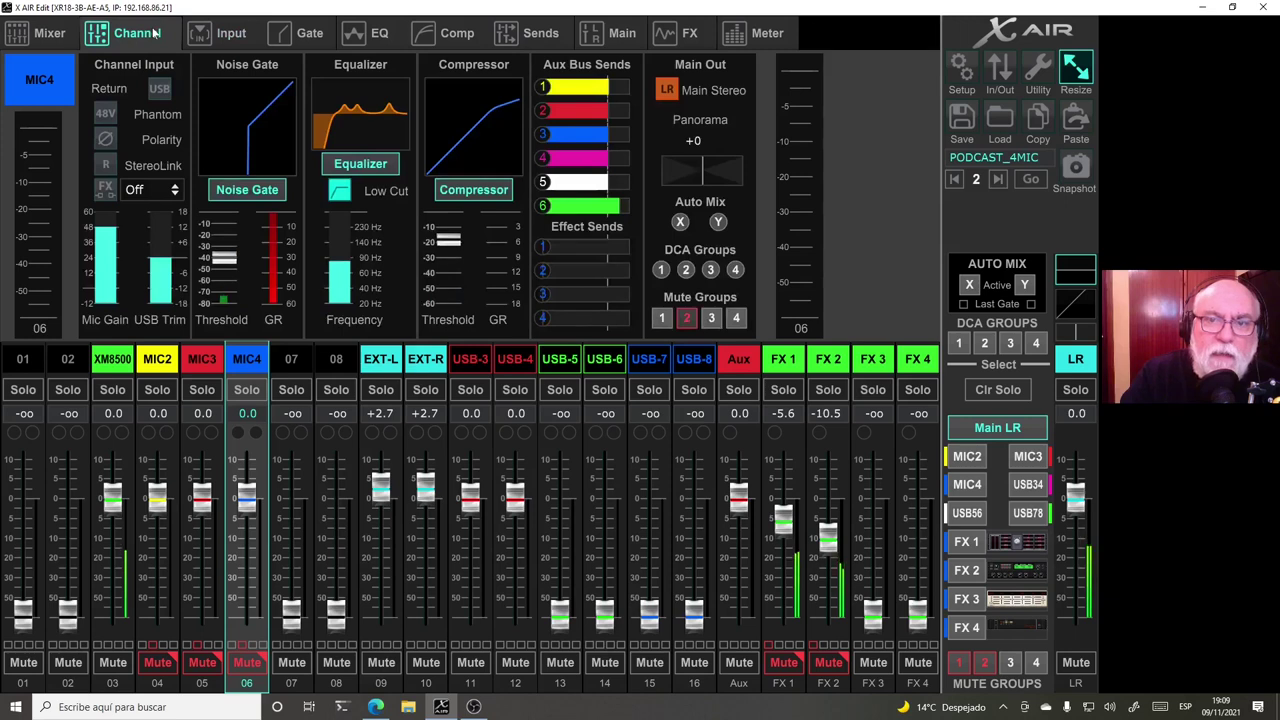
{"action": "scroll", "coordinate": [197, 368], "scroll_direction": "up", "scroll_amount": 3}
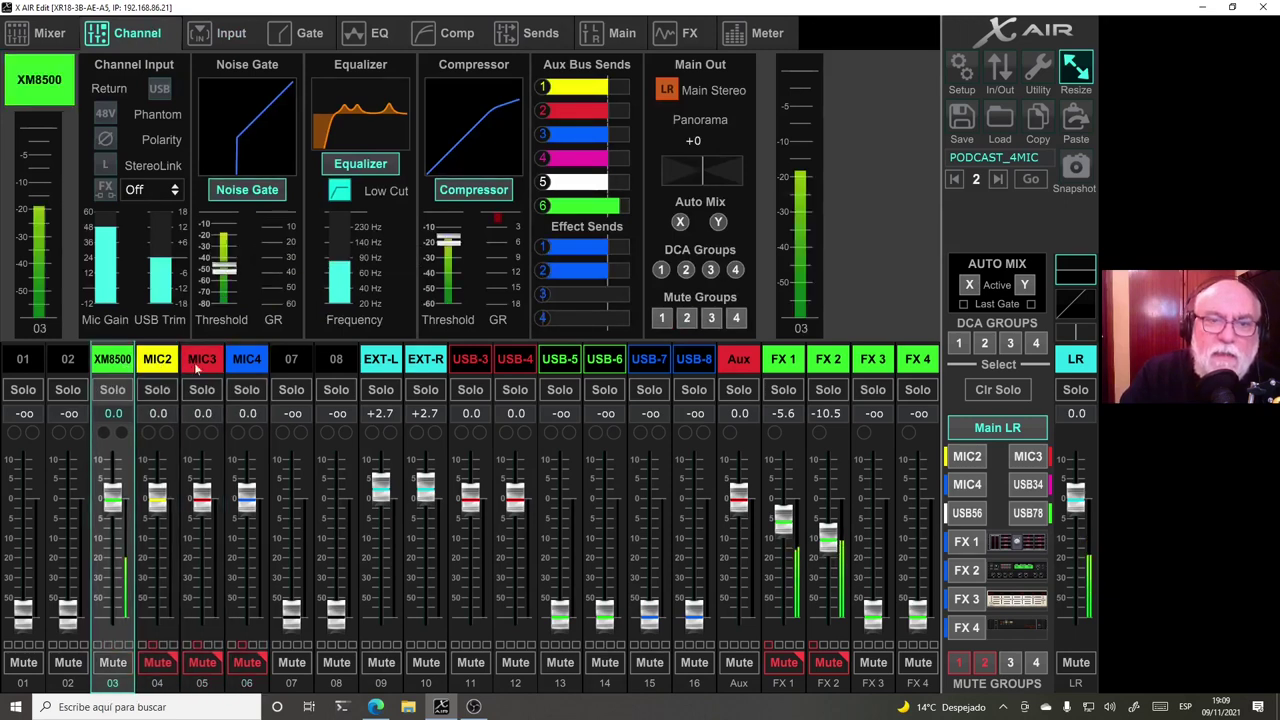